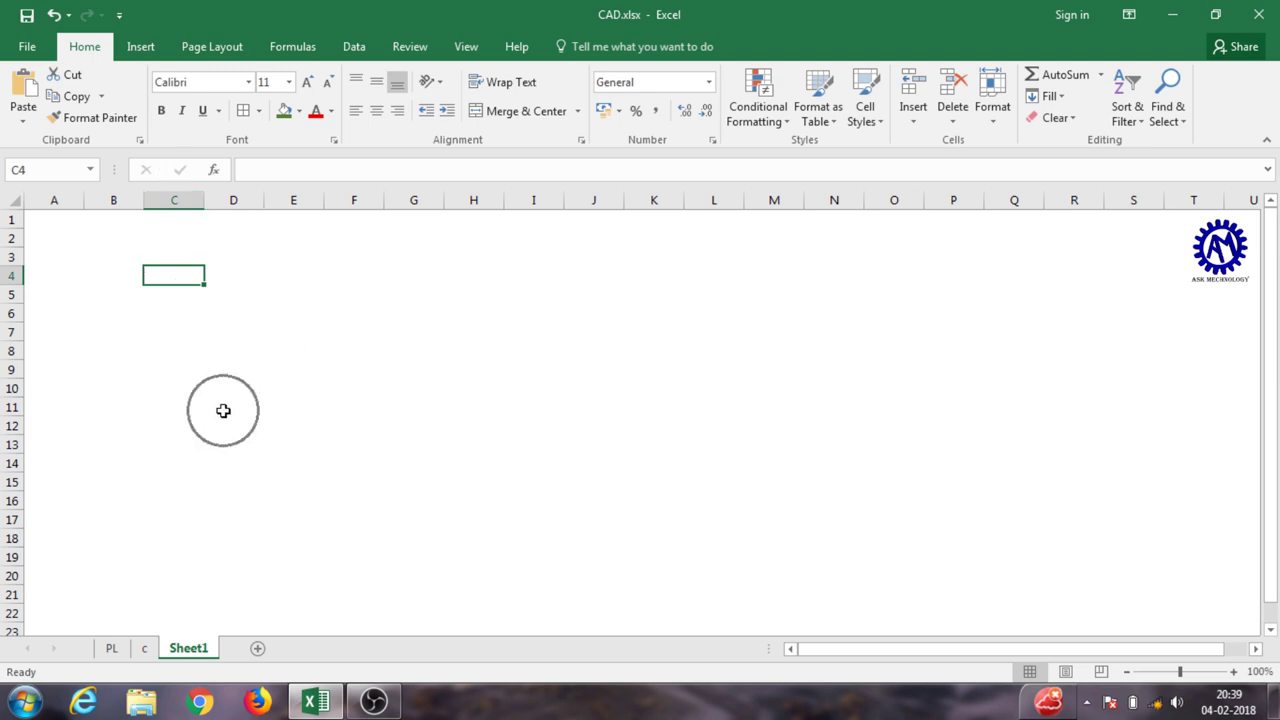
Step: Draw a straight horizontal line across row 3 from column C to column G
click(258, 256)
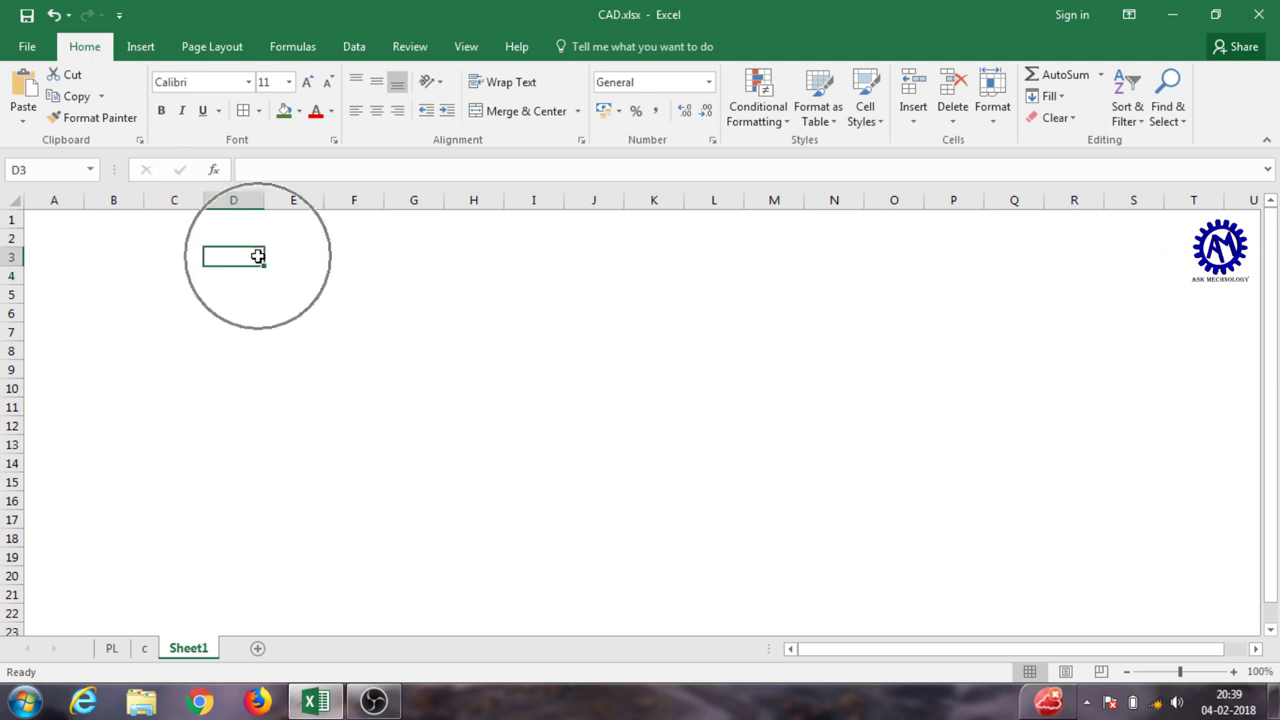
click(141, 47)
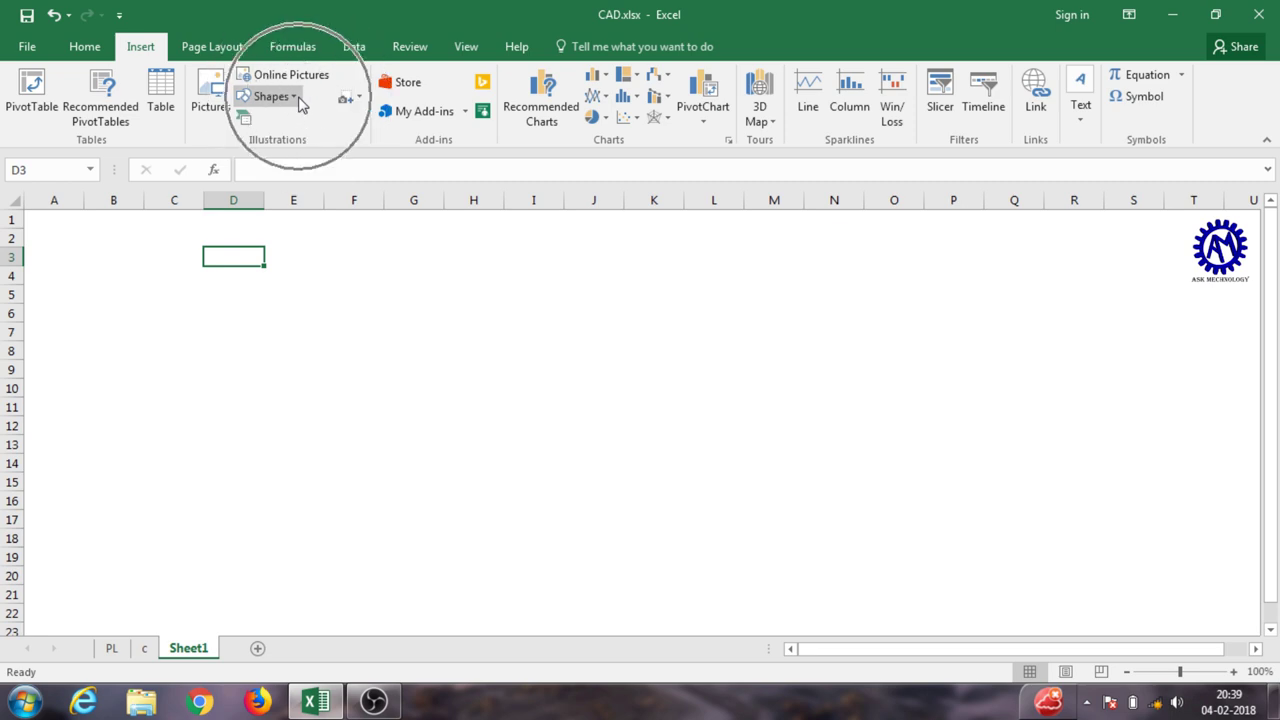
click(294, 97)
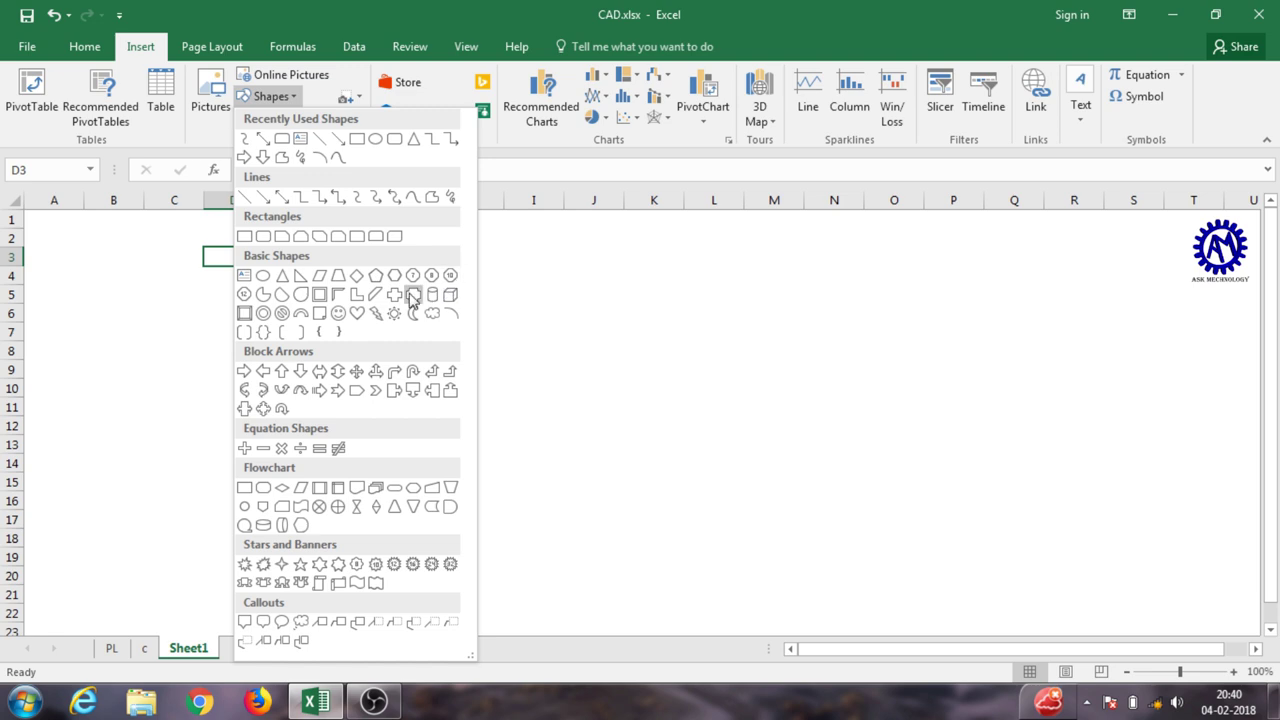
click(250, 197)
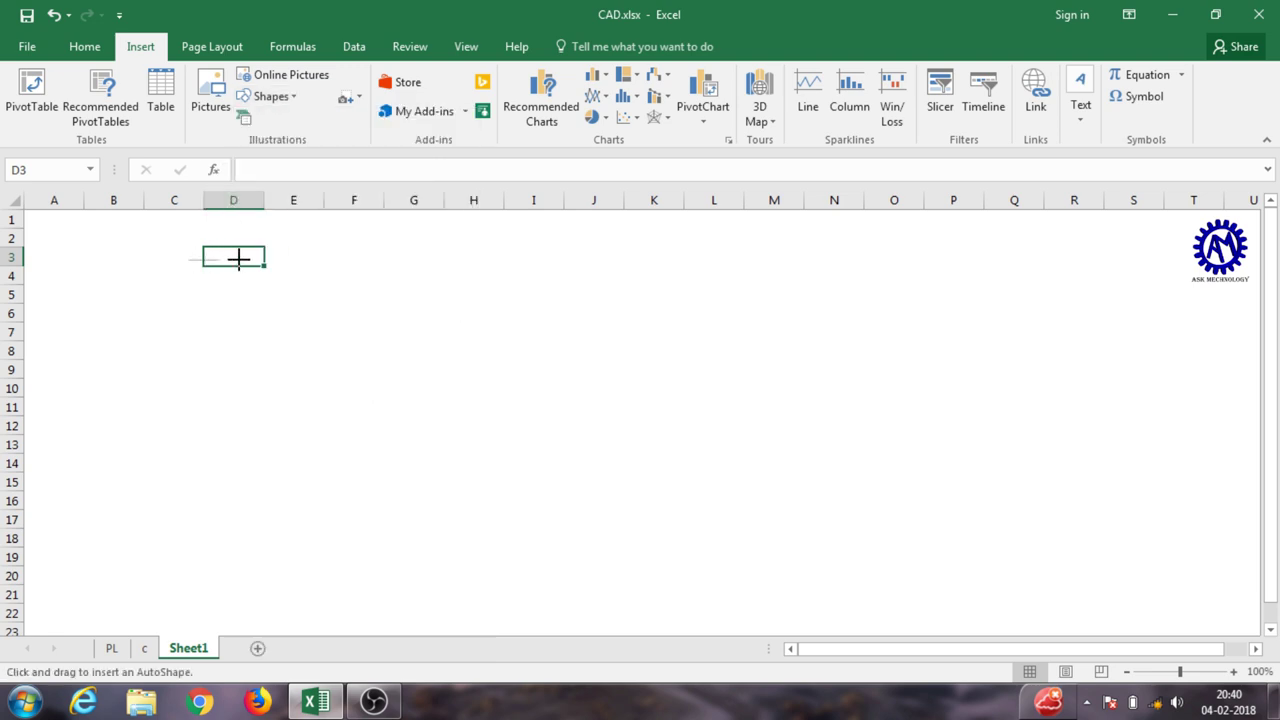
drag(427, 260, 428, 260)
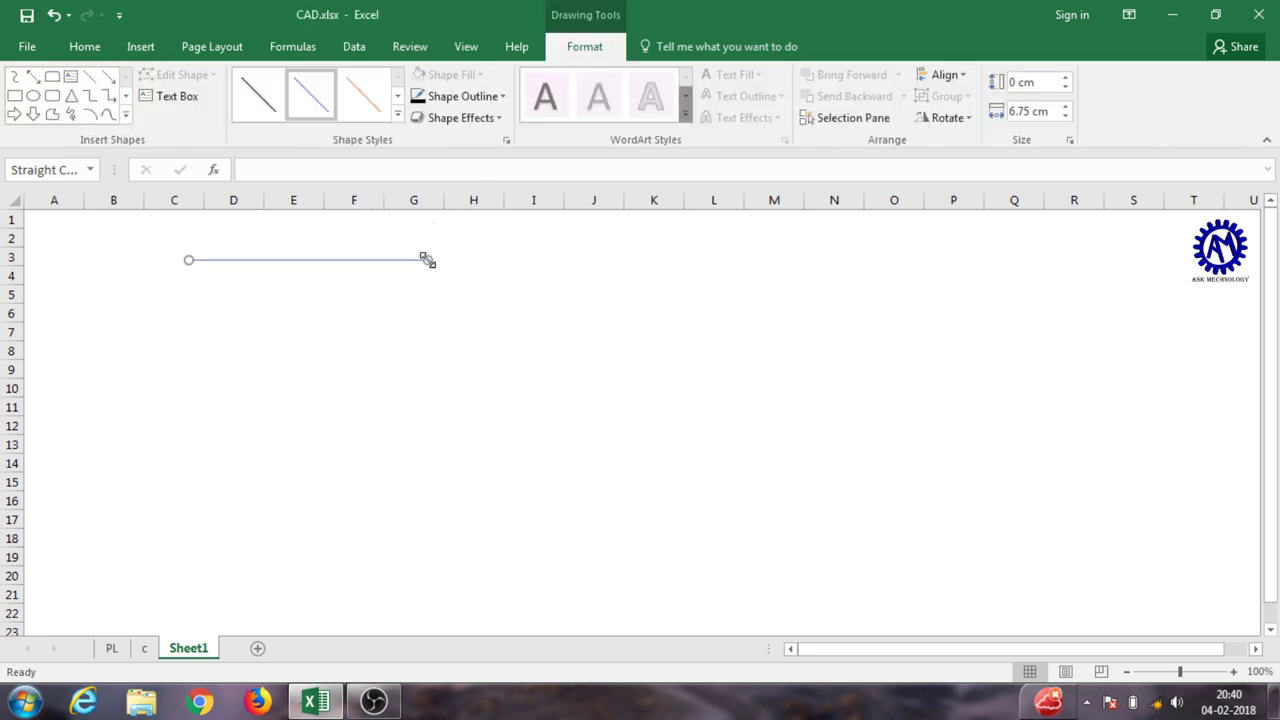
click(358, 261)
Step: Give the line an Automatic black outline with a 2¼ pt weight
click(494, 97)
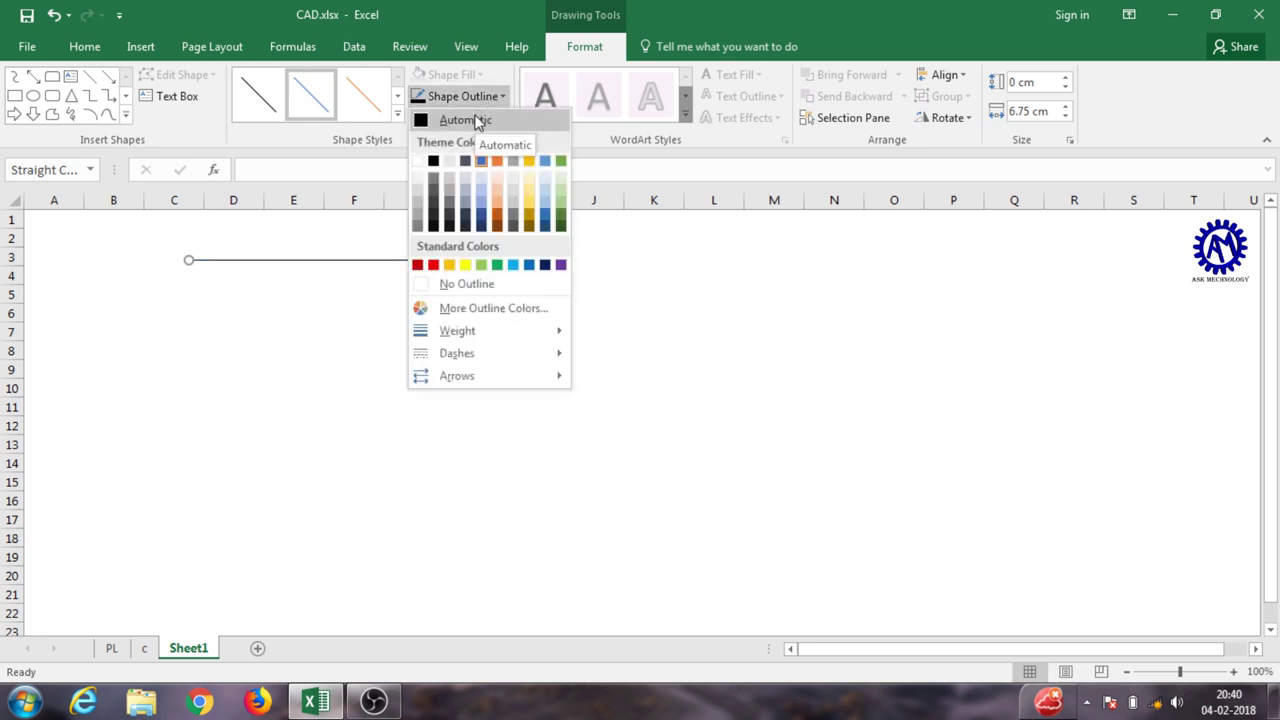
click(476, 121)
click(477, 100)
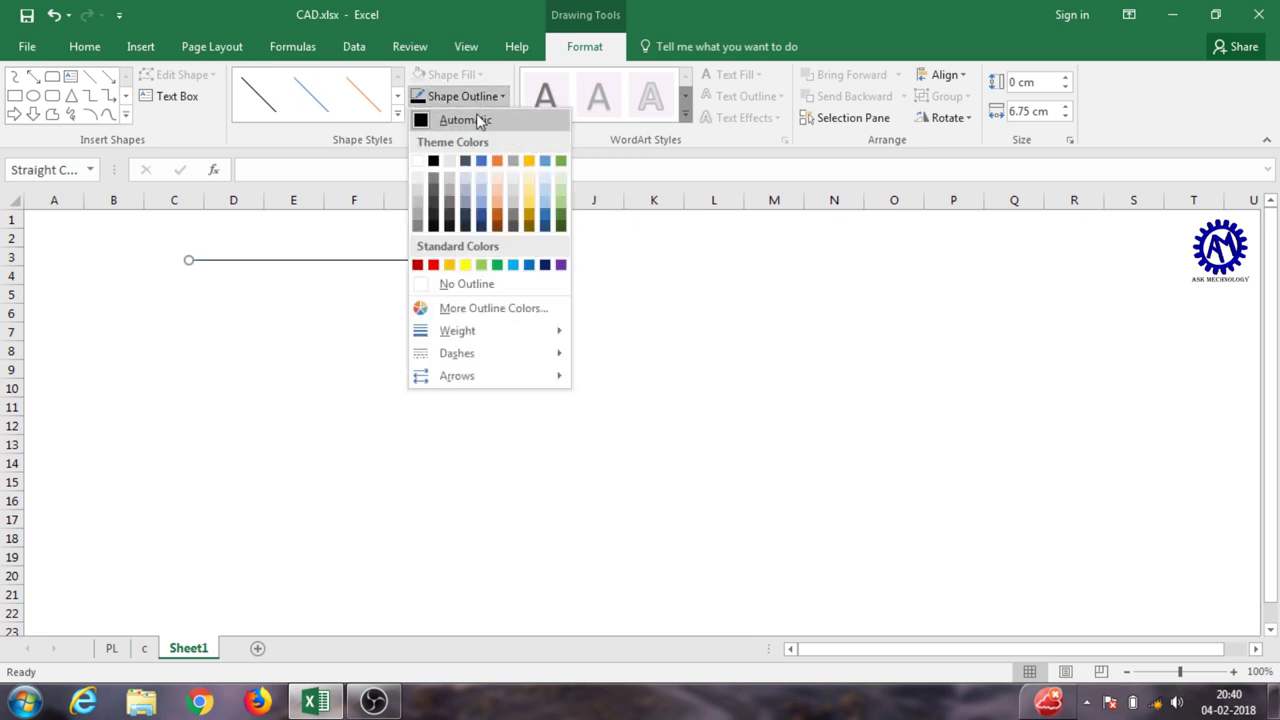
mouse_move(490, 336)
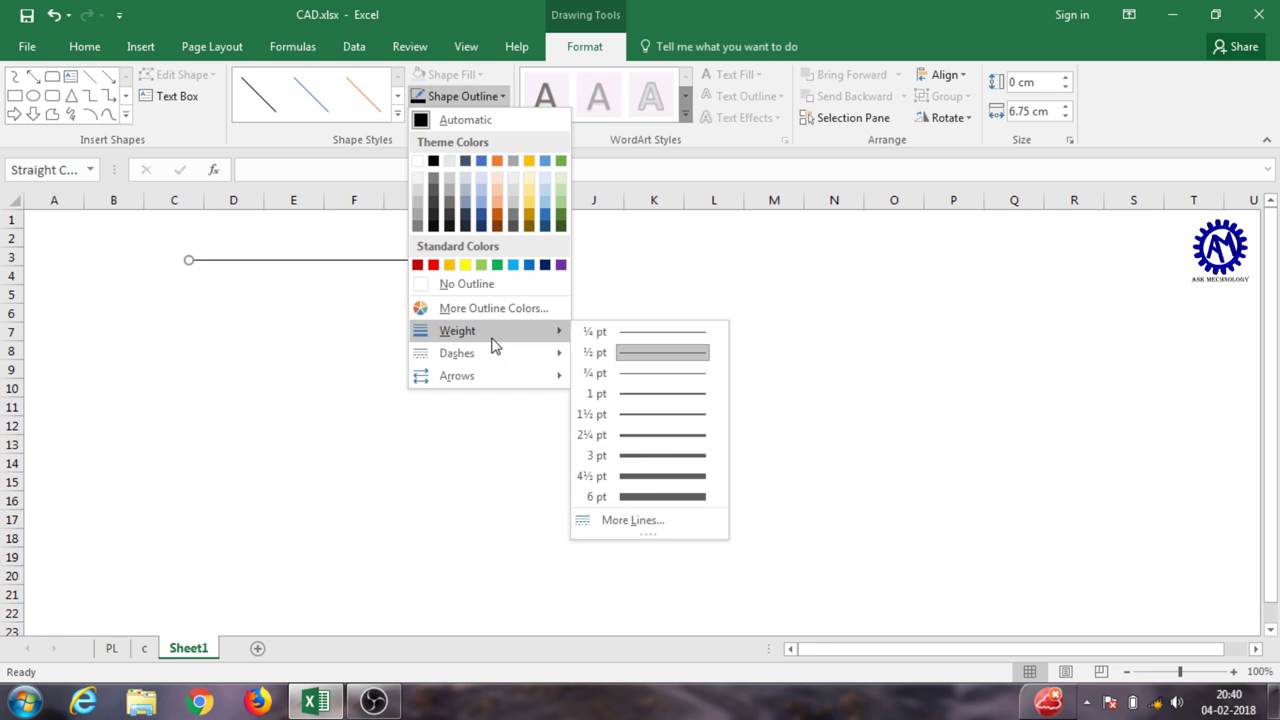
click(651, 436)
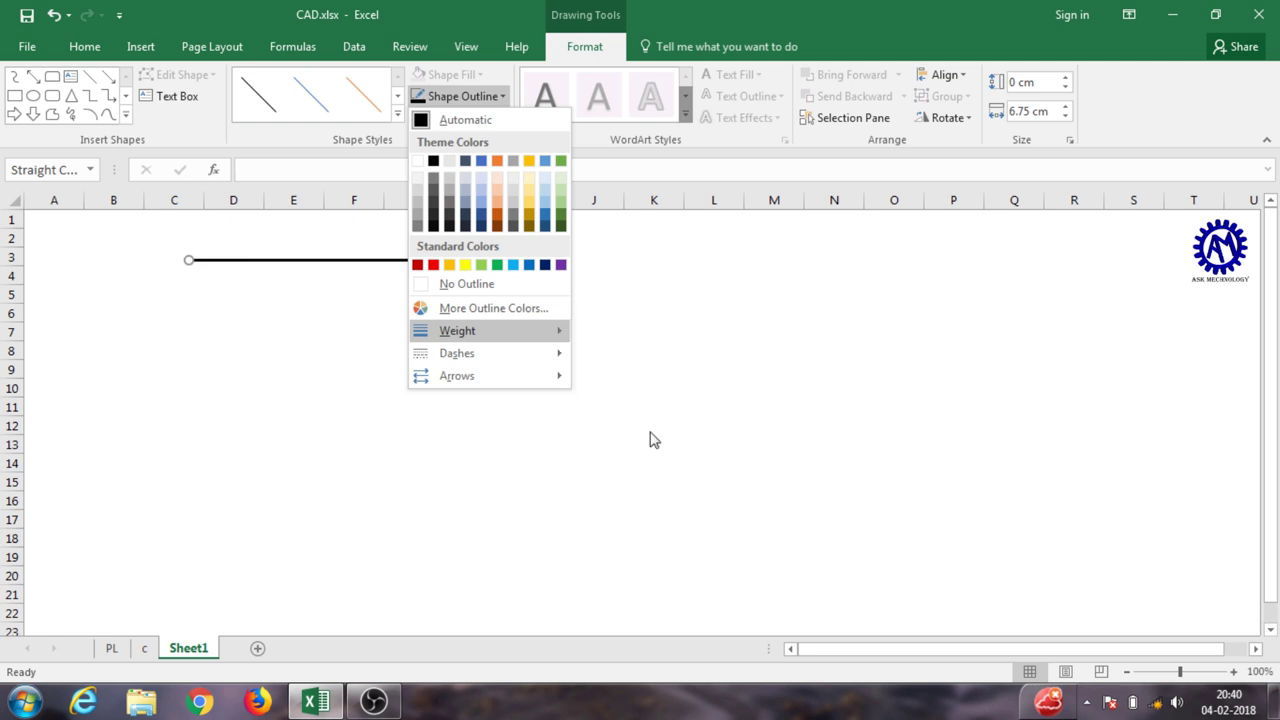
click(340, 381)
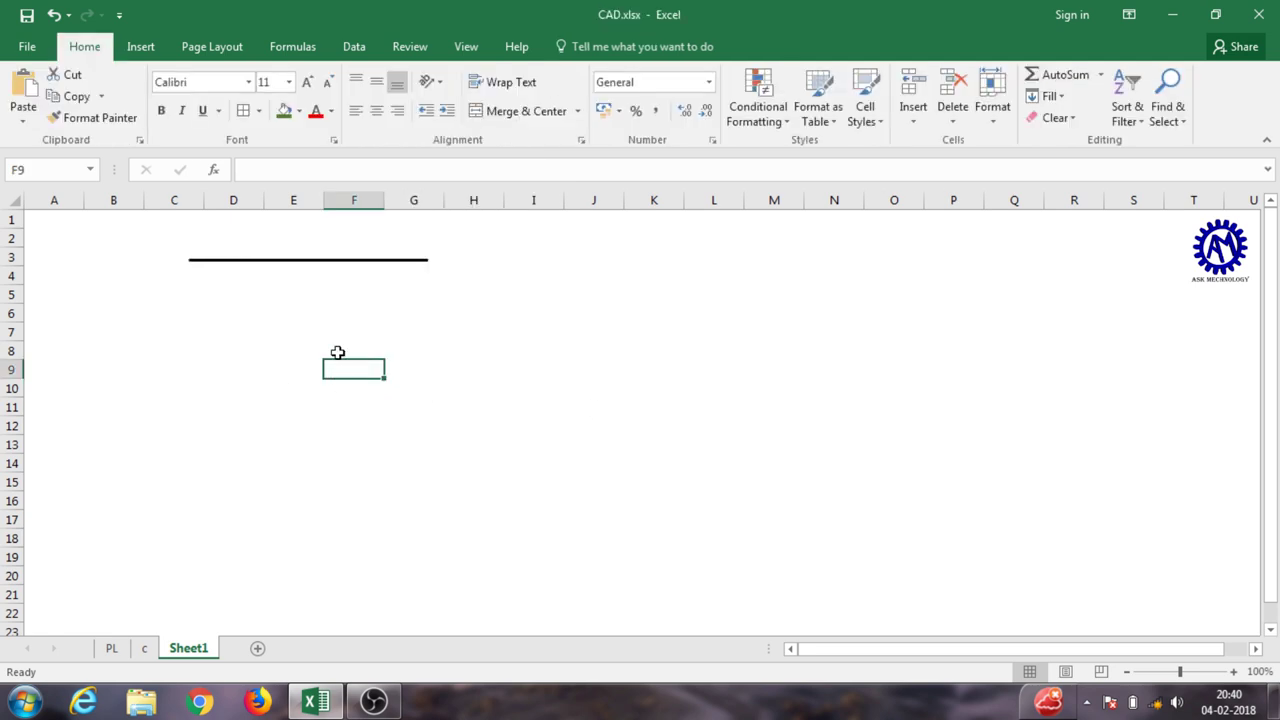
Step: Draw a rectangle below the line spanning roughly columns B–H, rows 3–12
click(331, 252)
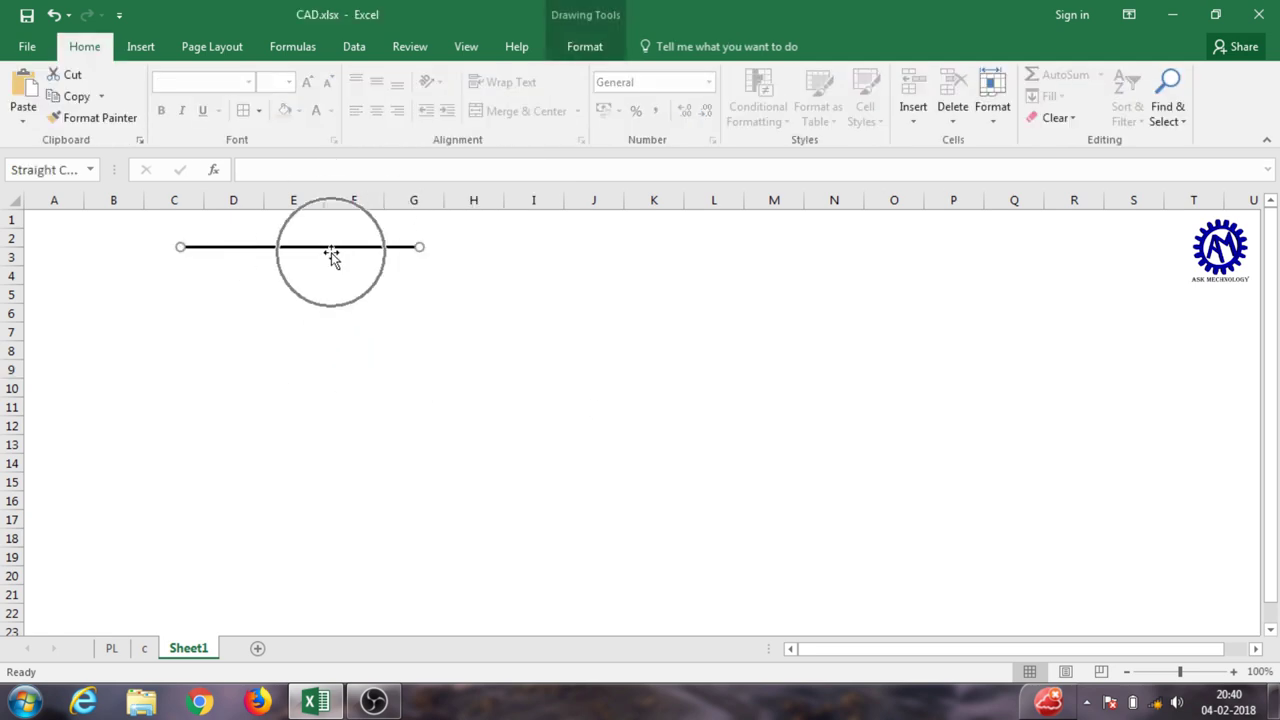
click(141, 50)
click(273, 99)
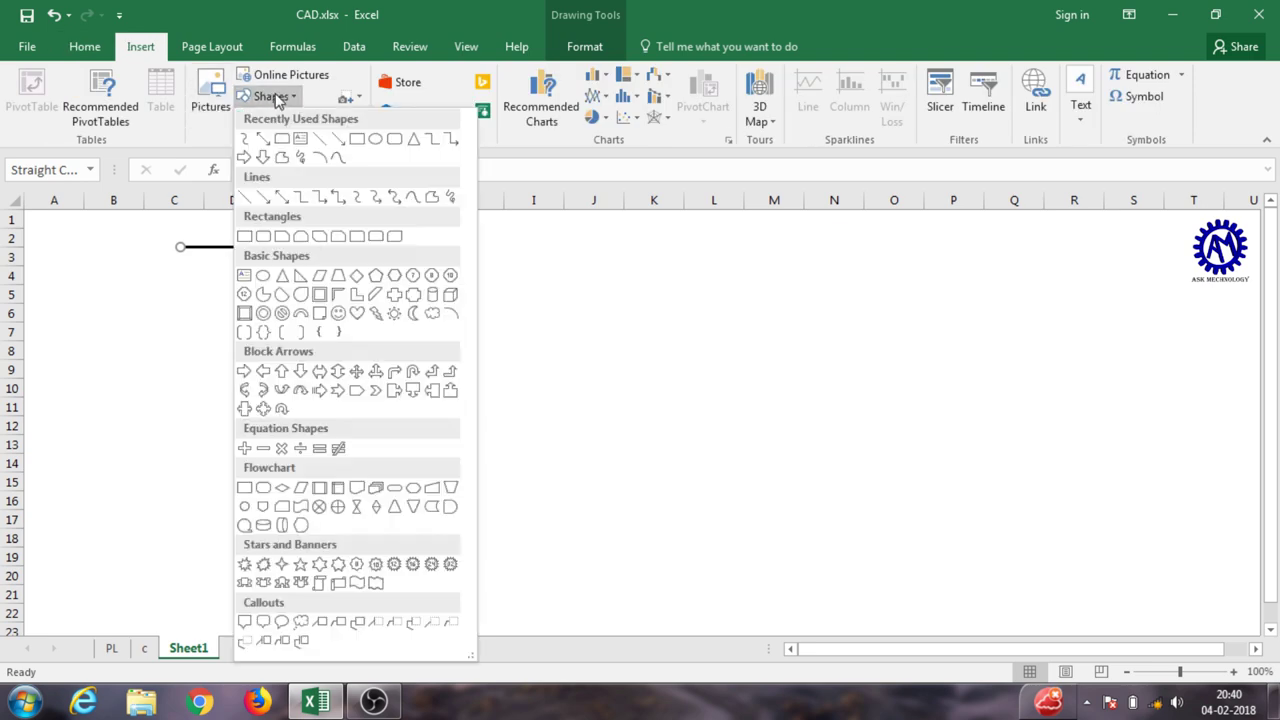
click(246, 239)
drag(209, 304, 596, 480)
drag(537, 446, 417, 392)
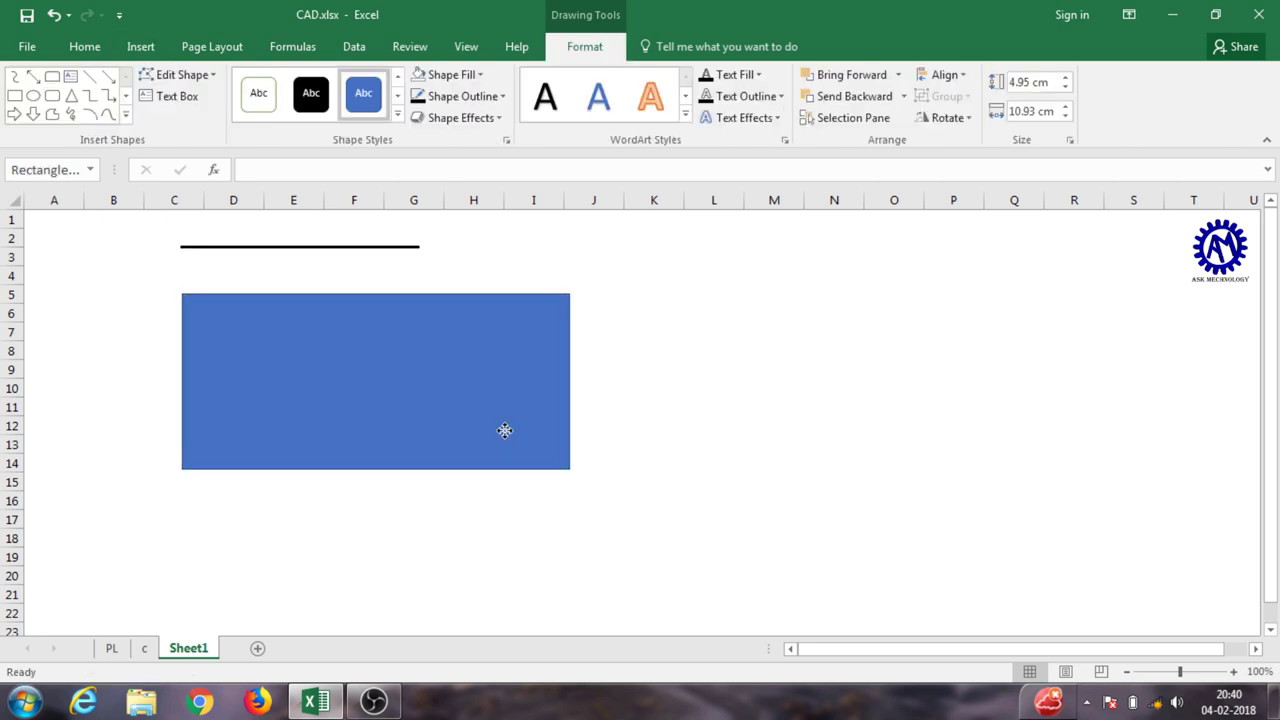
Step: Set the rectangle to No Fill with a black 3 pt outline, and shrink it slightly
click(471, 80)
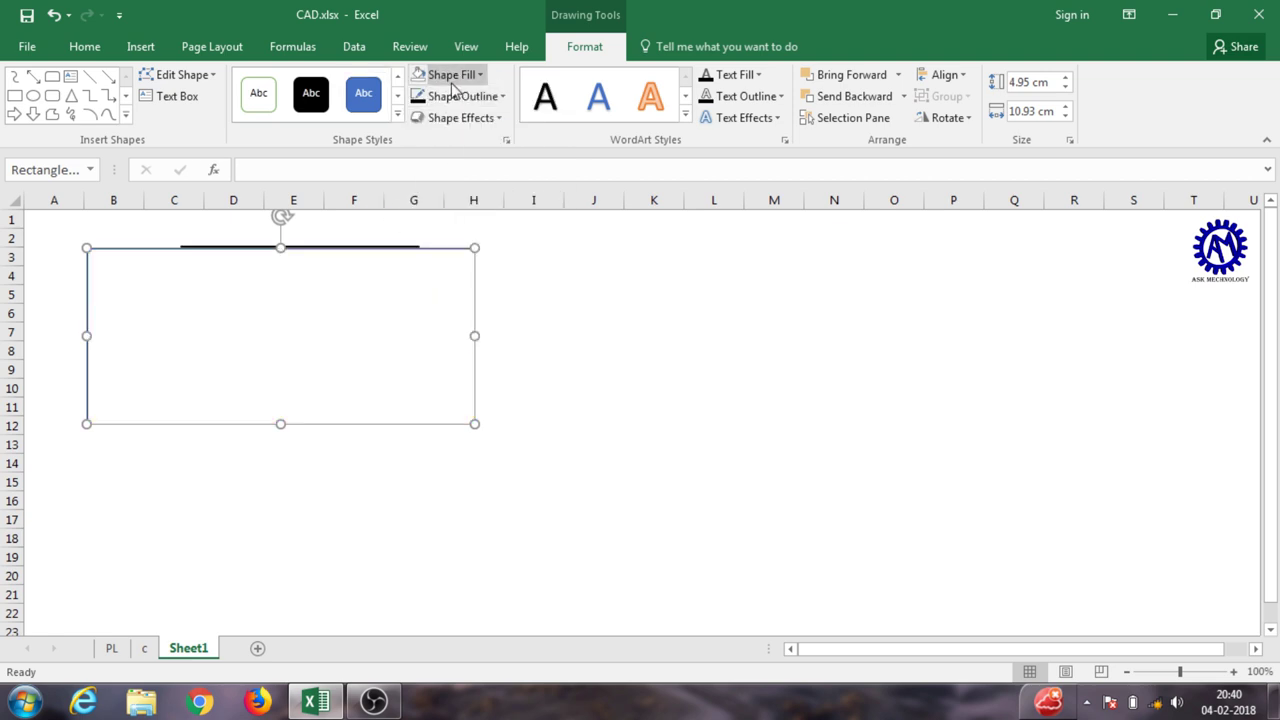
click(471, 95)
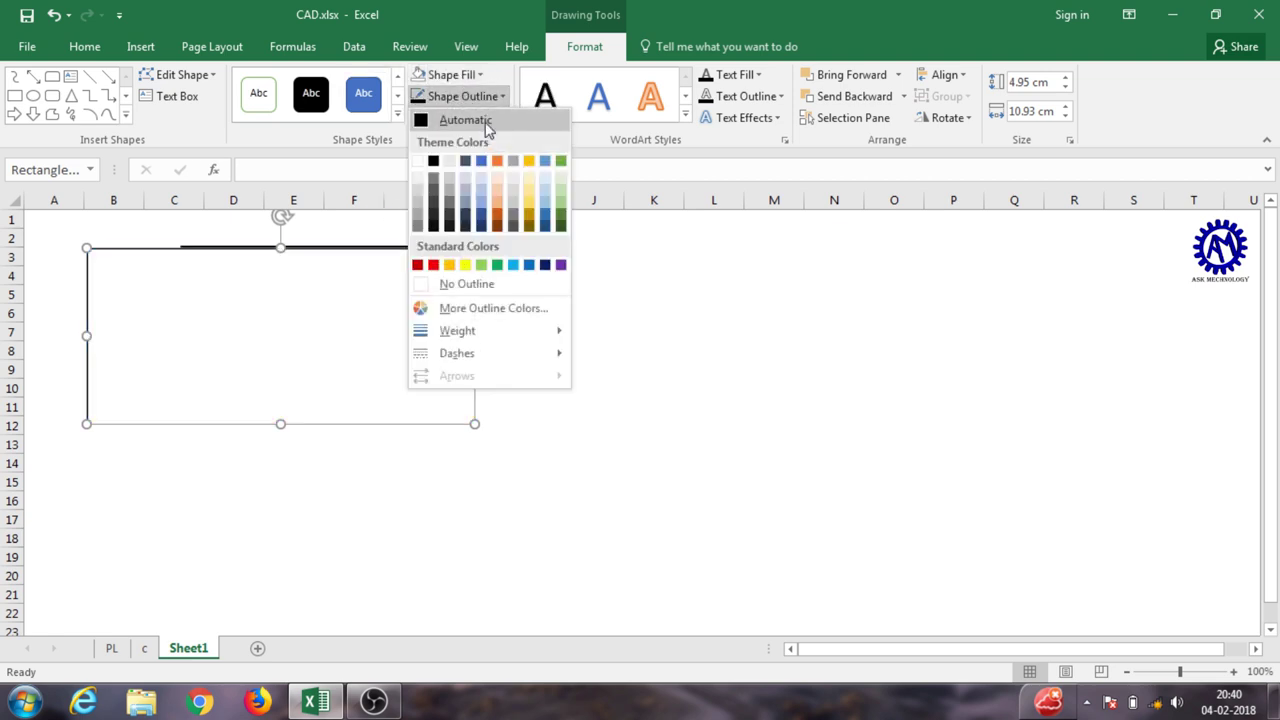
click(486, 121)
click(488, 104)
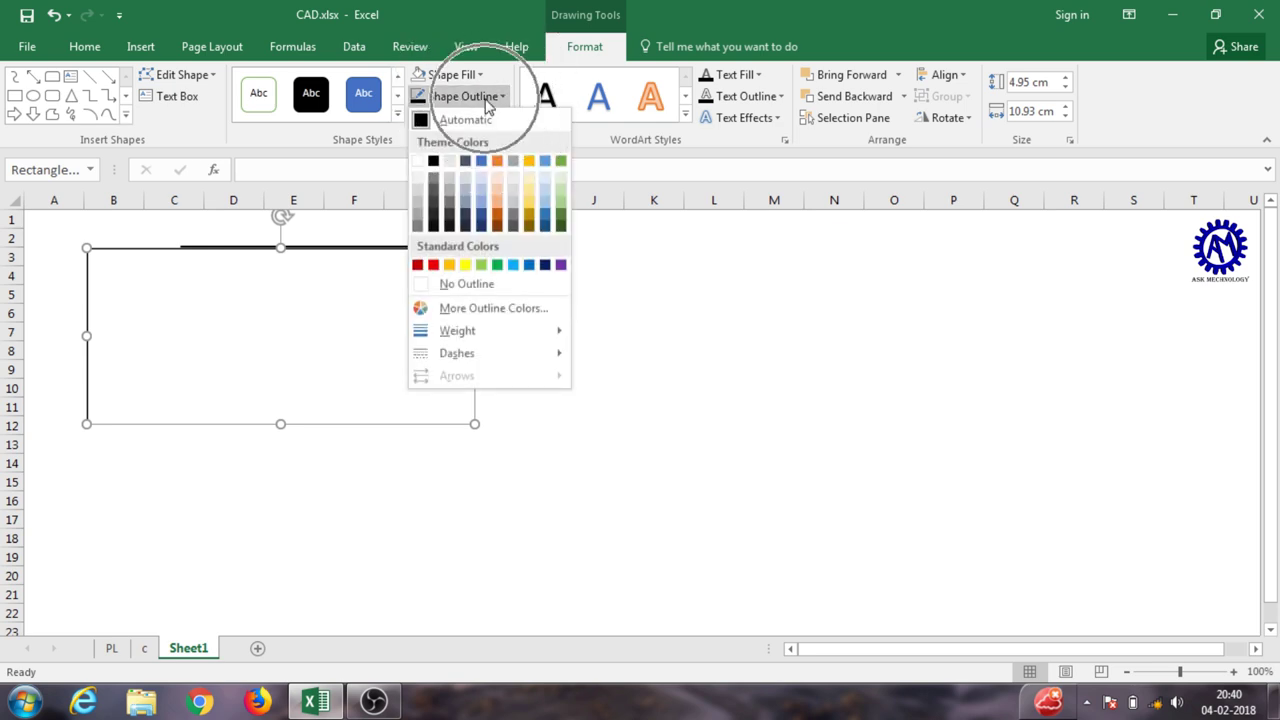
mouse_move(511, 331)
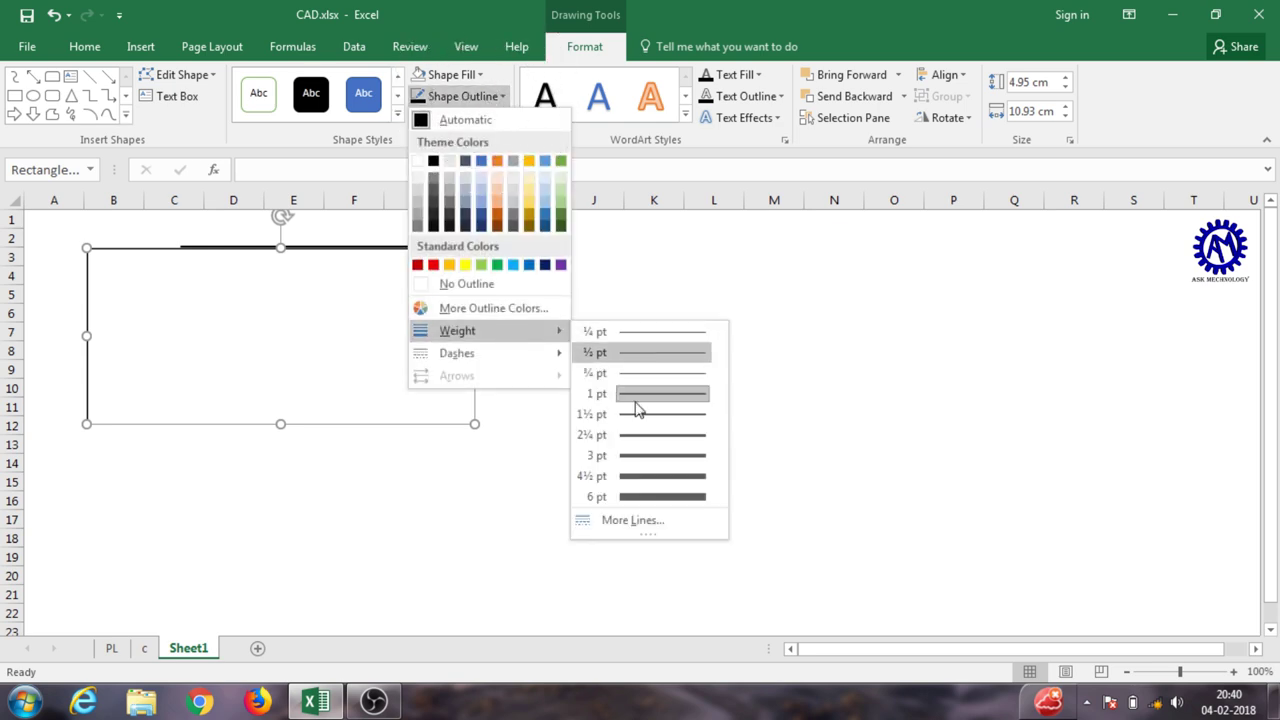
click(651, 457)
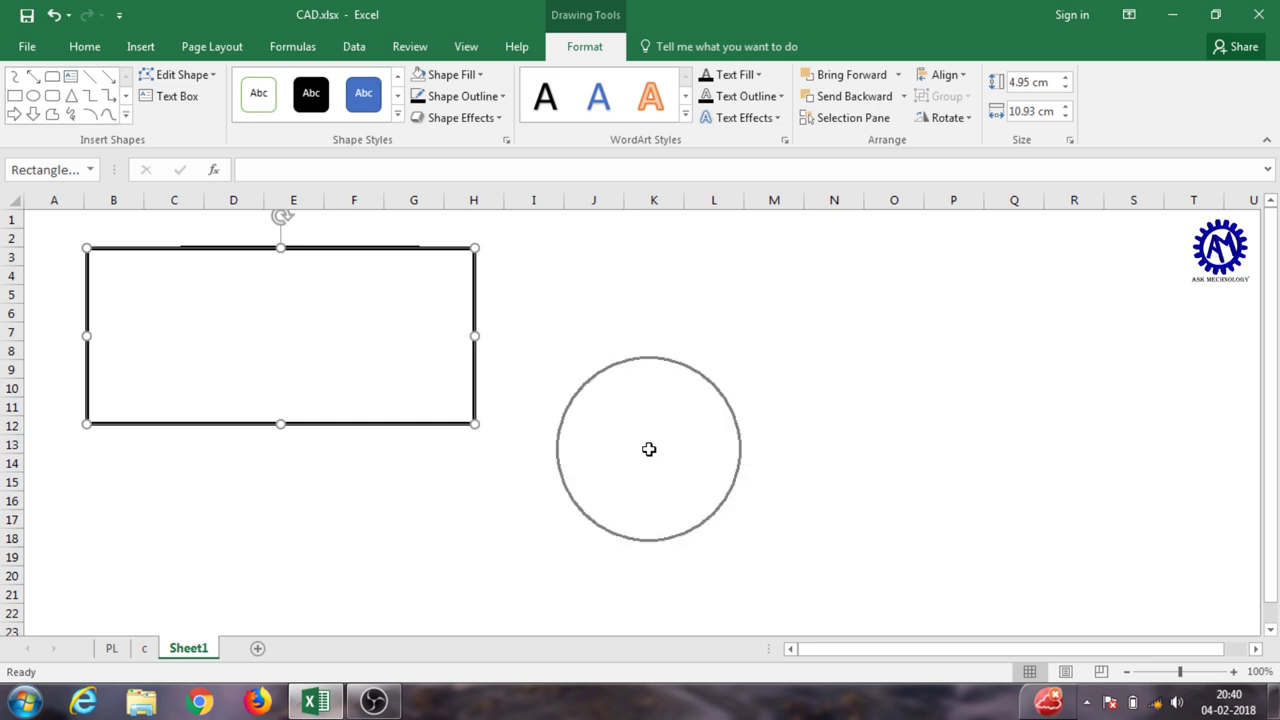
mouse_move(473, 423)
mouse_down()
mouse_move(420, 389)
mouse_move(427, 404)
mouse_up()
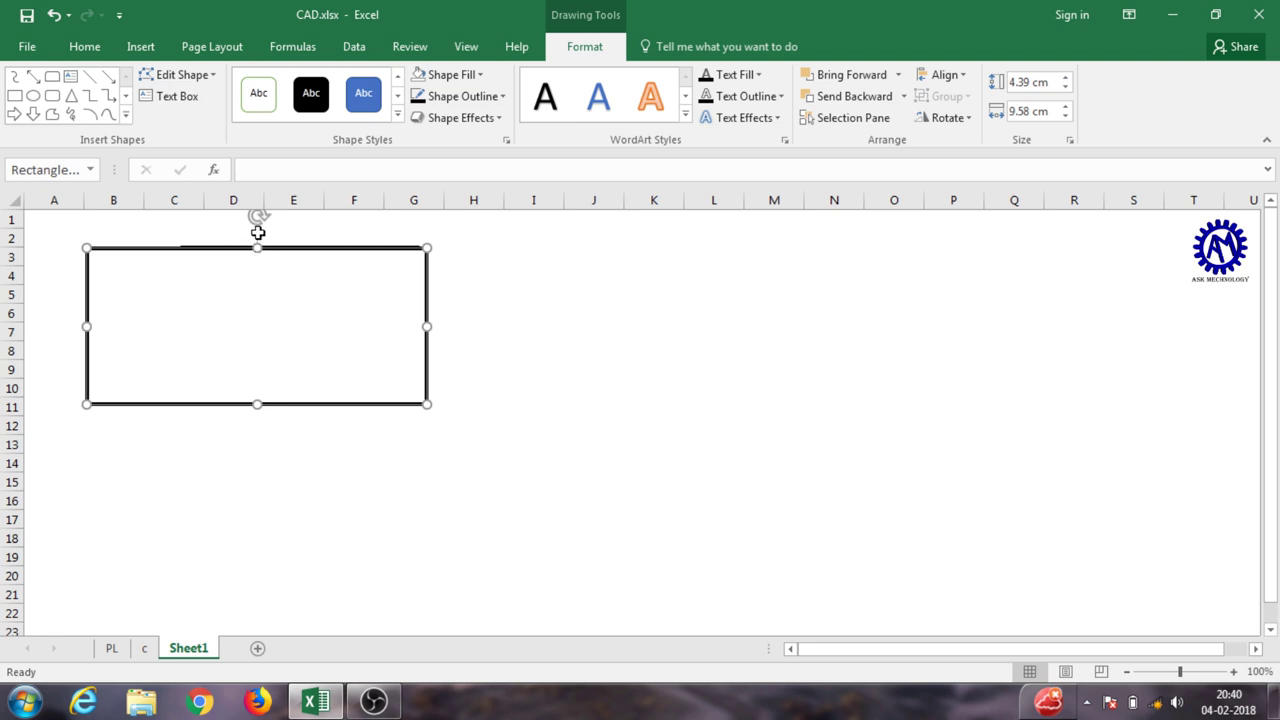
Step: Give the rectangle a slight tilt and position it up under the line
drag(257, 218, 208, 277)
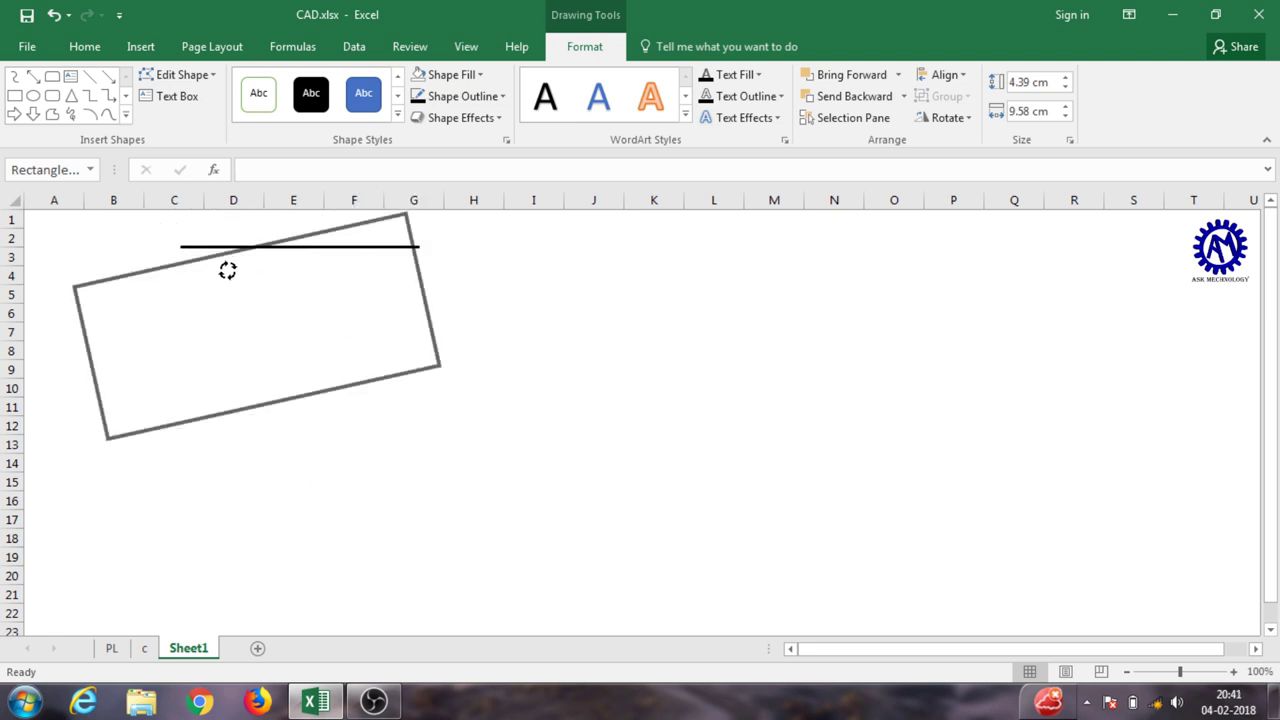
drag(208, 262, 158, 356)
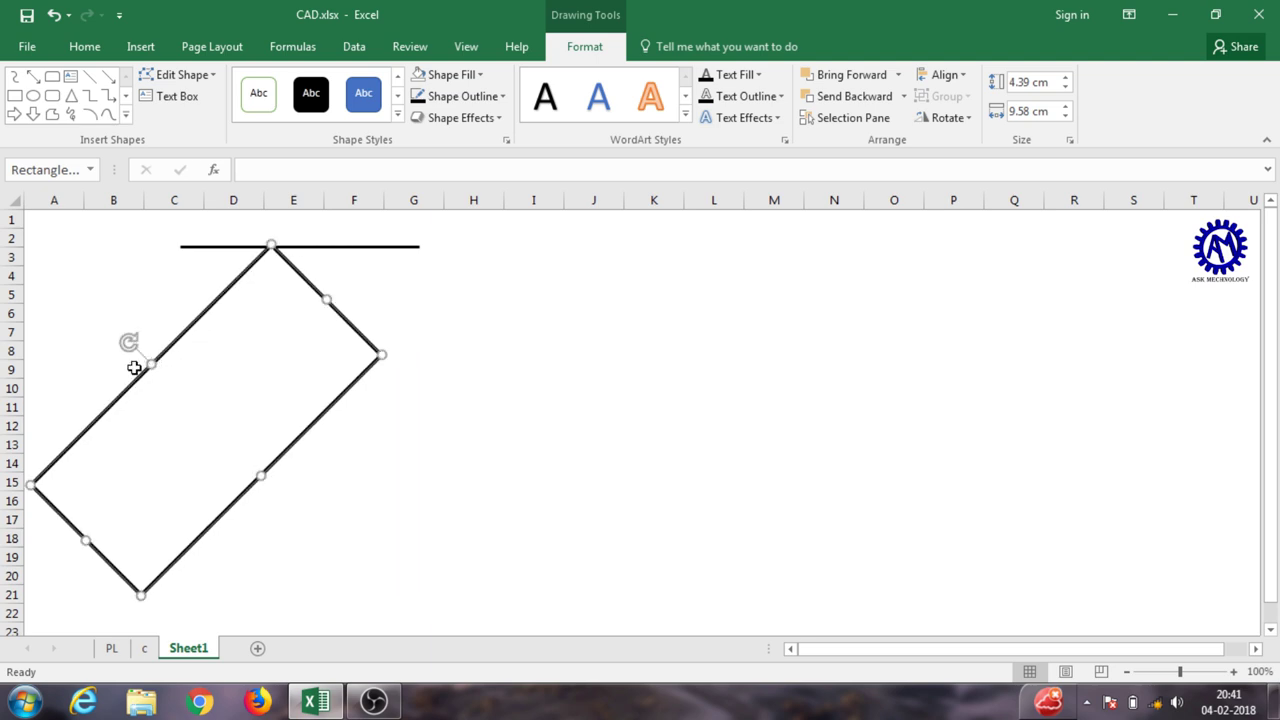
drag(131, 344, 197, 316)
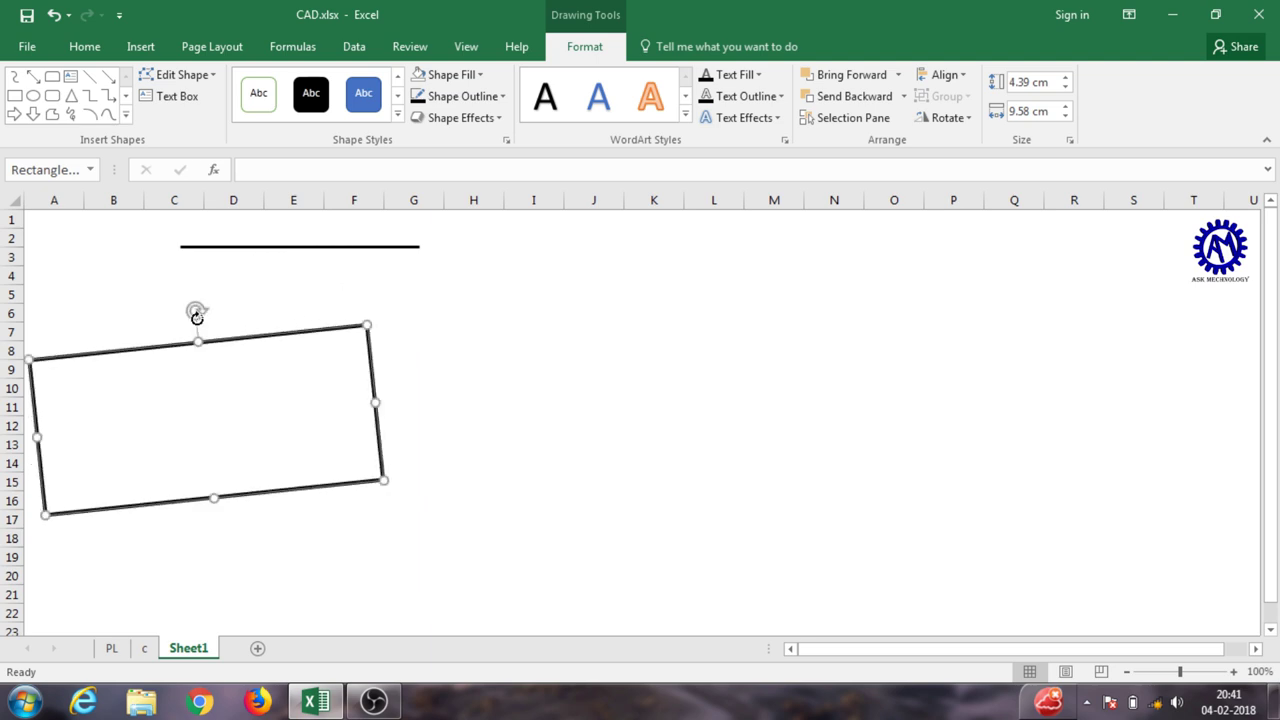
drag(212, 338, 242, 308)
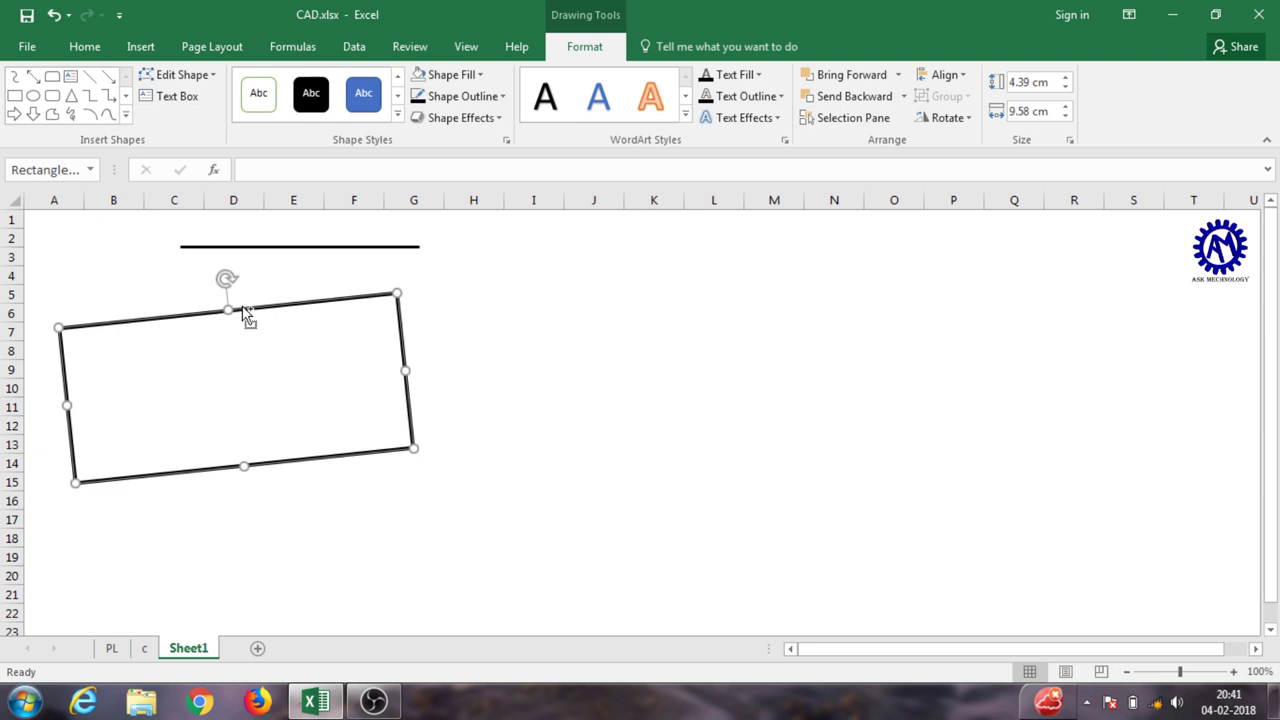
Step: Duplicate the rectangle with Ctrl+D, shrink the copy to 3.79 × 8.84 cm, and nest it inside
key(ctrl+d)
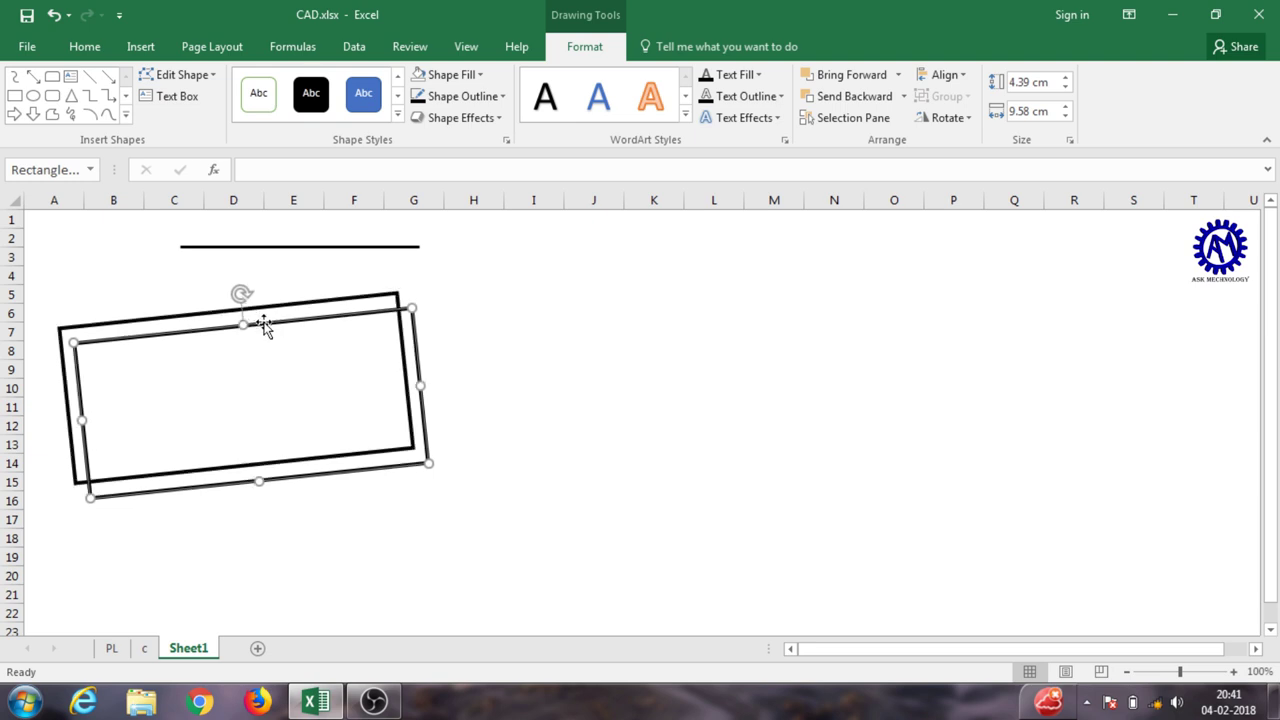
drag(264, 327, 586, 289)
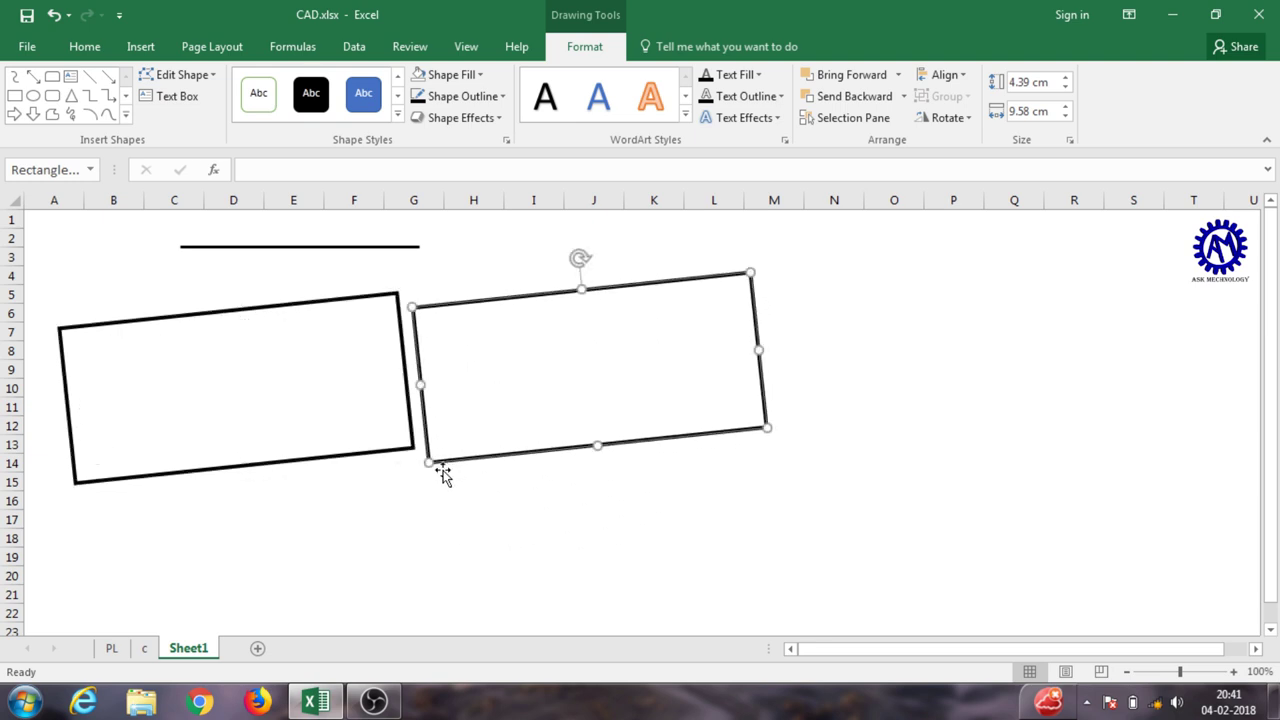
drag(425, 462, 451, 438)
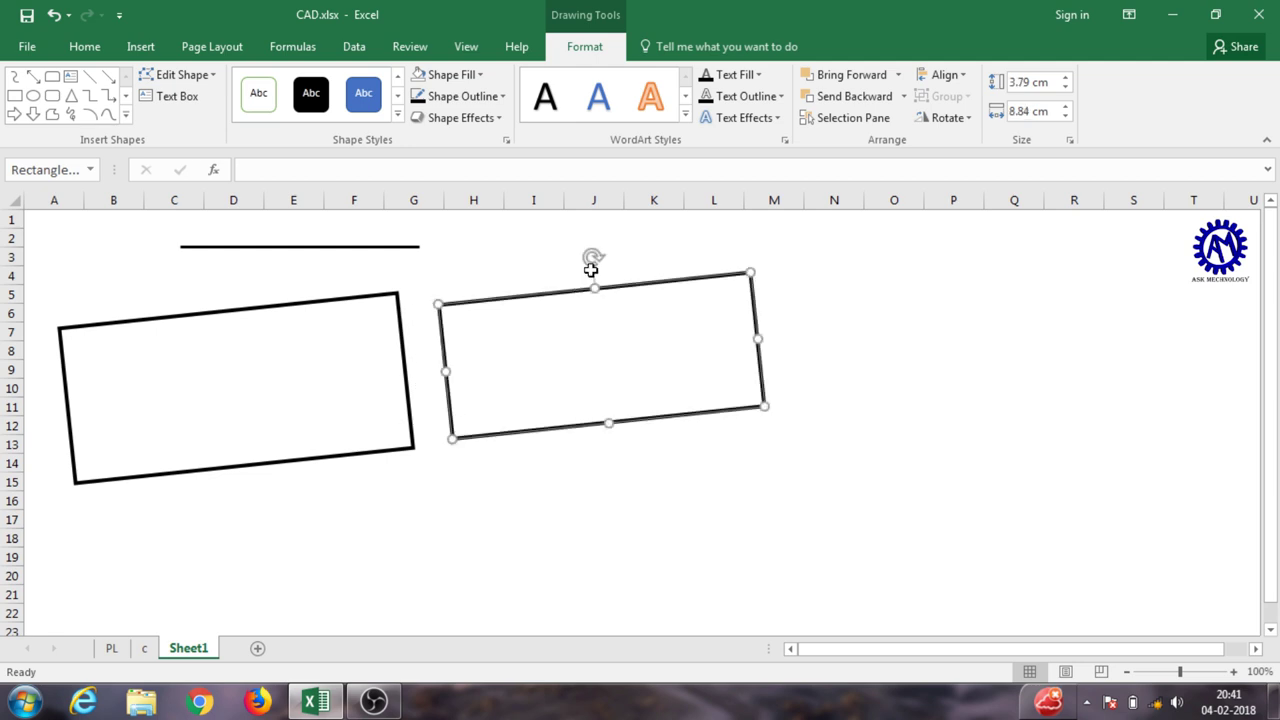
drag(585, 295, 222, 330)
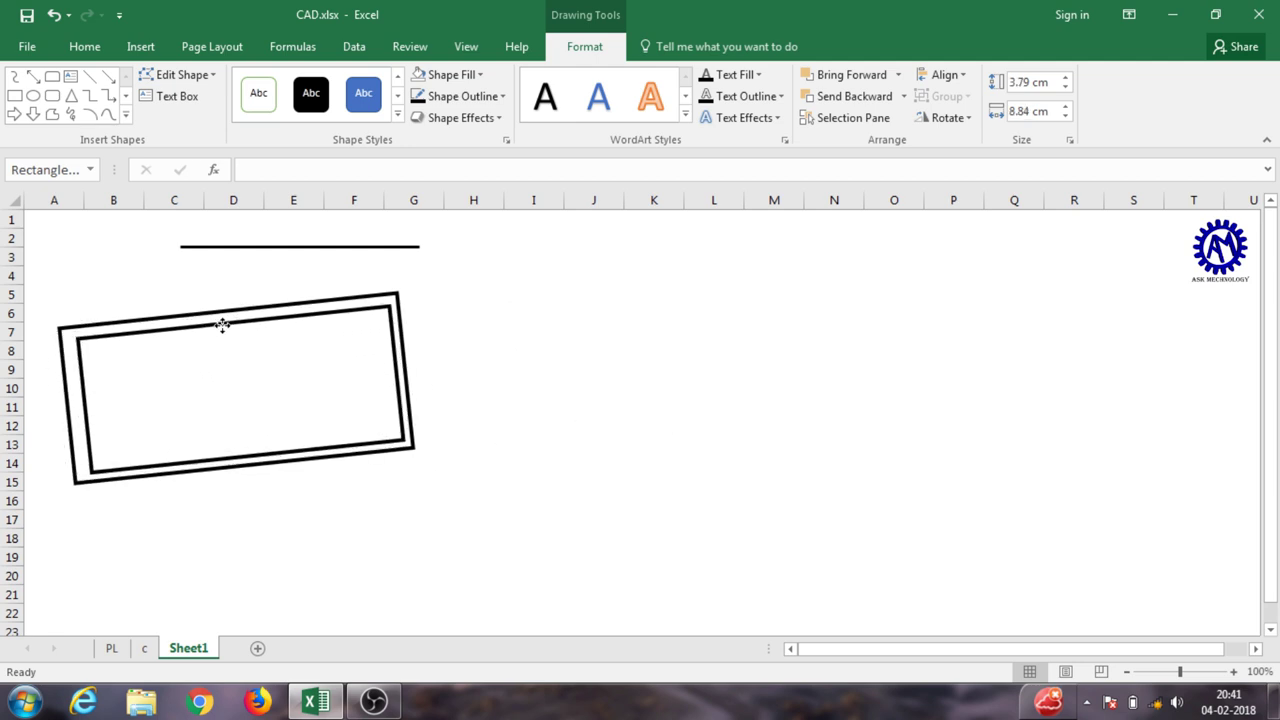
click(471, 334)
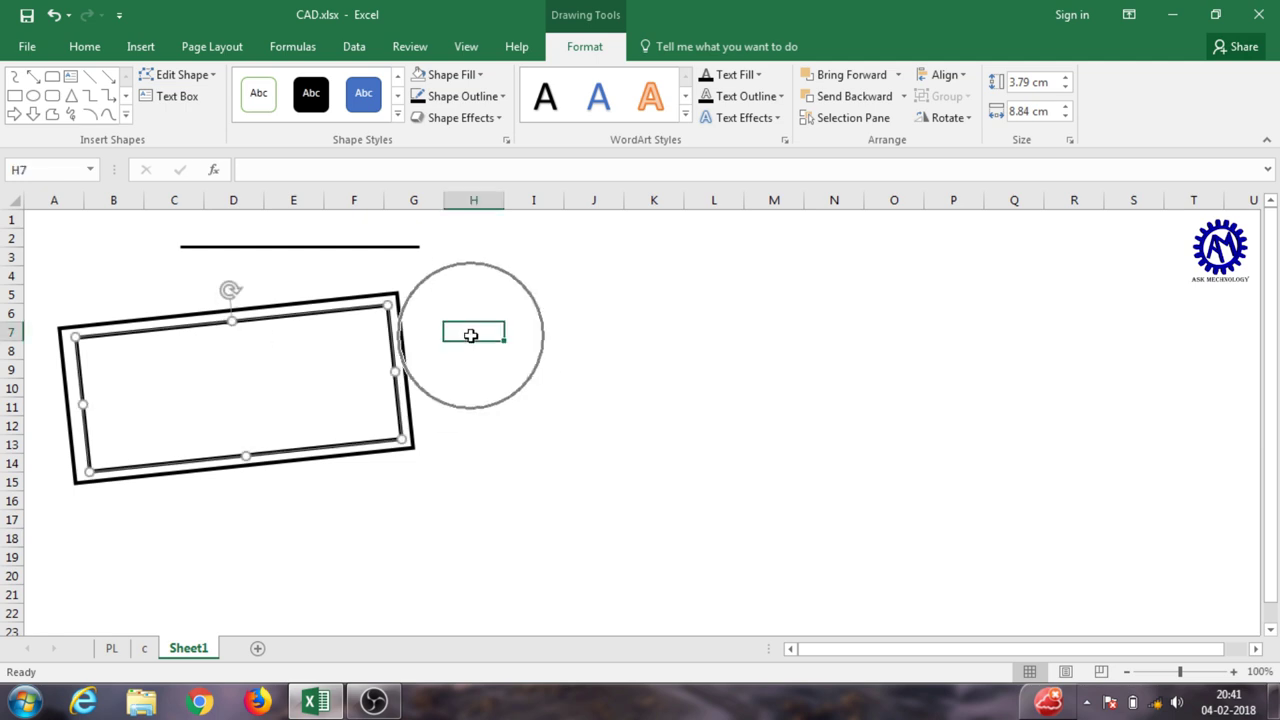
click(489, 372)
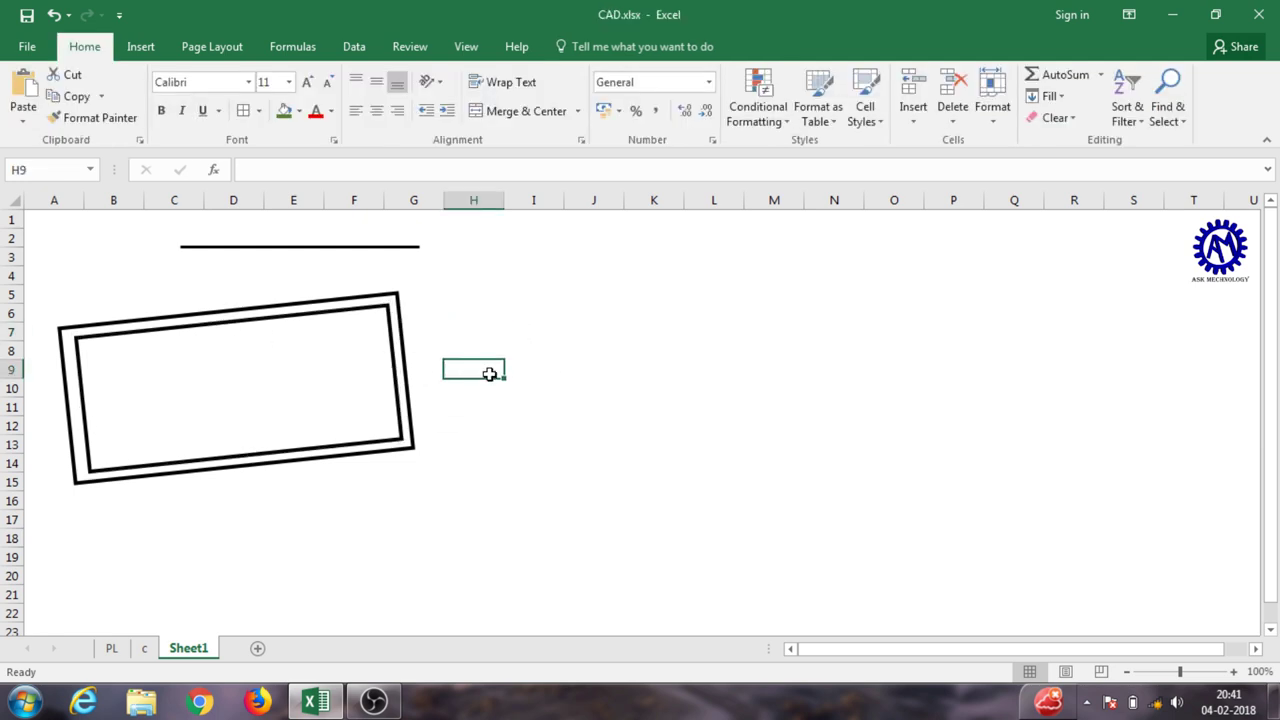
Step: Draw a curved connector, about 1.43 × 2.43 cm, right of the plate near columns J–L
click(529, 314)
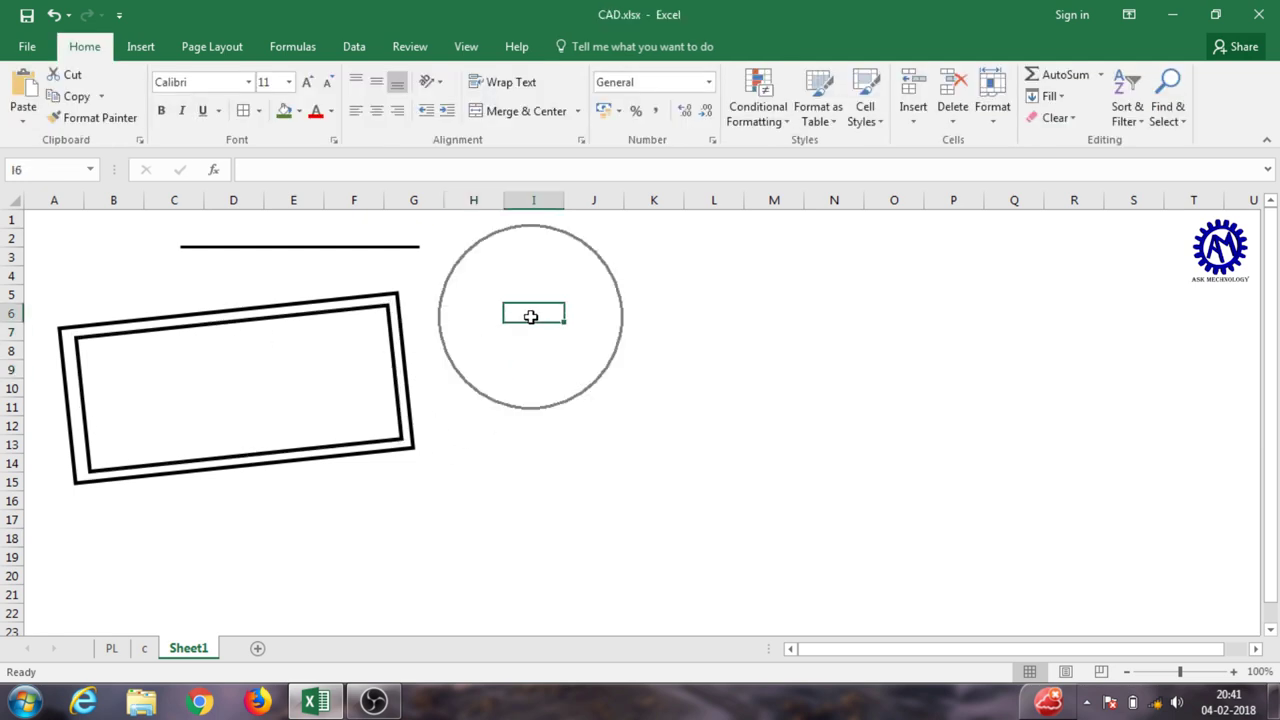
click(141, 47)
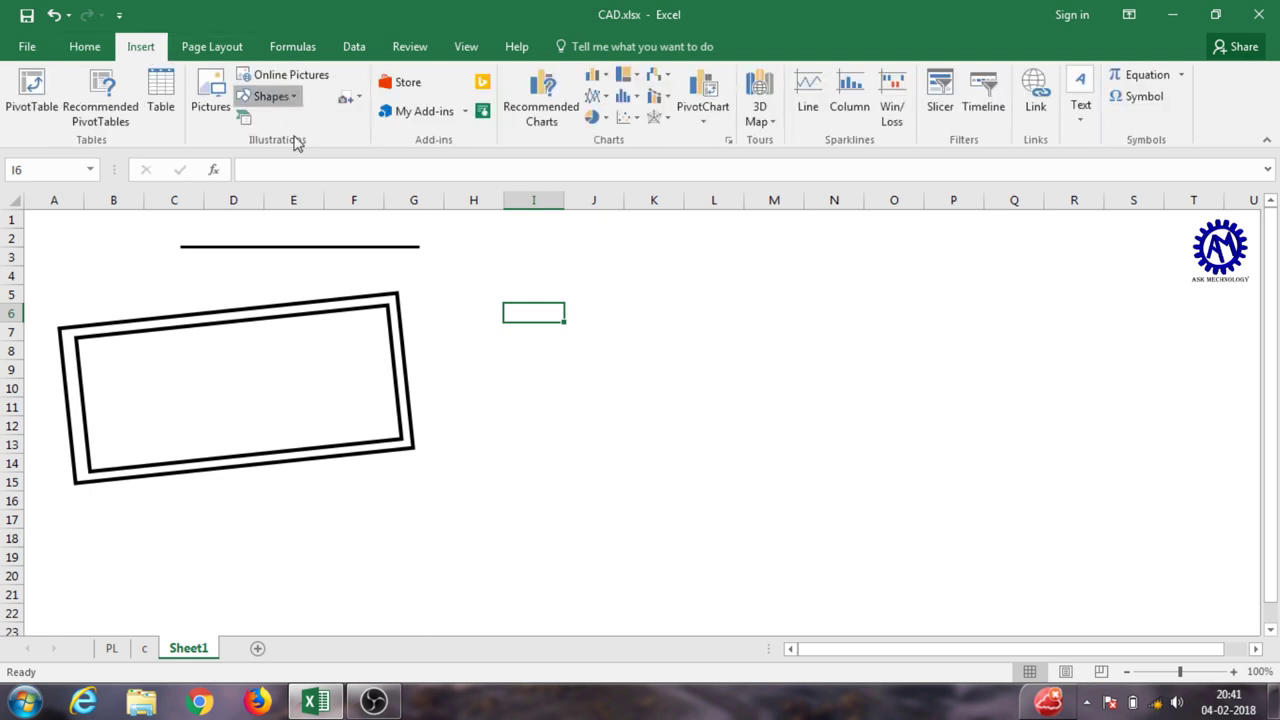
click(278, 96)
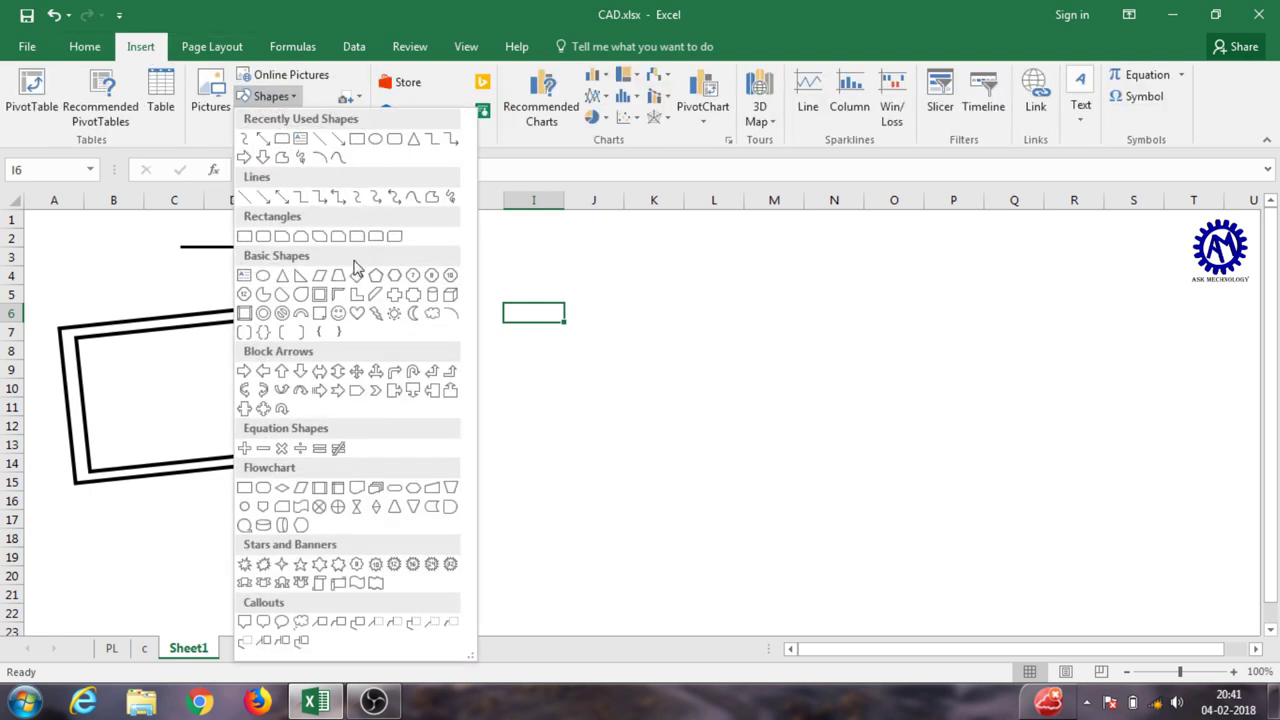
click(357, 196)
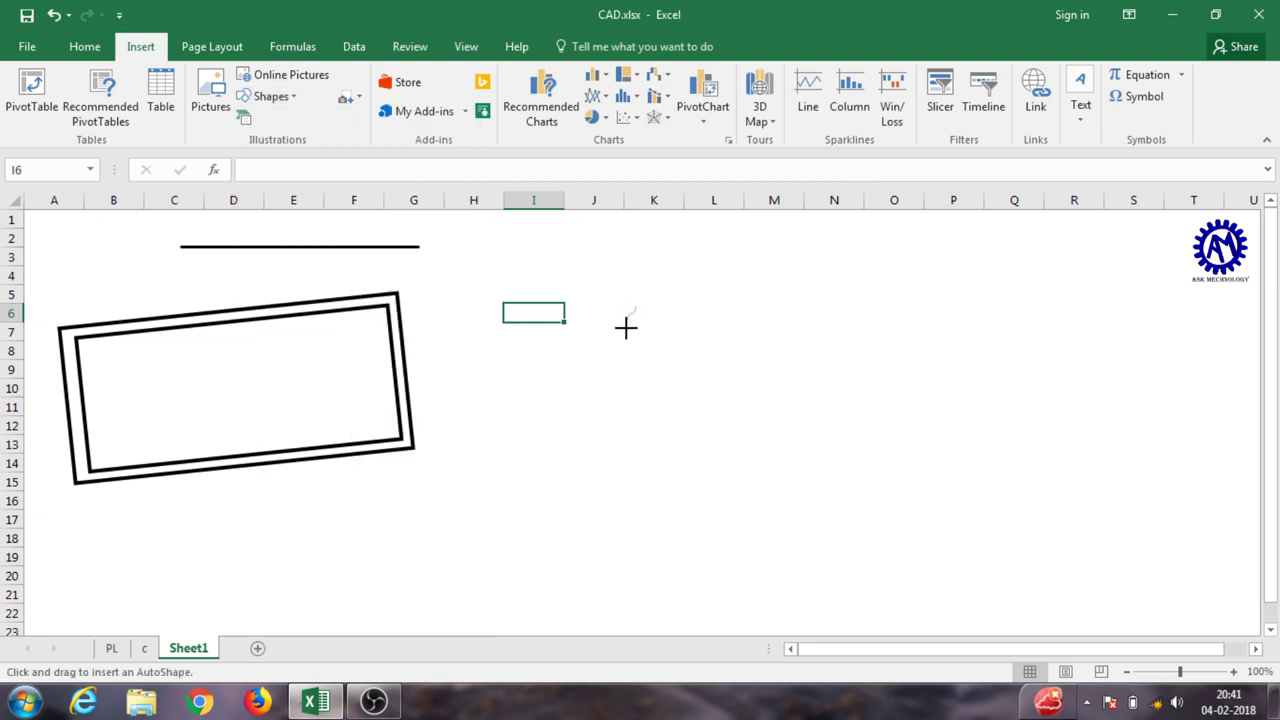
mouse_move(717, 354)
mouse_down()
mouse_move(704, 322)
mouse_move(676, 327)
mouse_up()
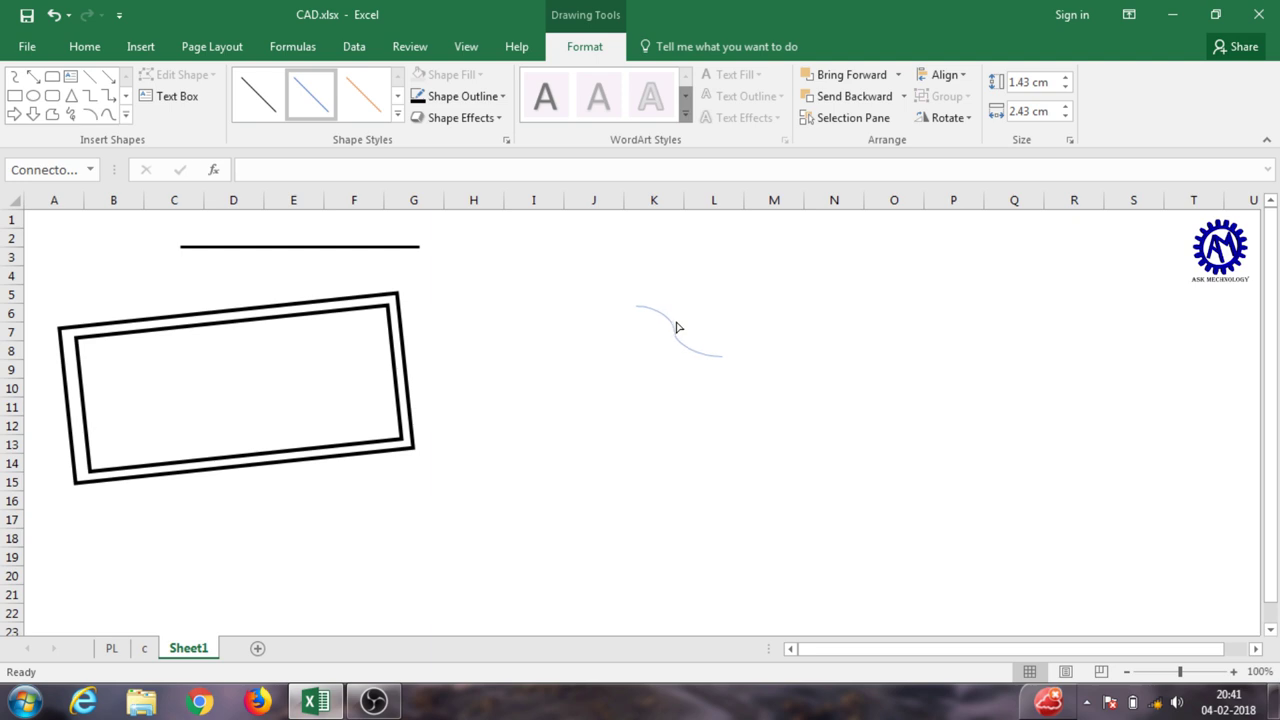
drag(676, 327, 653, 331)
click(475, 355)
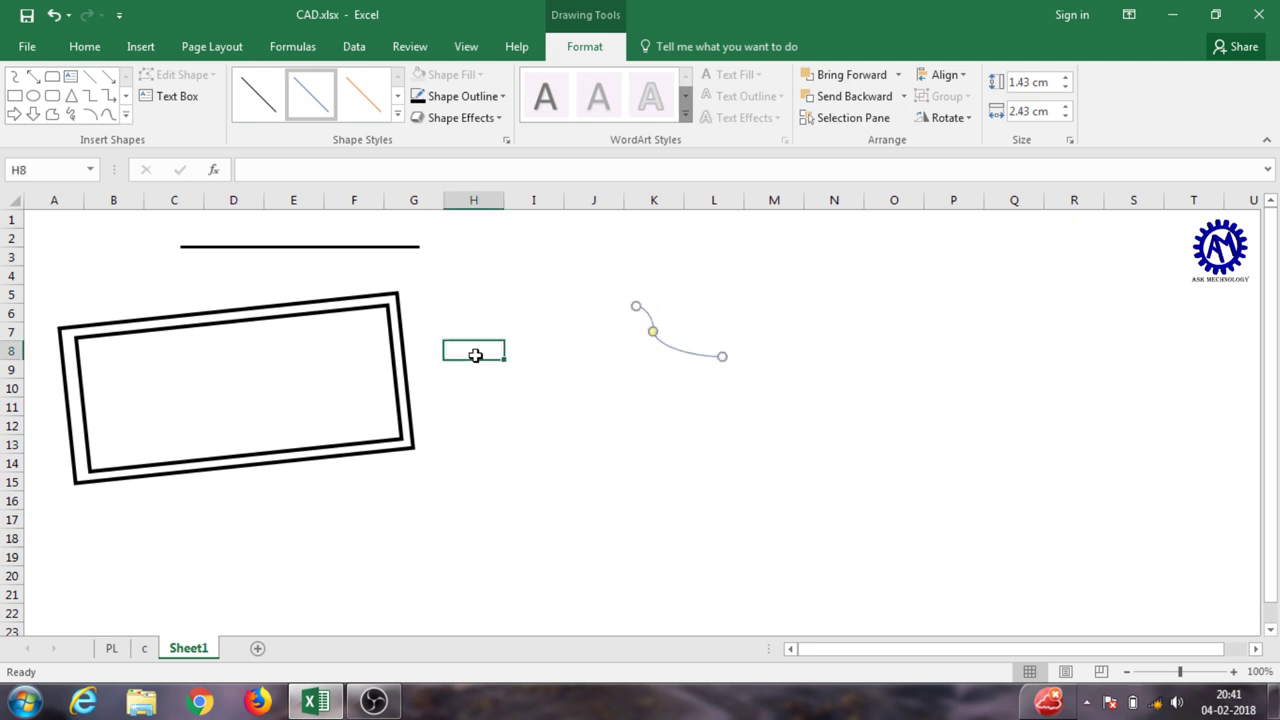
click(141, 50)
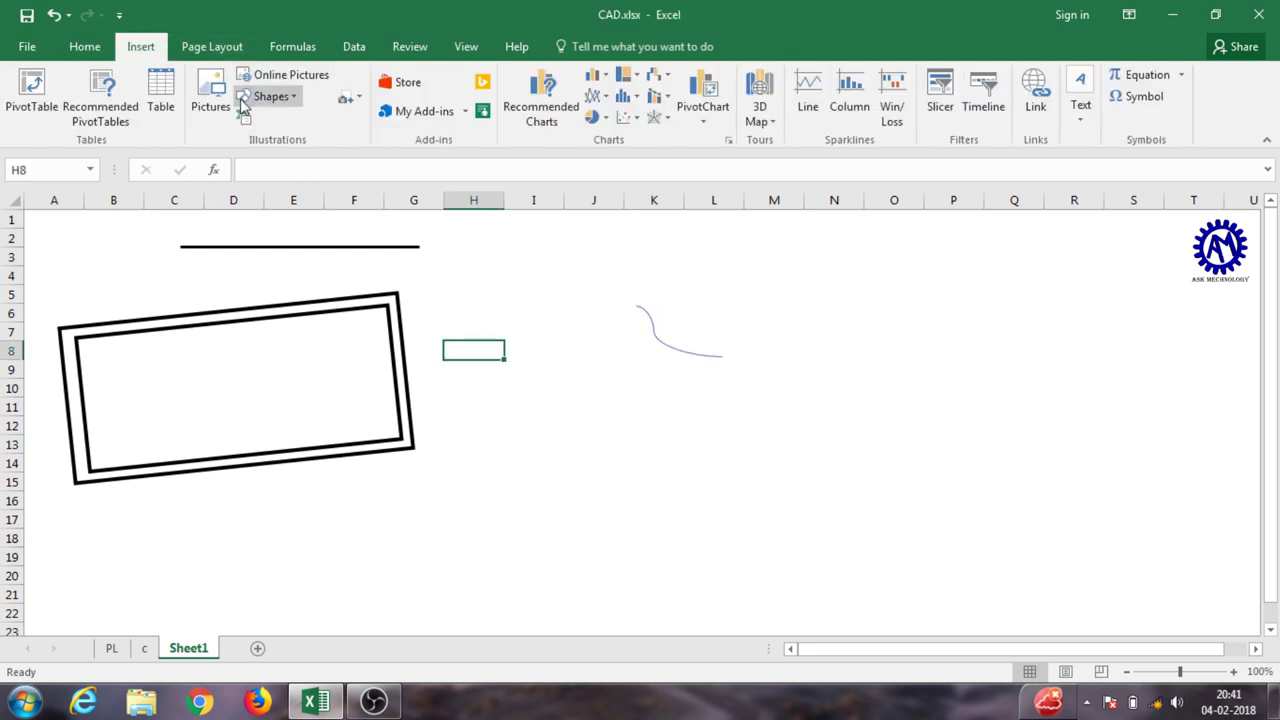
Step: Sketch a freeform scribble blob below the curved line and move it up and left
click(296, 102)
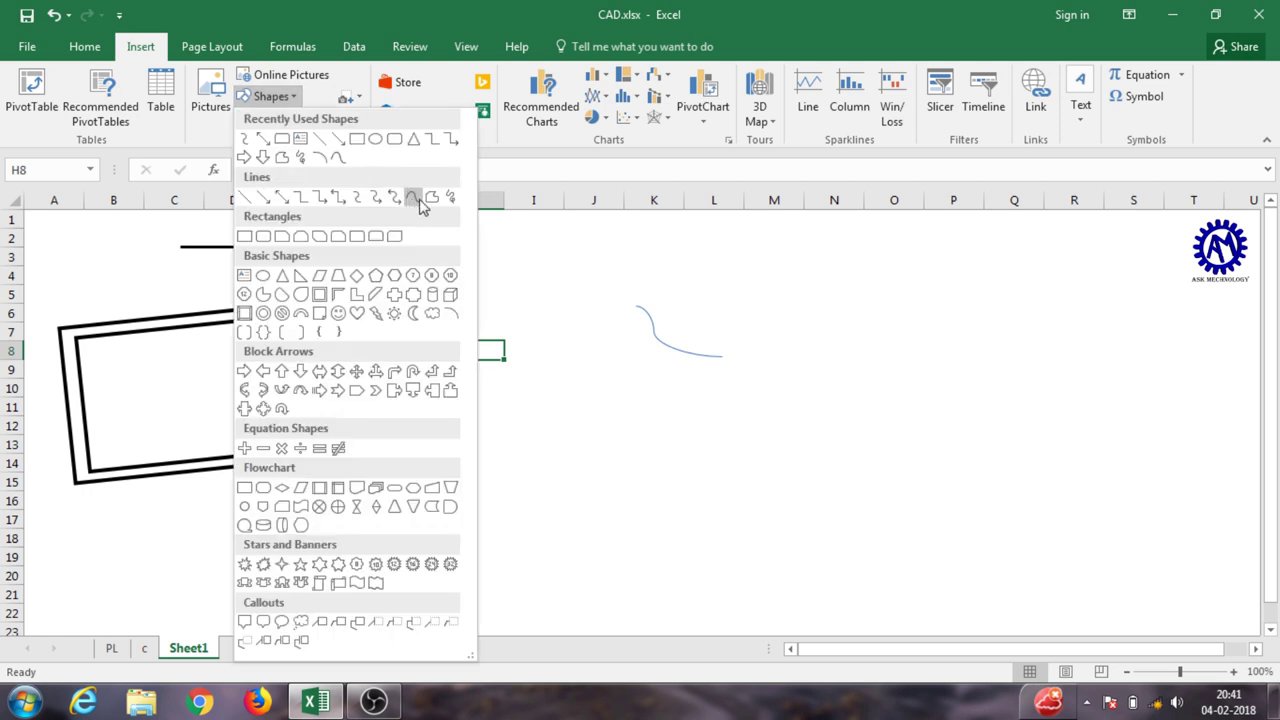
click(431, 198)
mouse_move(599, 402)
mouse_down()
mouse_move(497, 429)
mouse_move(594, 400)
mouse_up()
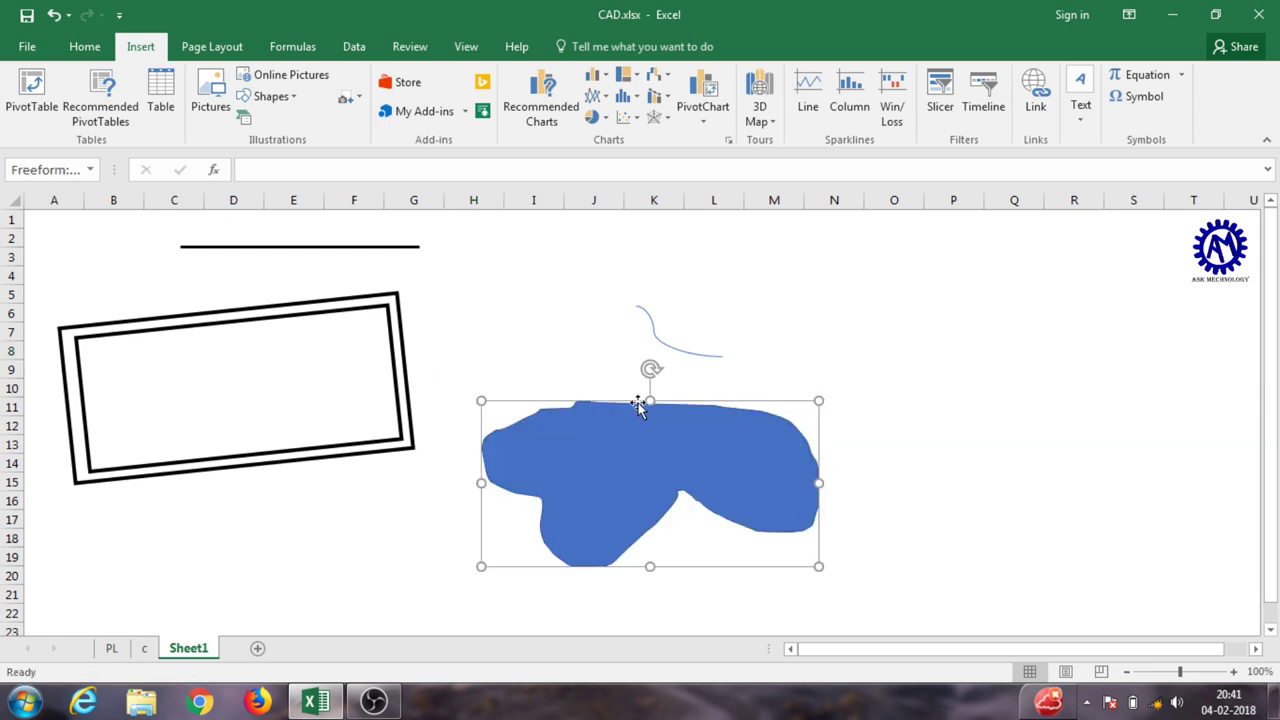
drag(682, 461, 655, 389)
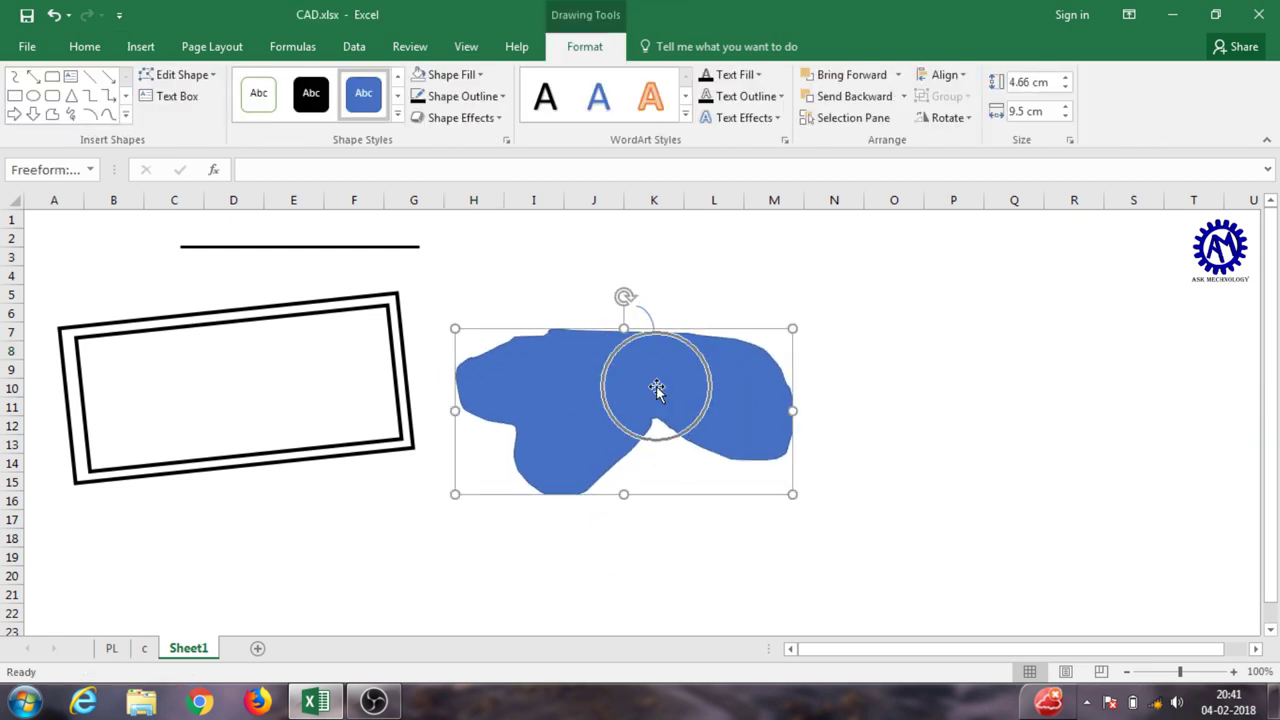
Step: Give the blob a red outline and a yellow fill
click(486, 96)
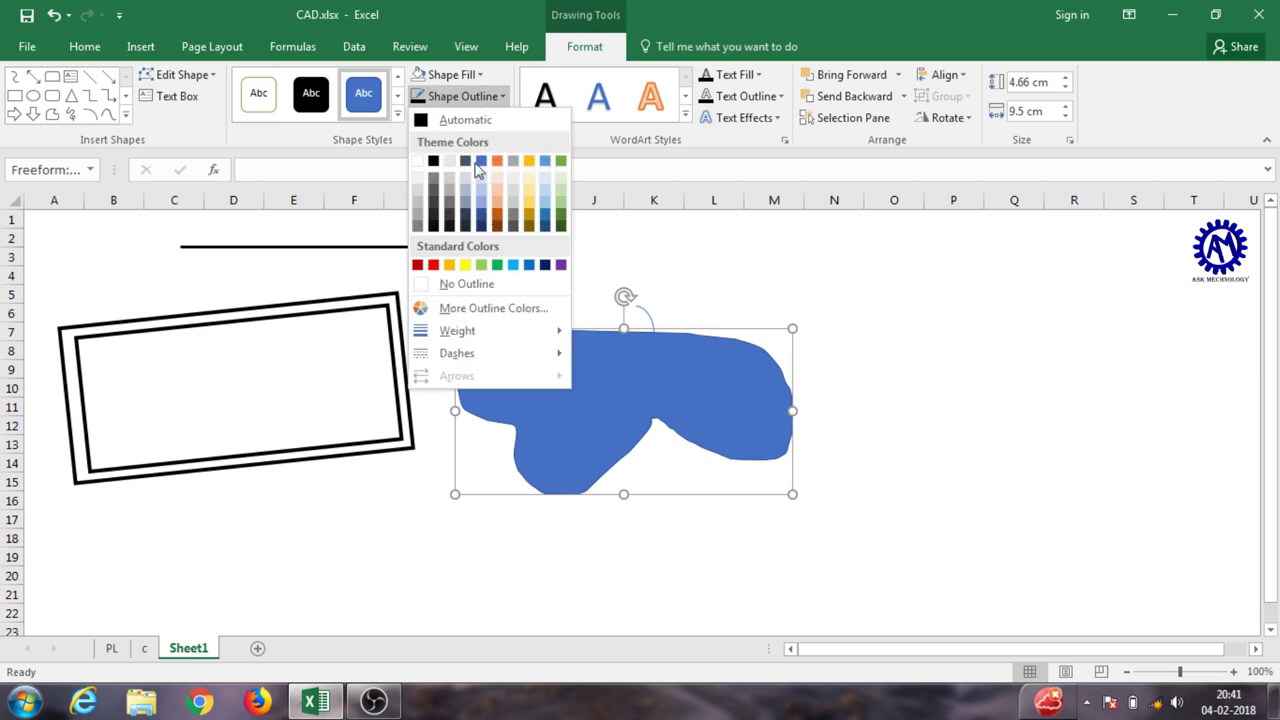
click(433, 265)
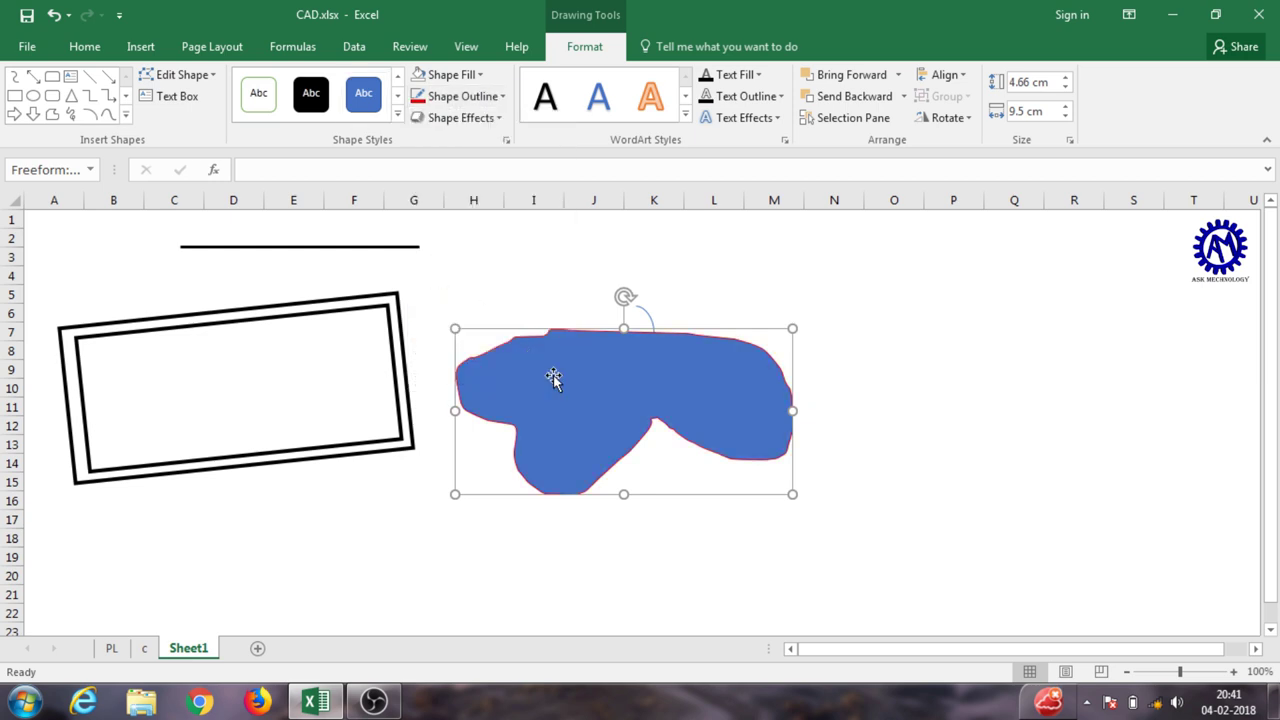
click(479, 75)
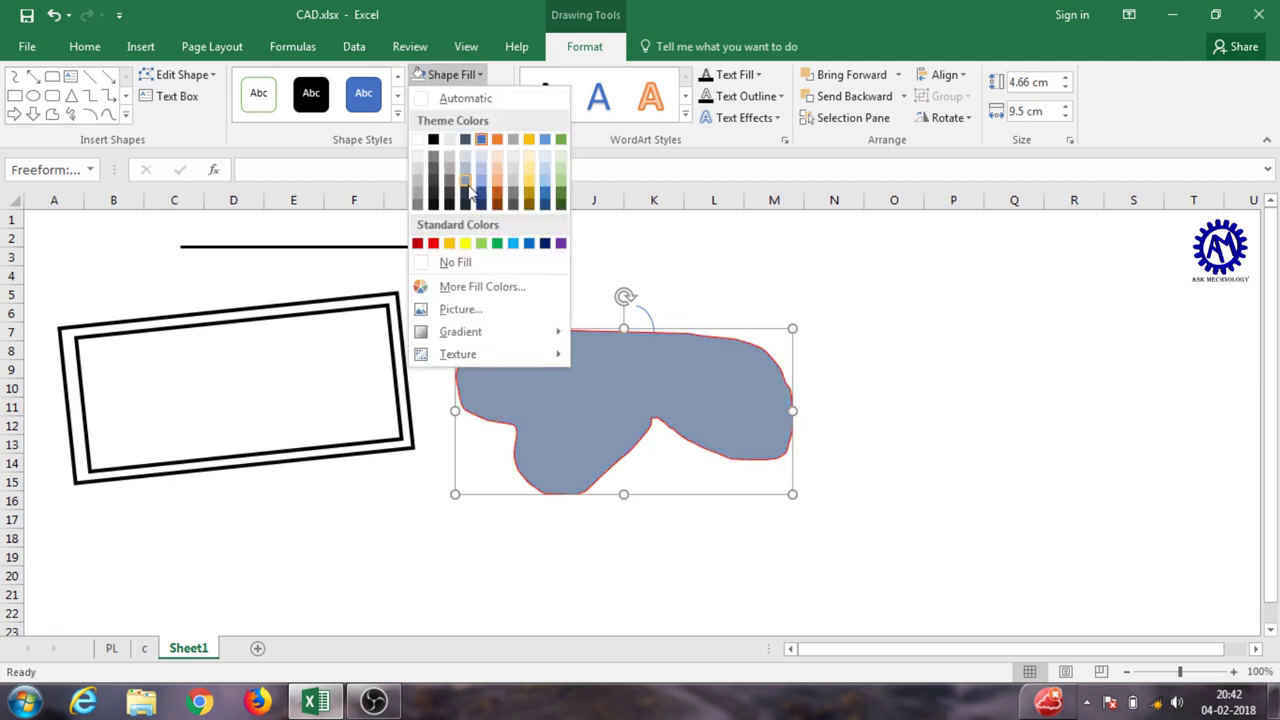
click(469, 248)
click(838, 366)
Step: Nudge the yellow blob slightly right and down, then select the frame's inner rectangle
drag(720, 386, 766, 408)
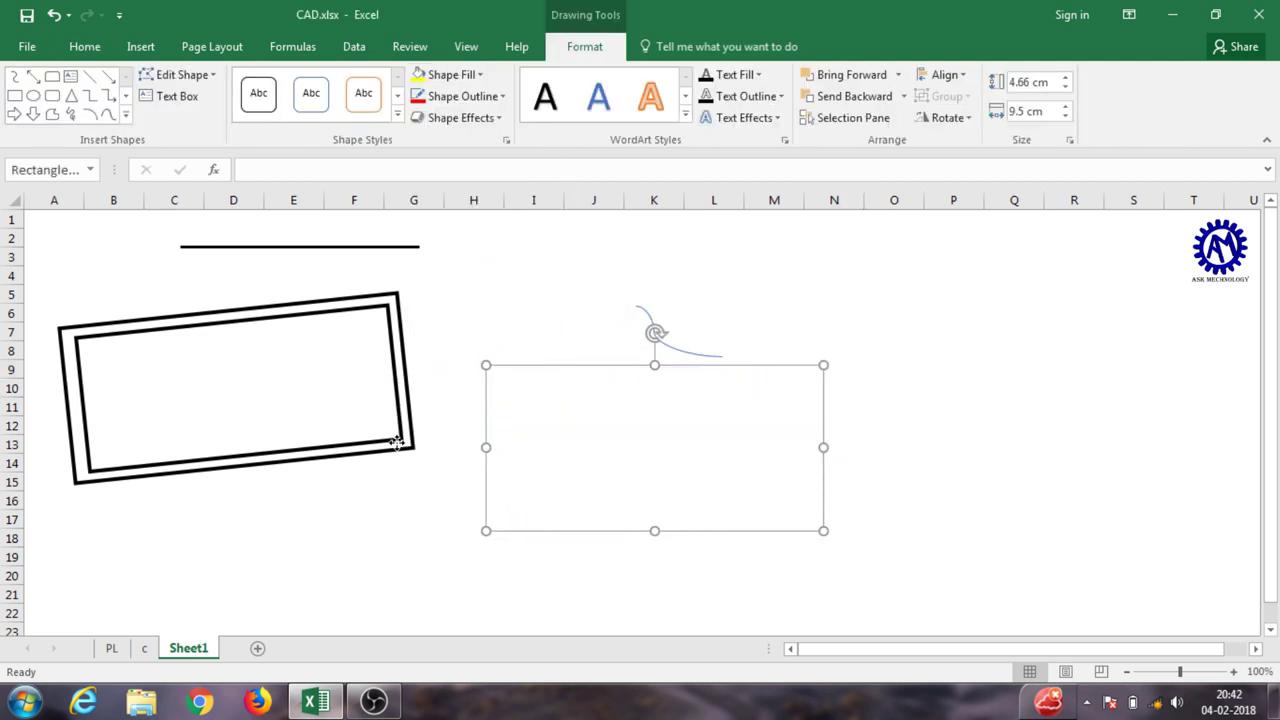
click(393, 440)
click(391, 438)
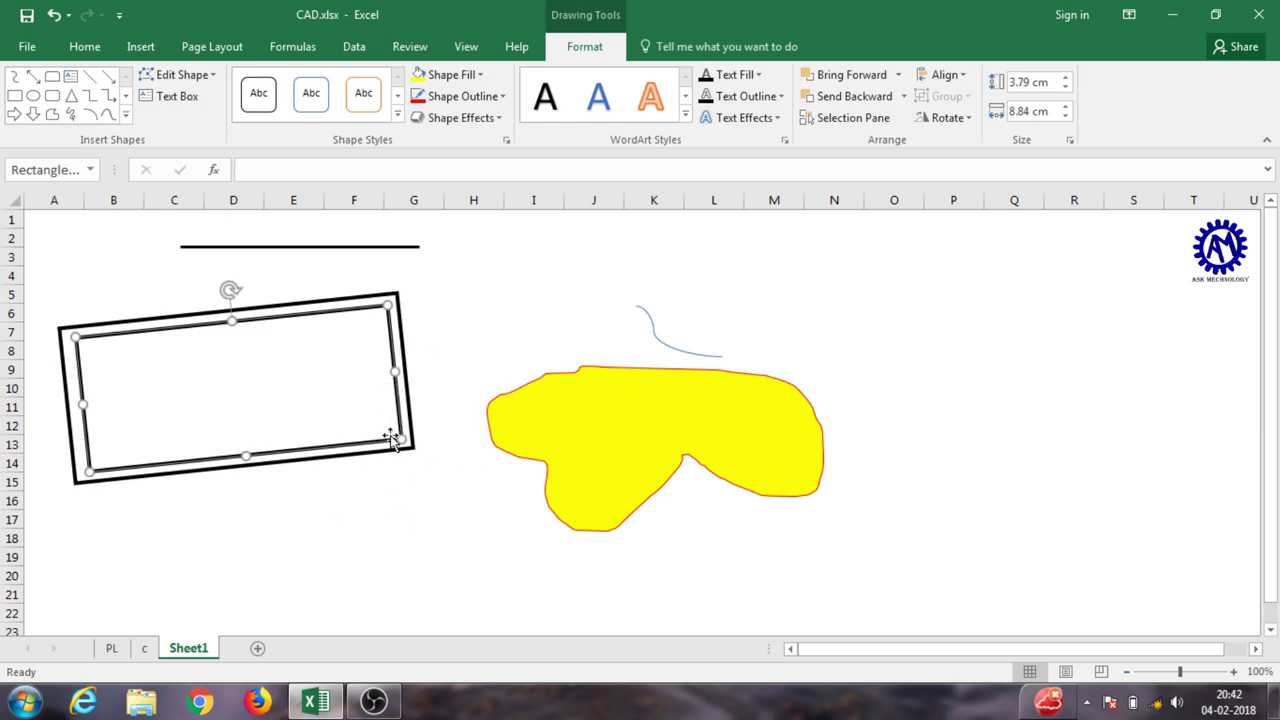
click(398, 436)
Step: Type the text 'hjbhjbdhsfa' inside the inner rectangle and check its Text Fill colour options
click(318, 331)
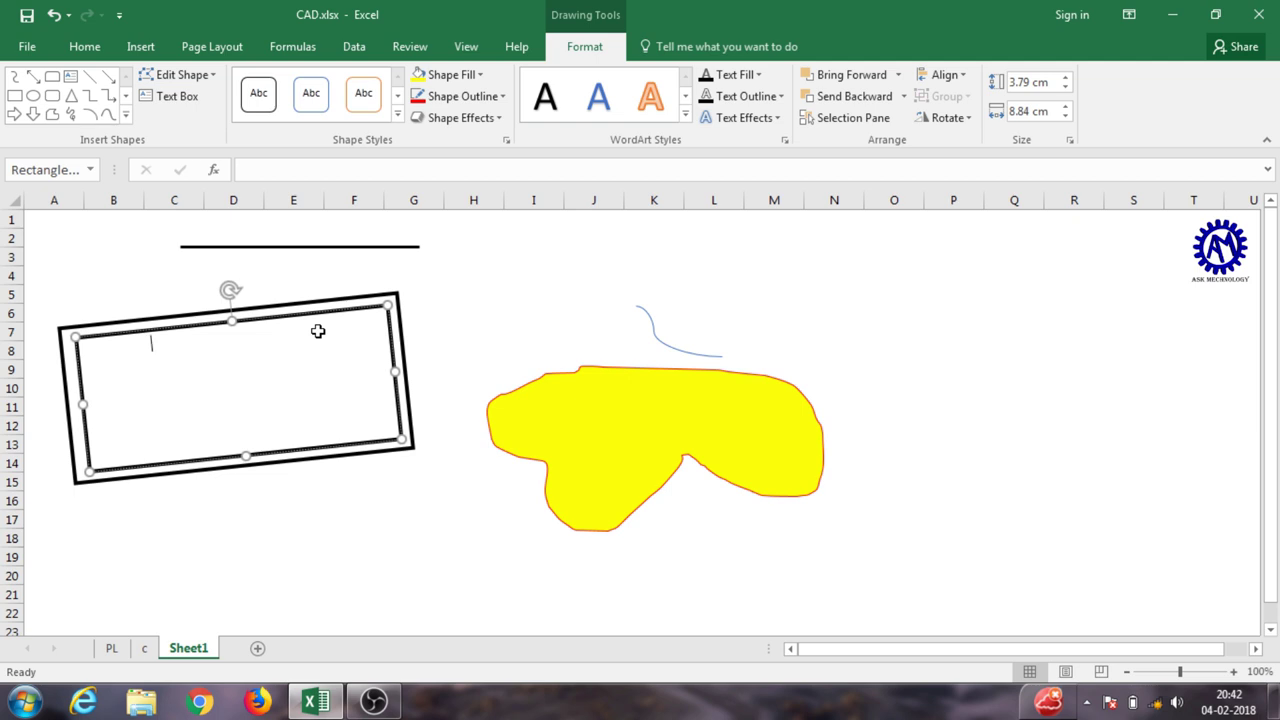
key(ctrl+a)
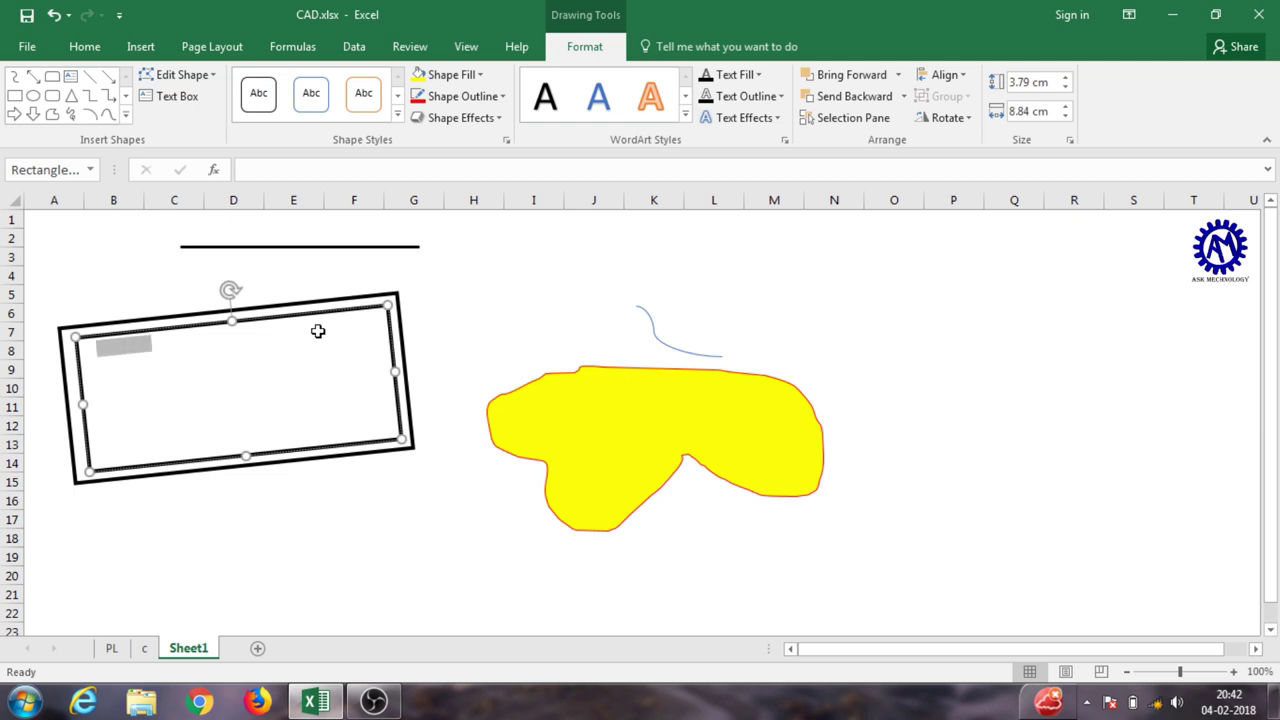
click(755, 76)
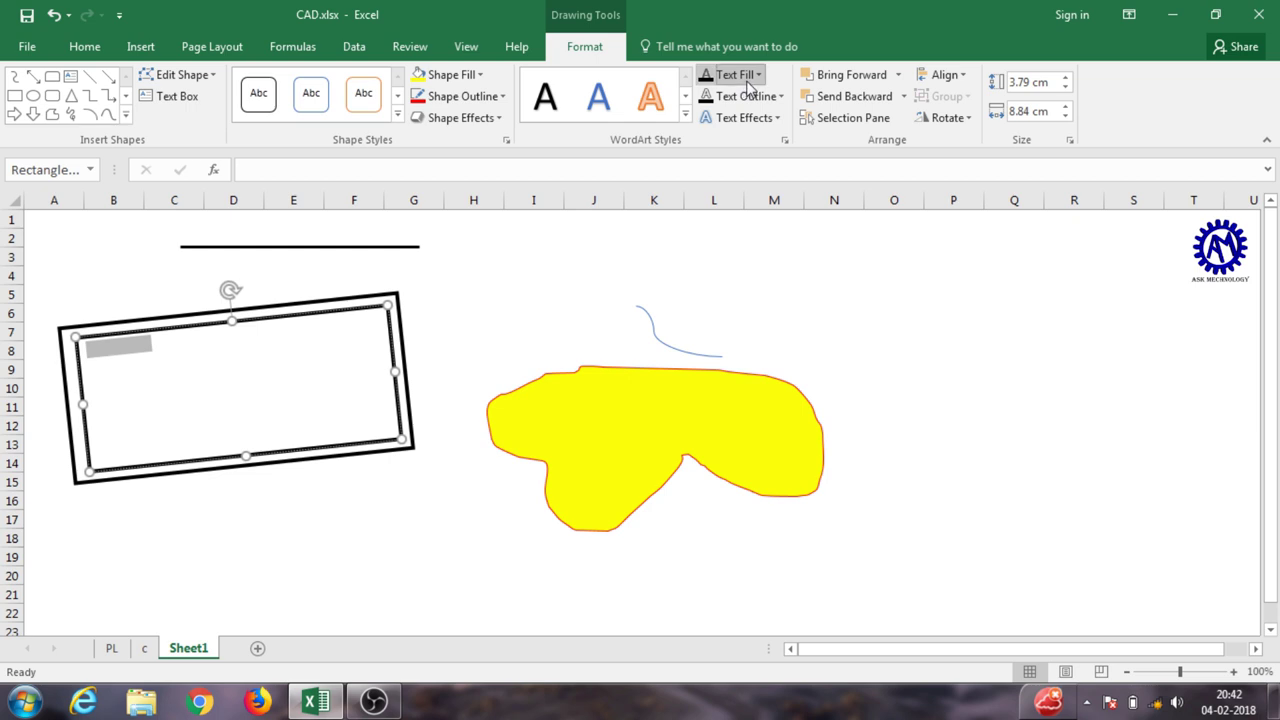
click(748, 99)
click(352, 332)
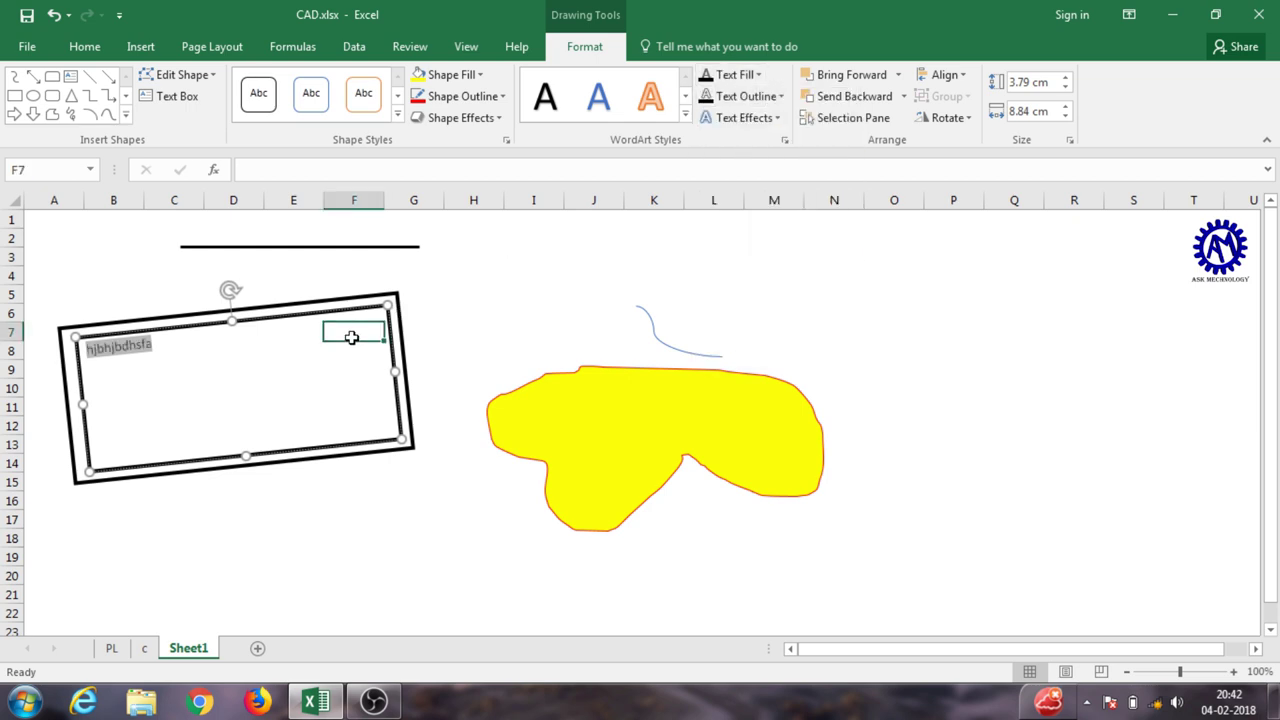
click(177, 404)
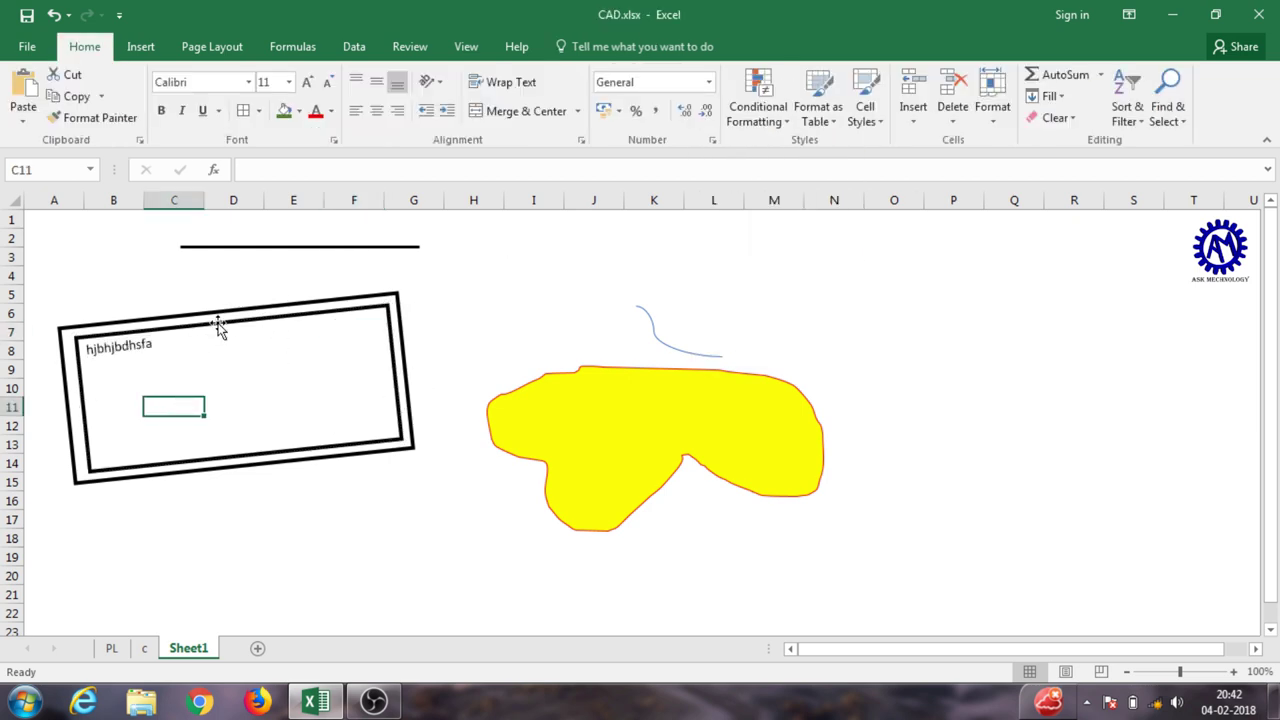
Step: Reposition the text rectangle so it sits back inside the double-bordered frame
click(218, 328)
mouse_move(220, 326)
mouse_down()
mouse_move(539, 331)
mouse_move(329, 331)
mouse_up()
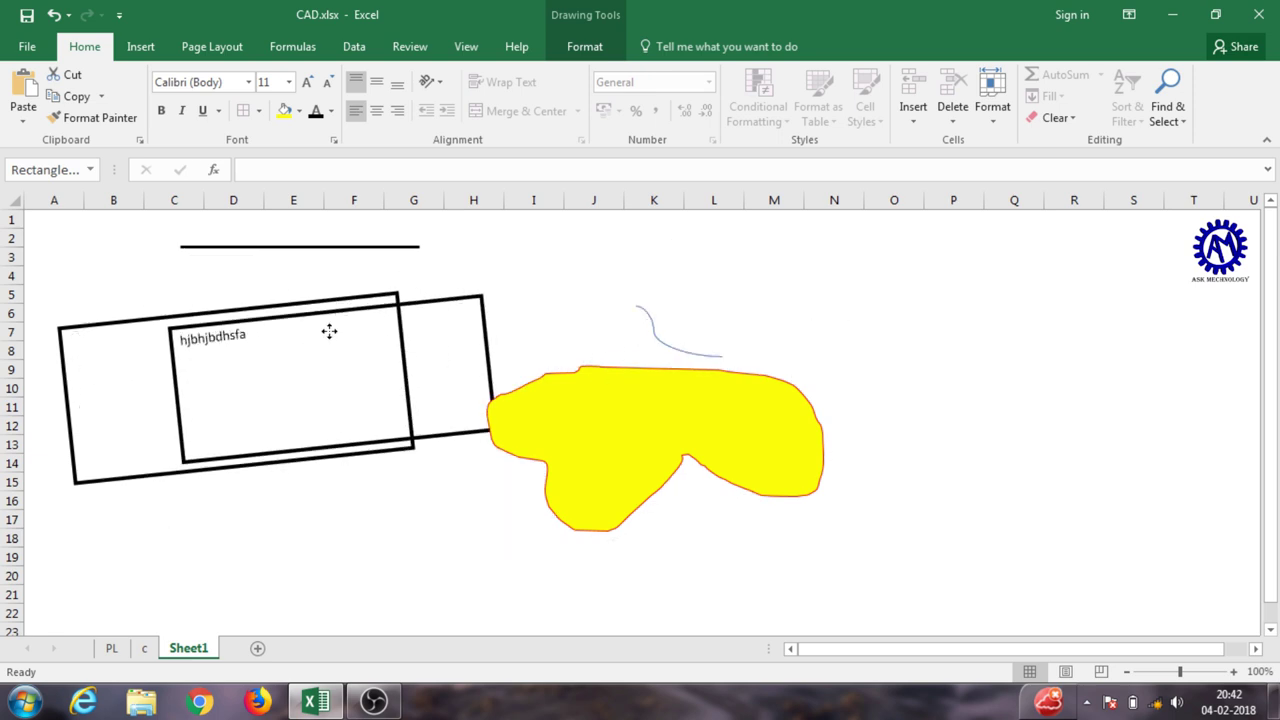
drag(329, 331, 202, 333)
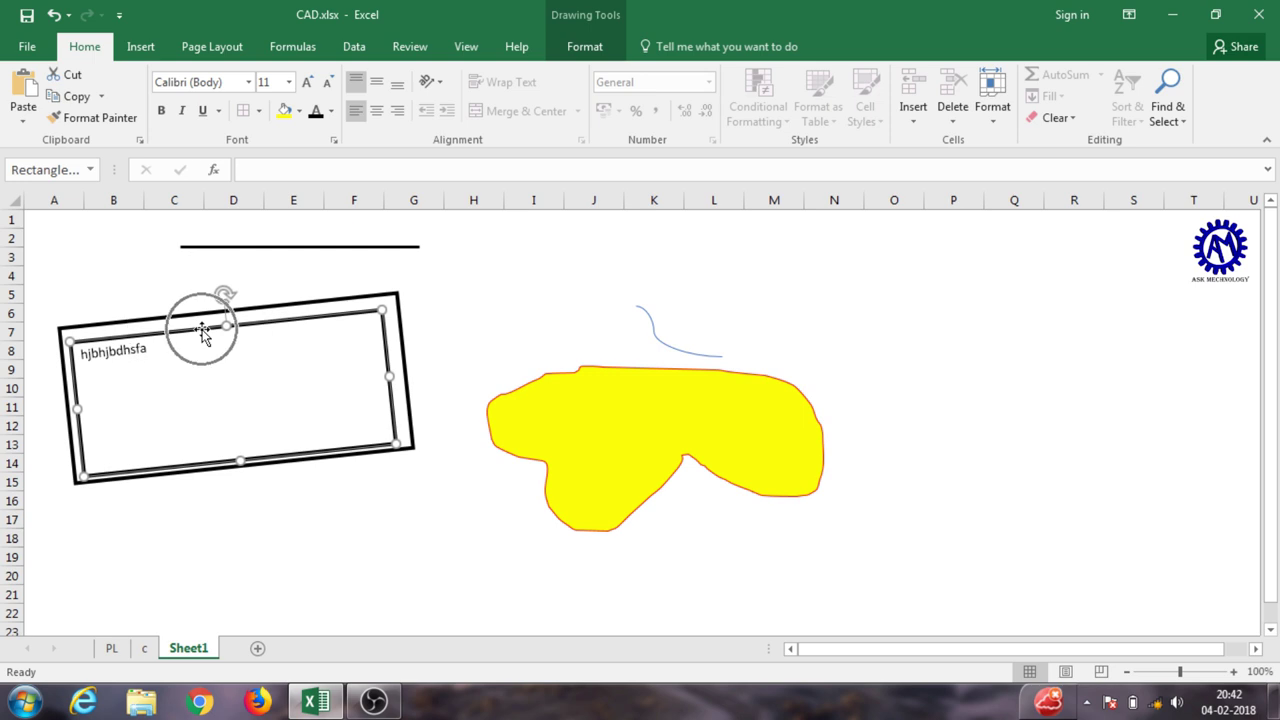
click(141, 46)
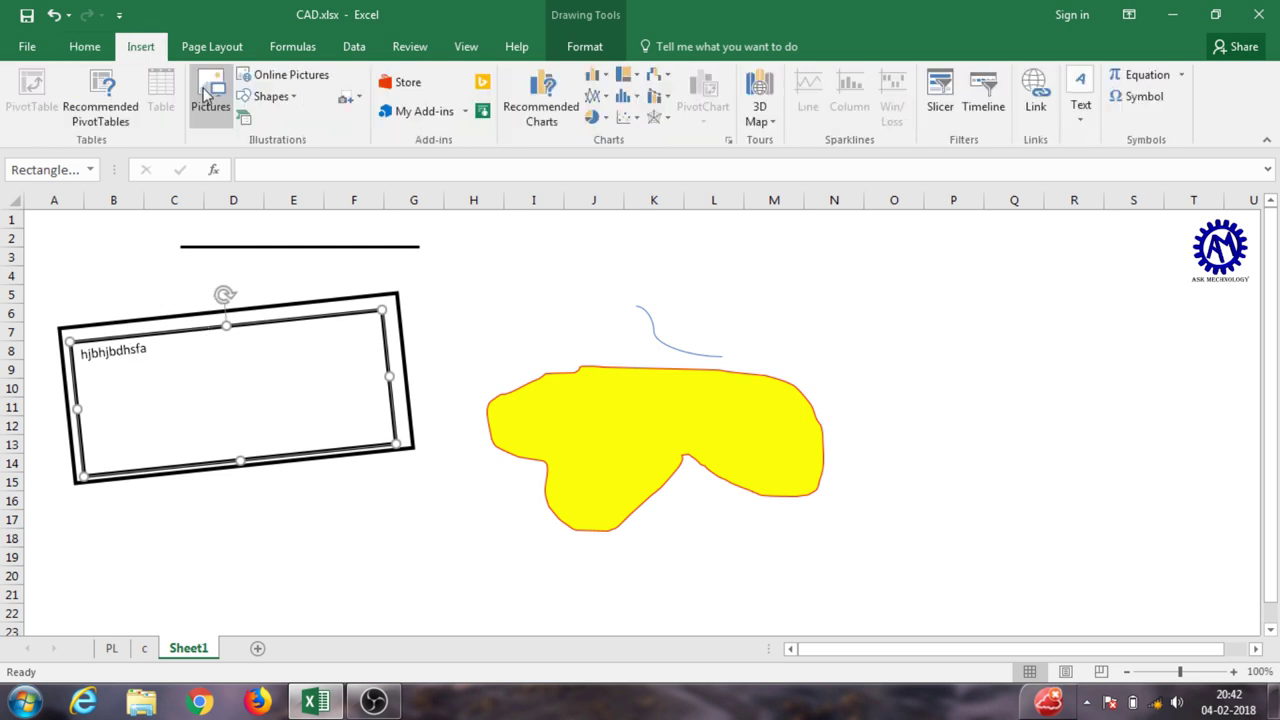
Step: Draw a rounded rectangle above the yellow blob and move it higher
click(268, 96)
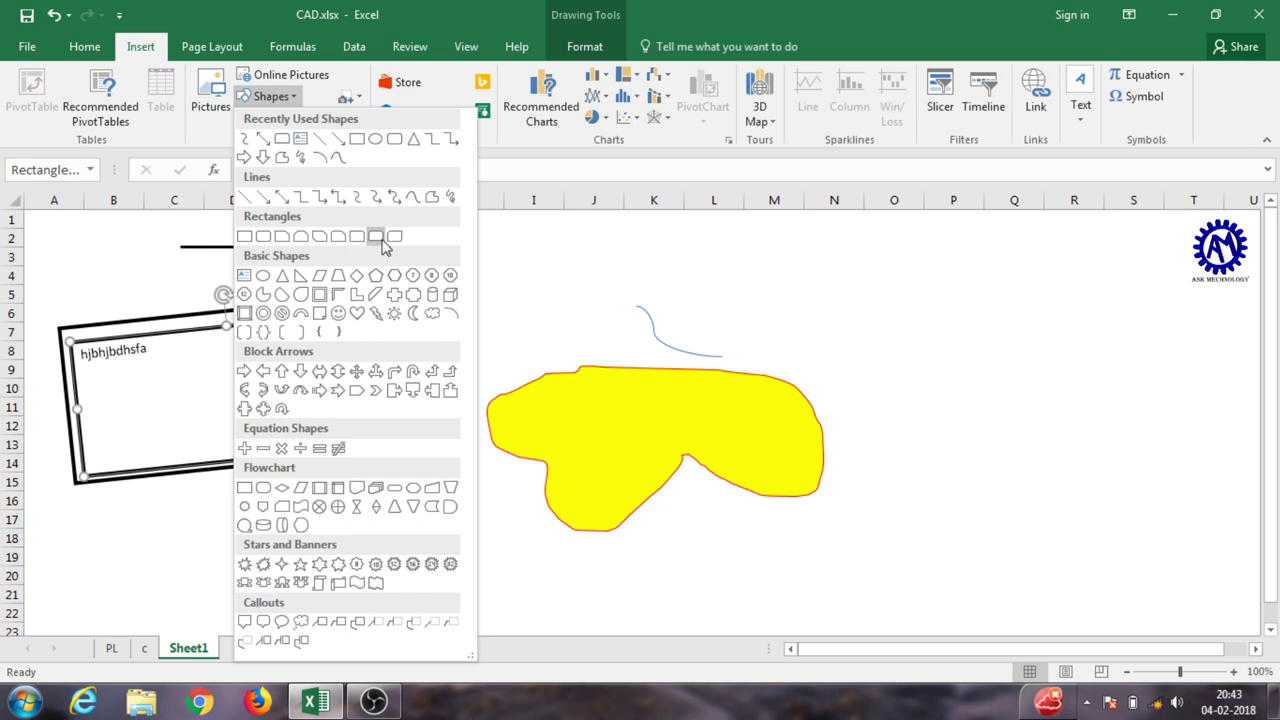
click(376, 237)
drag(477, 264, 781, 389)
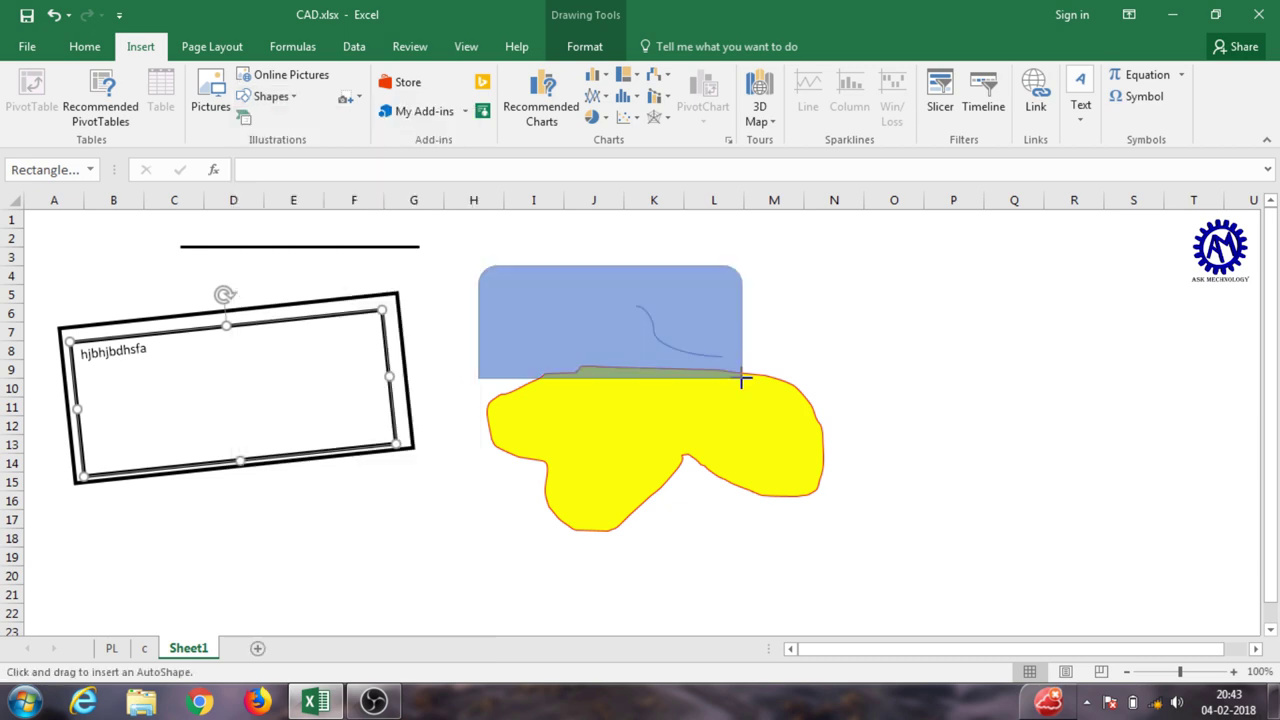
drag(648, 302, 658, 255)
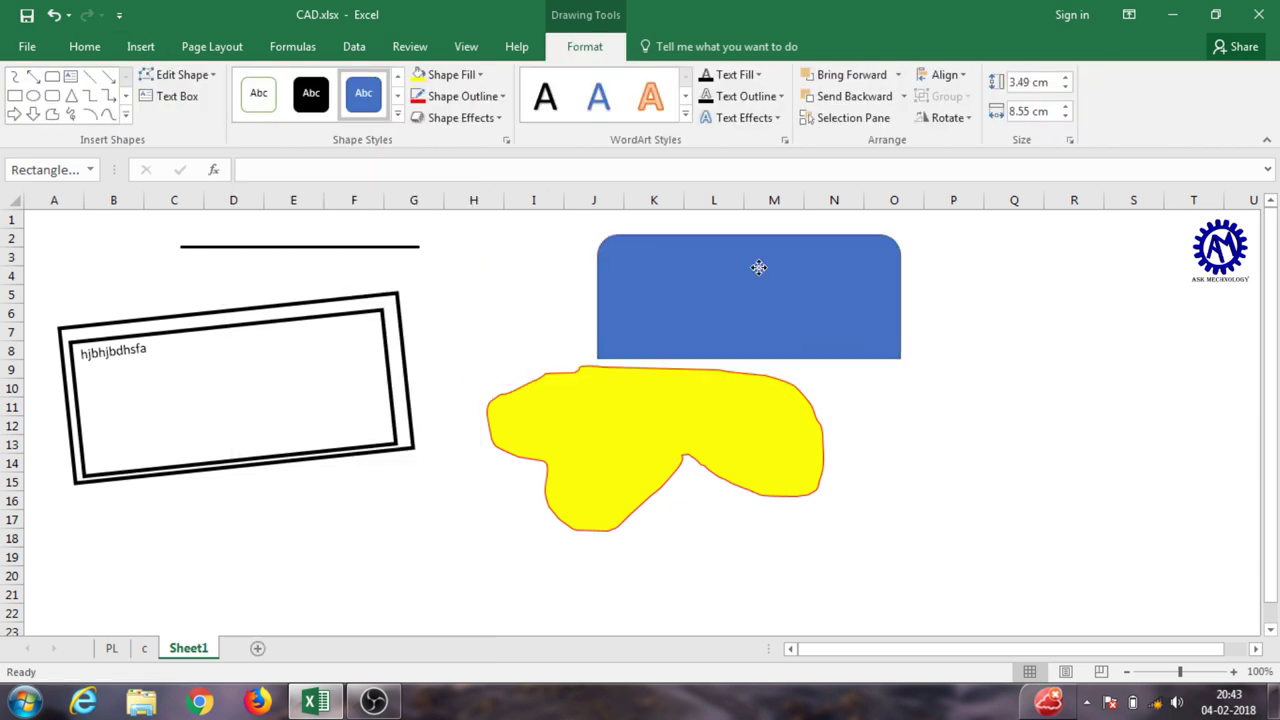
Step: Give the rounded rectangle a red outline and light blue fill, shifting it slightly left
click(472, 98)
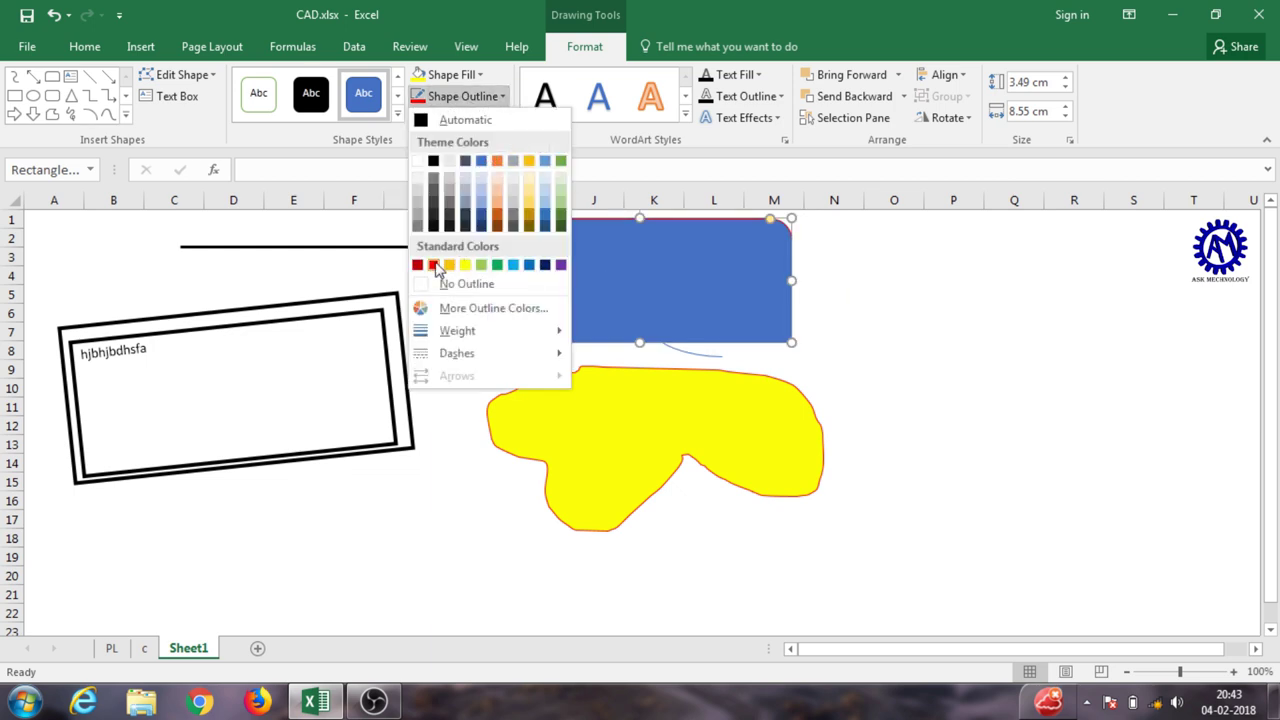
click(436, 264)
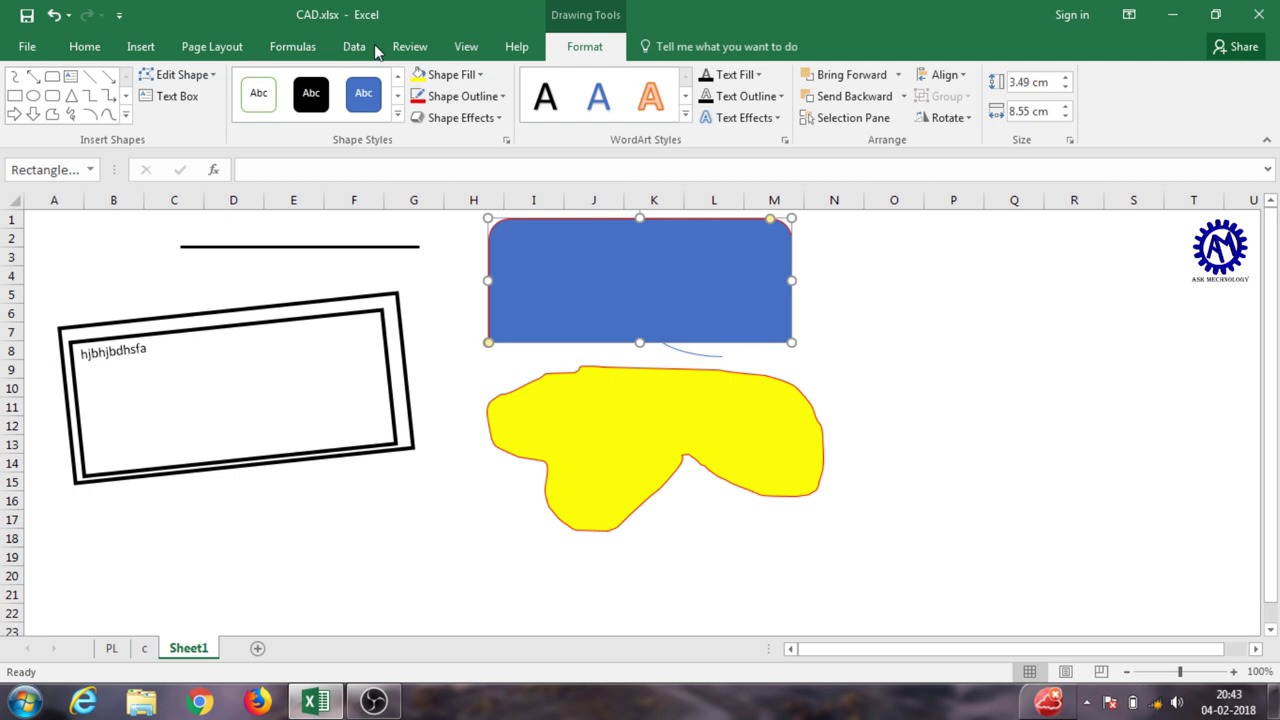
click(455, 76)
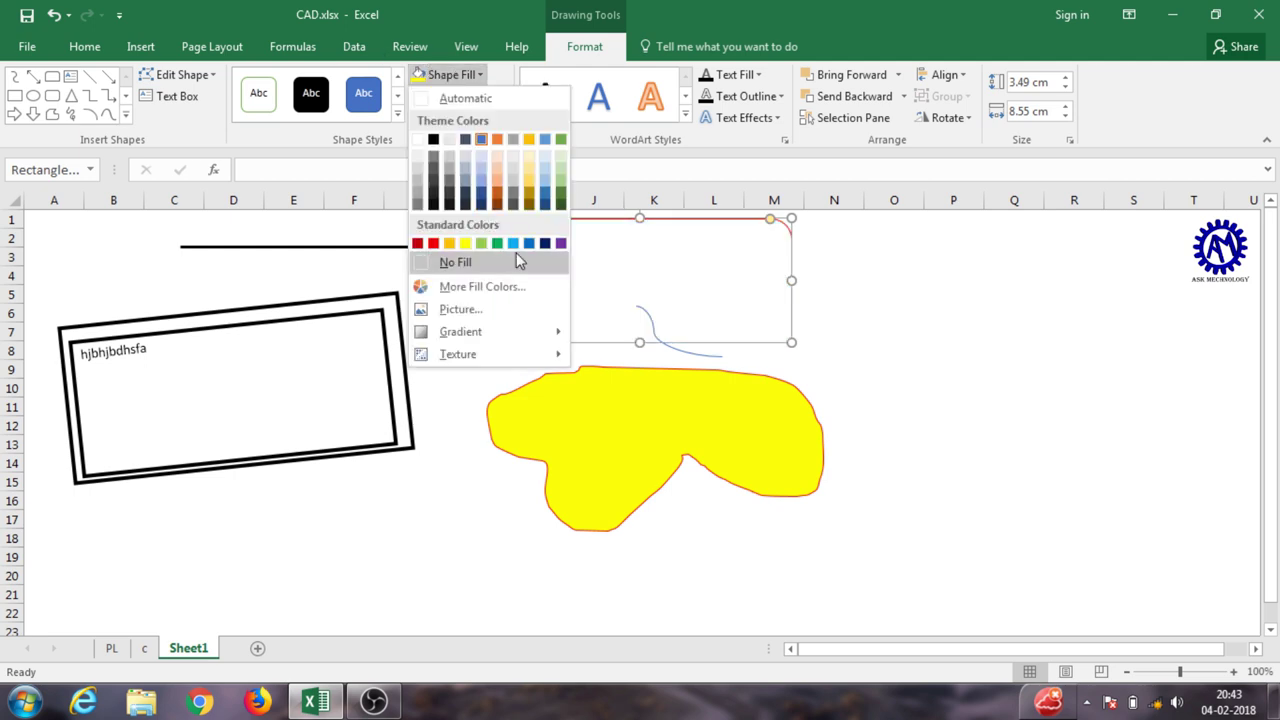
click(517, 245)
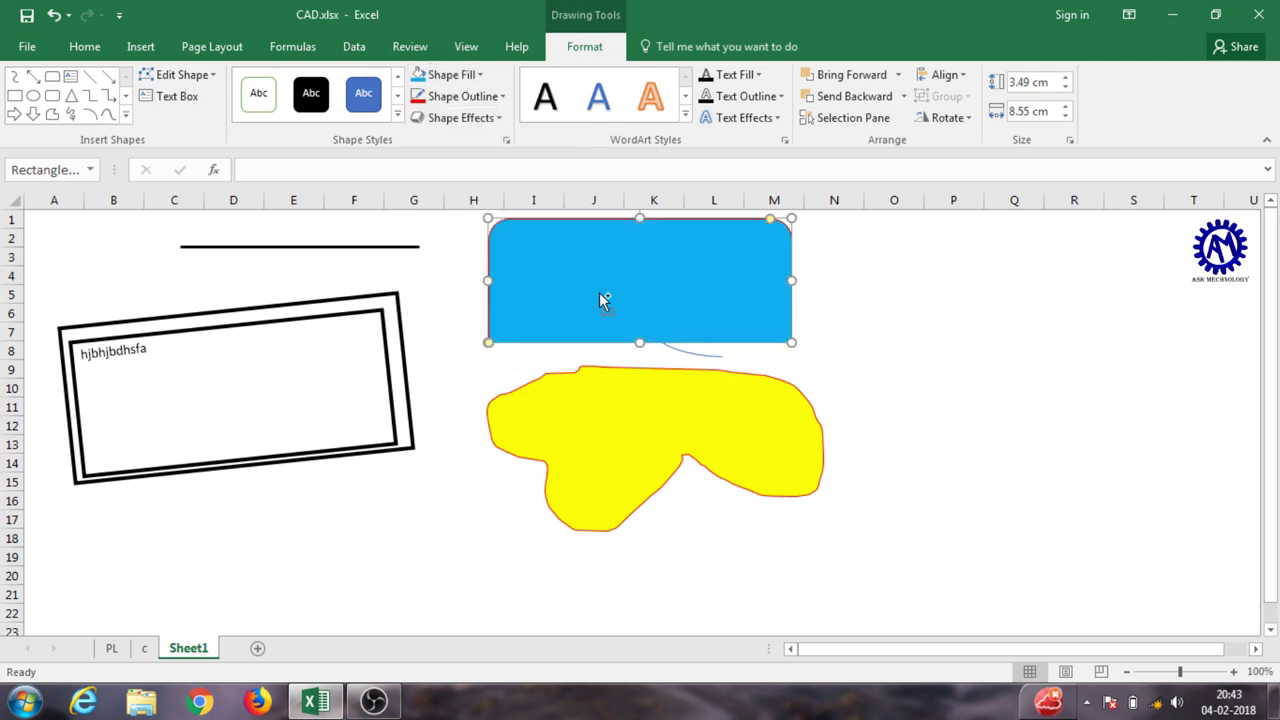
drag(632, 290, 585, 305)
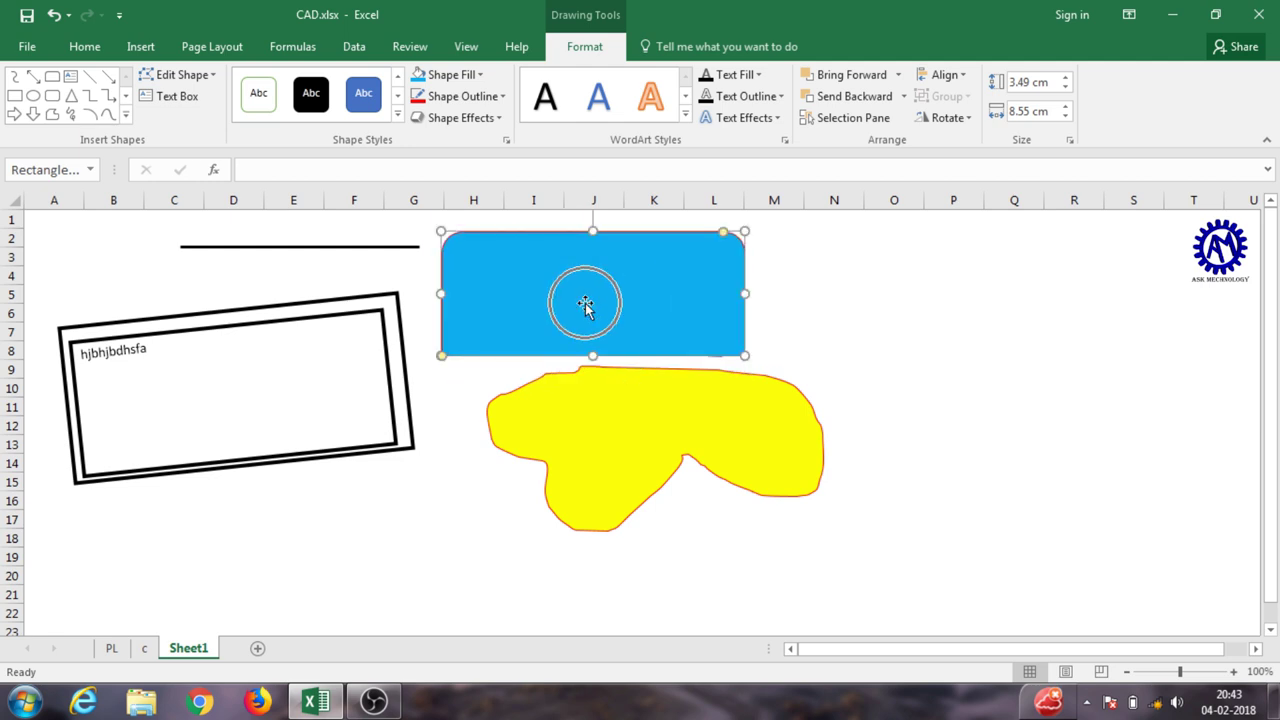
Step: Use Edit Points to notch the blue rectangle into an angular shape, then place it over the framed box
right_click(585, 305)
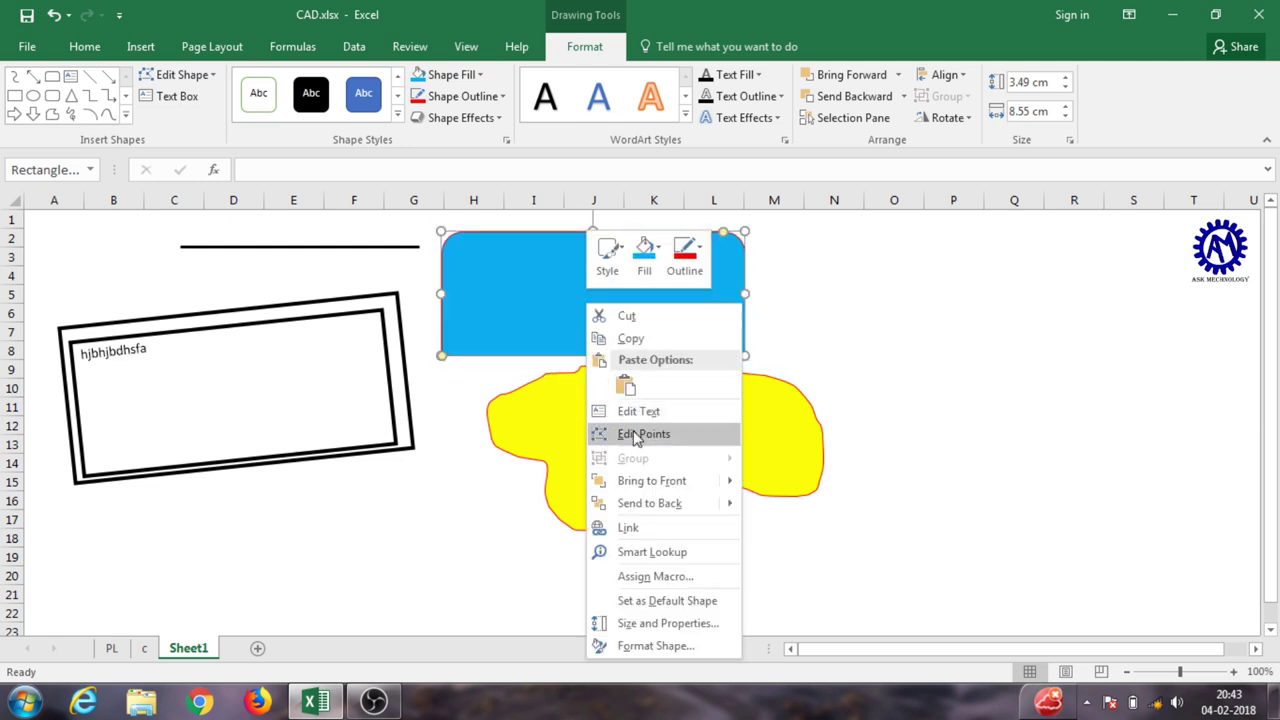
click(663, 436)
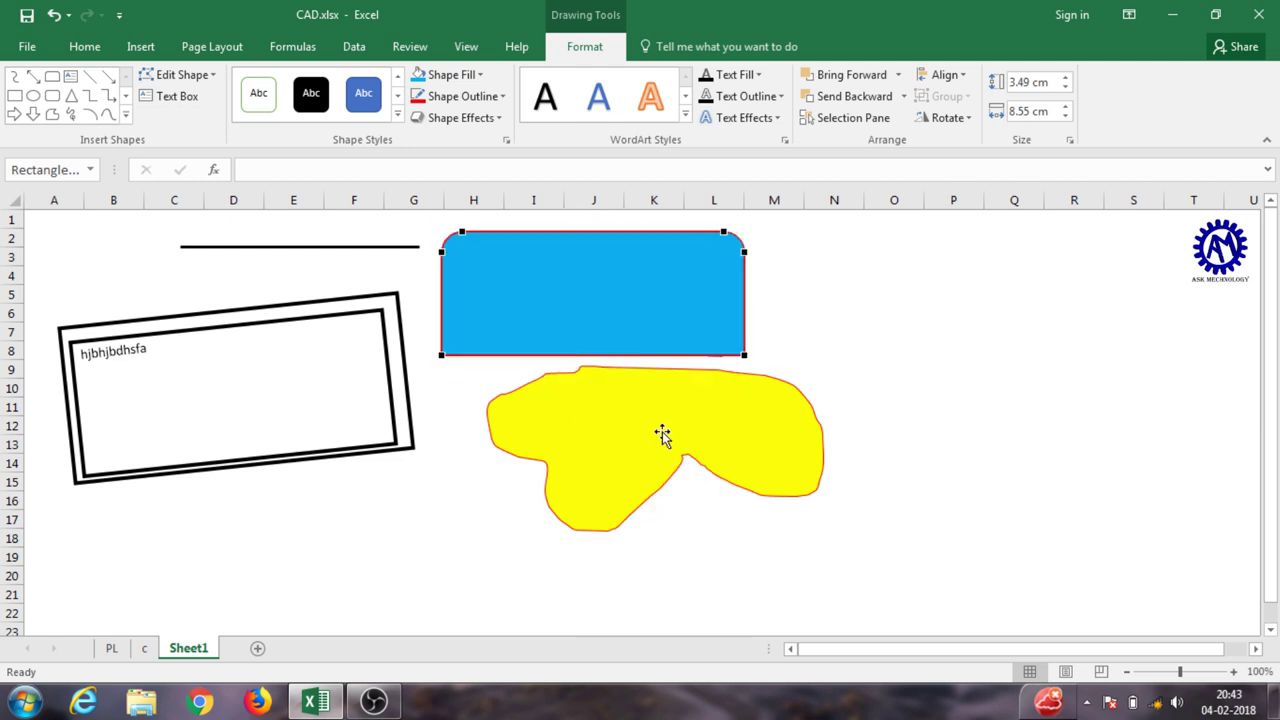
drag(741, 252, 709, 276)
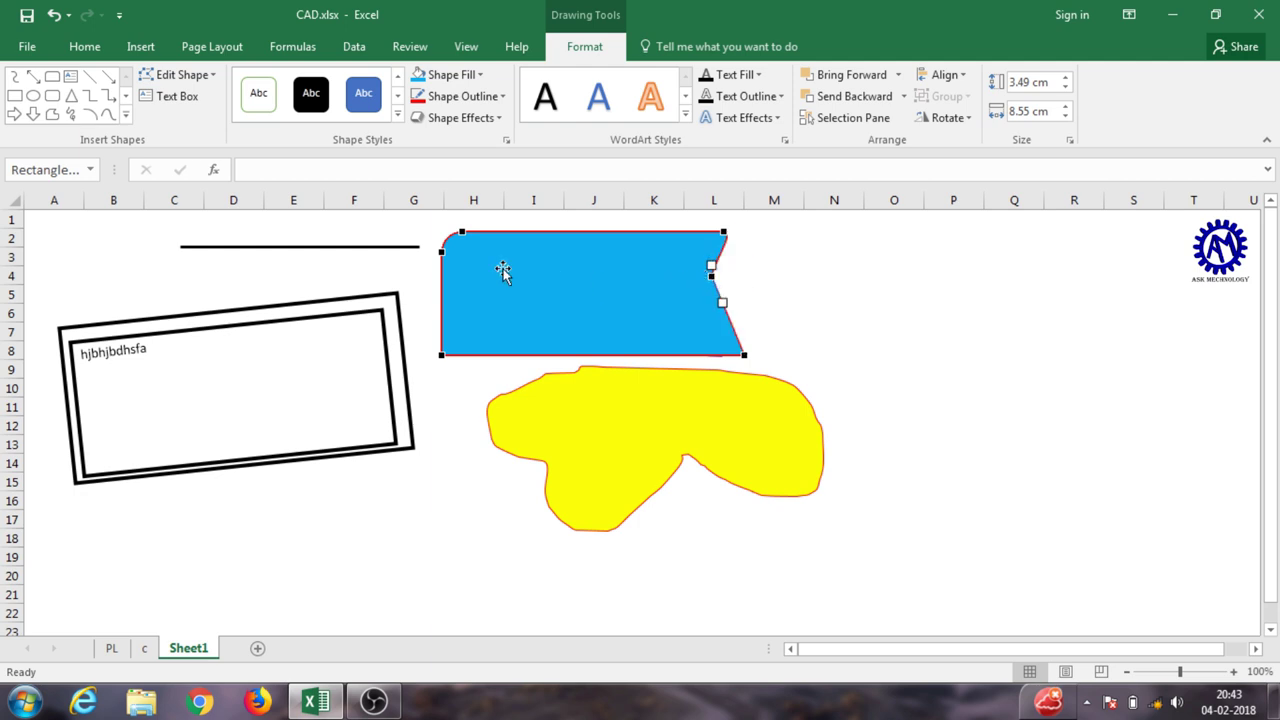
drag(461, 233, 493, 286)
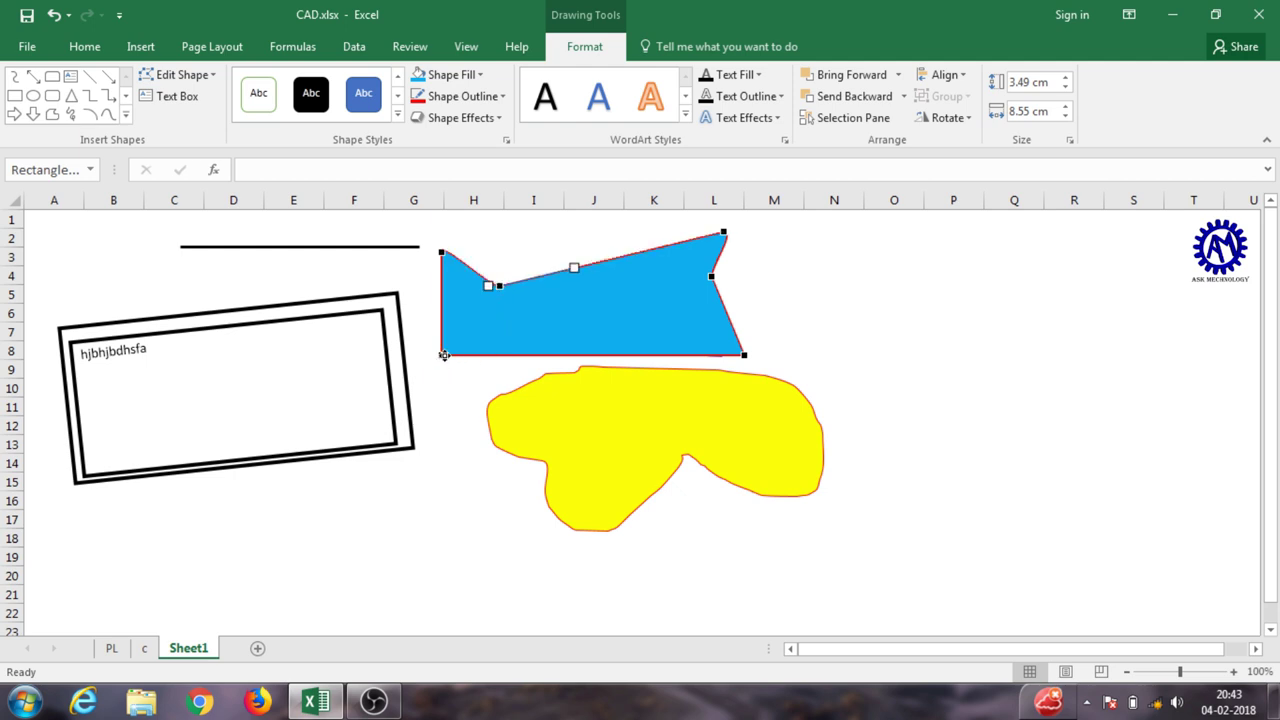
drag(442, 322, 499, 323)
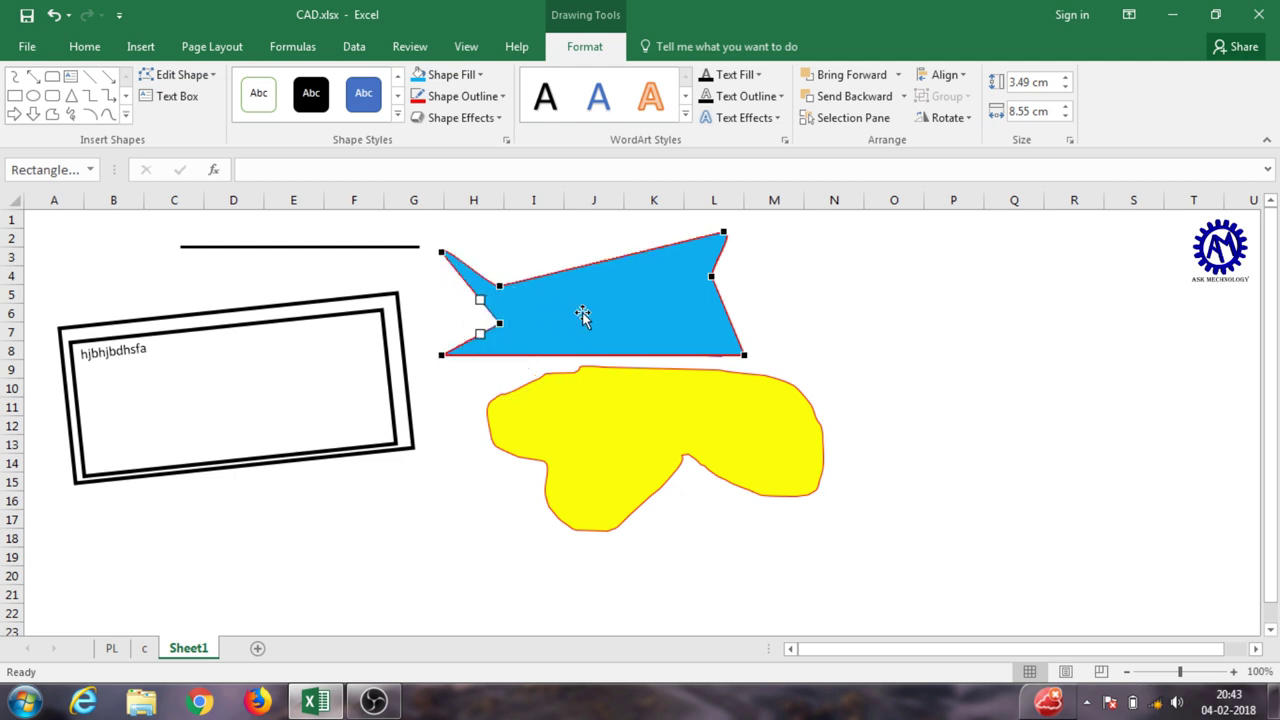
drag(582, 316, 358, 413)
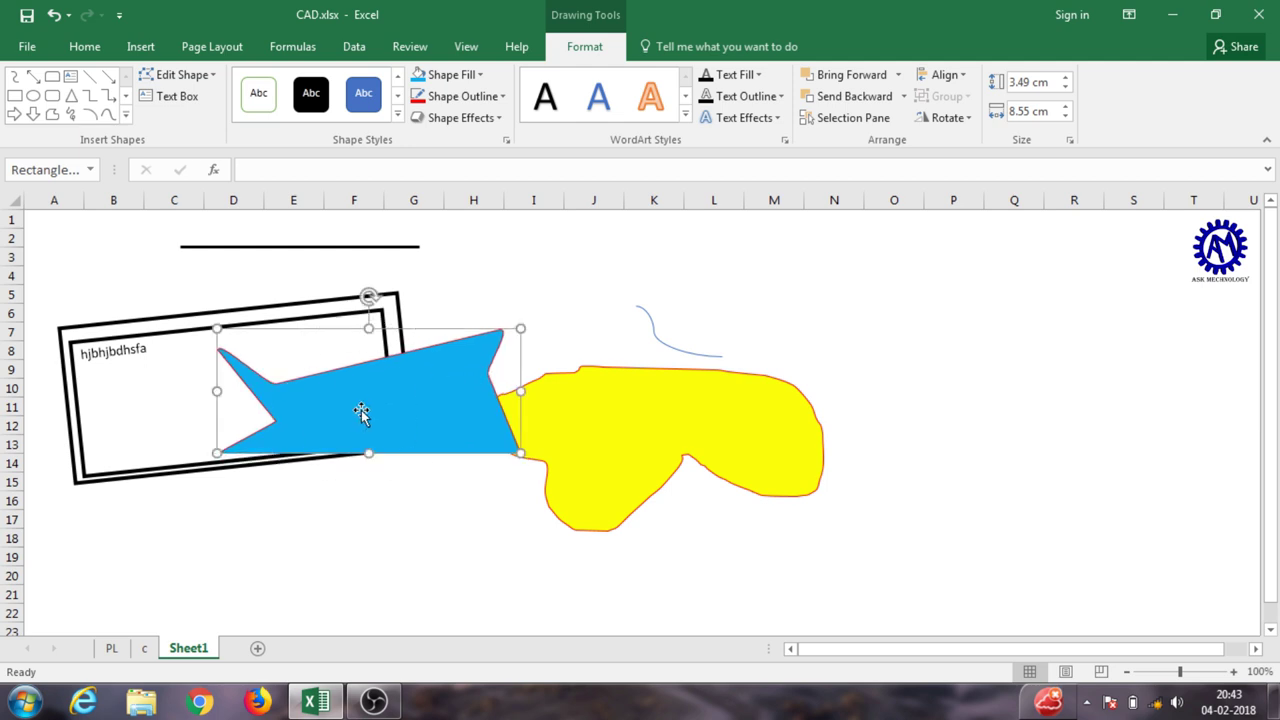
drag(383, 410, 371, 350)
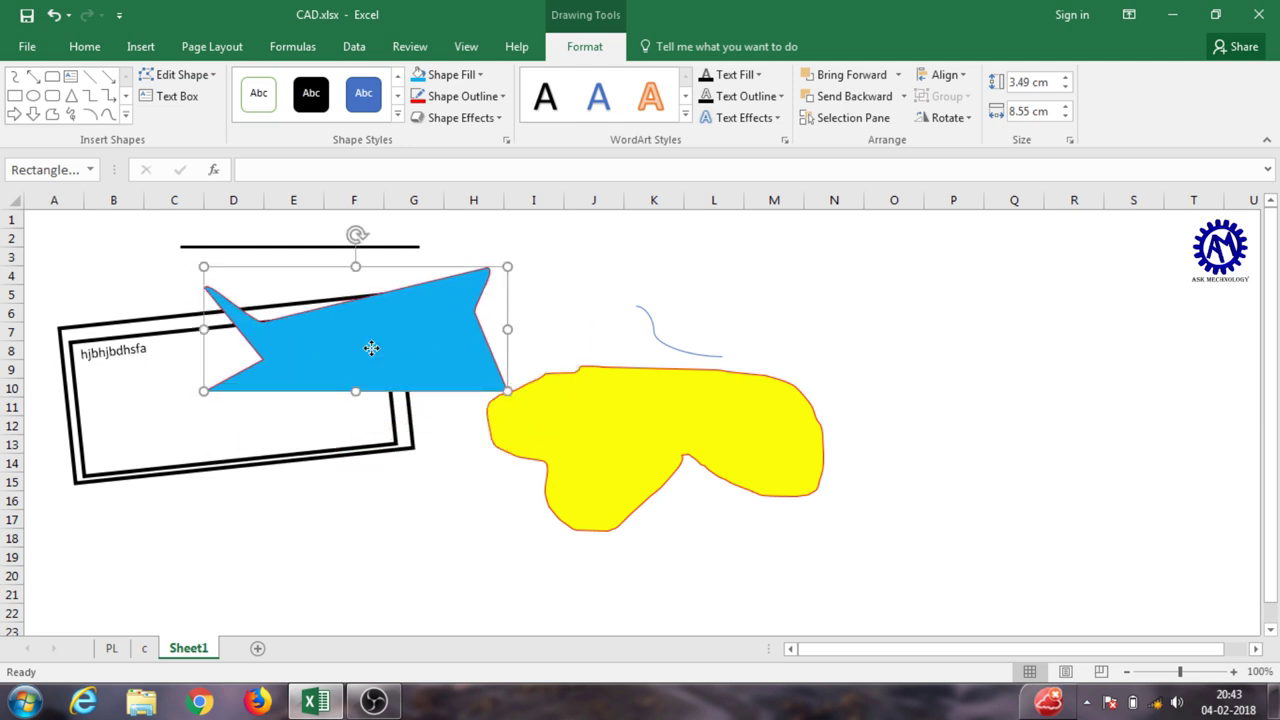
Step: Send the blue shape to back, behind the black frame
right_click(371, 348)
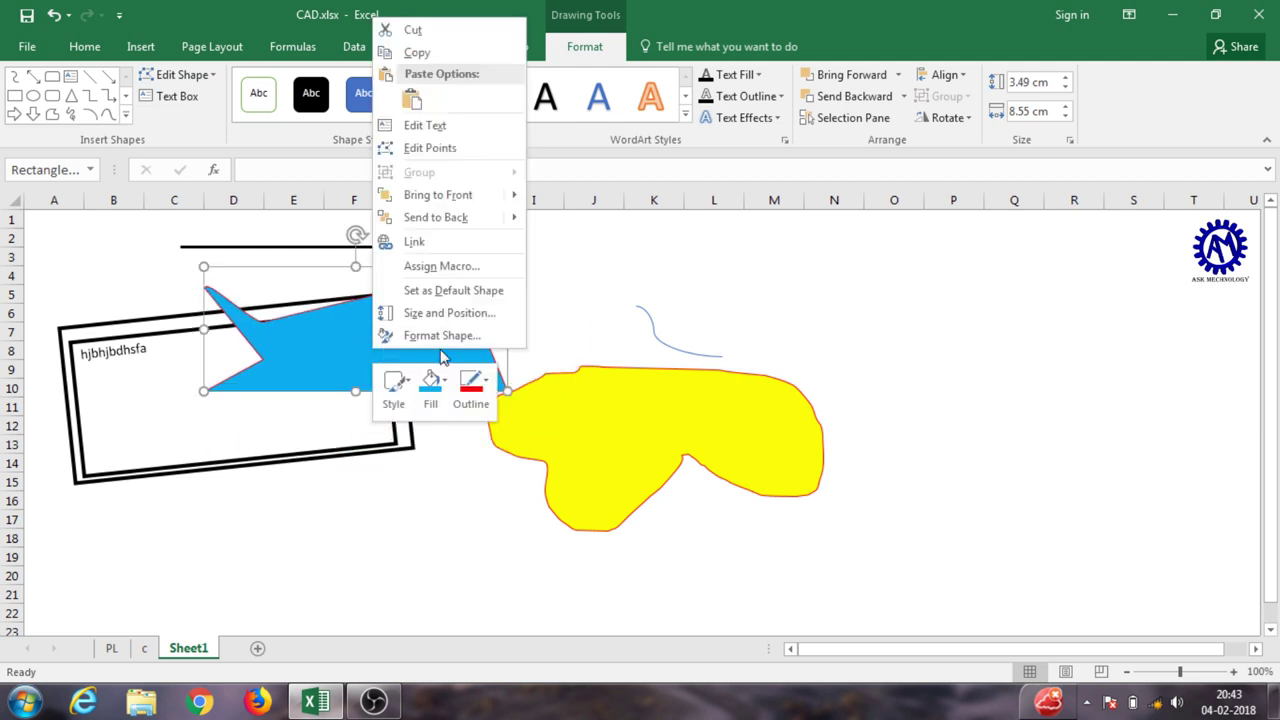
click(461, 218)
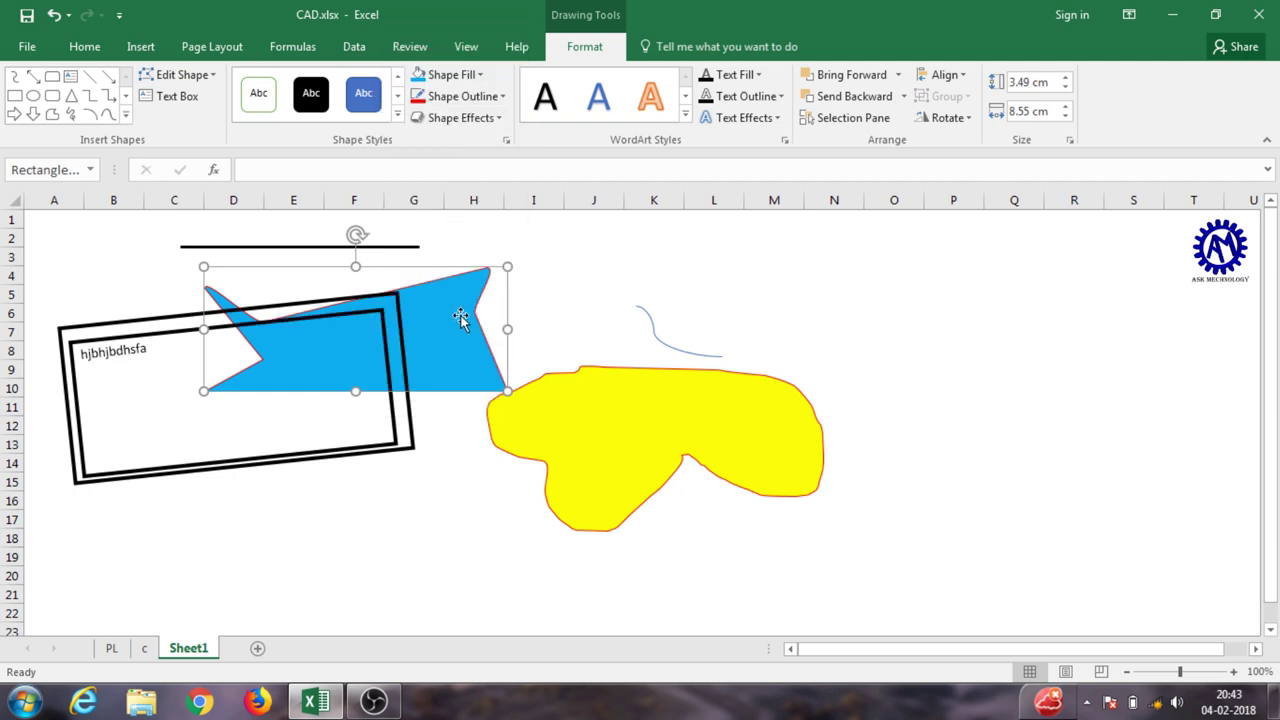
drag(460, 317, 303, 384)
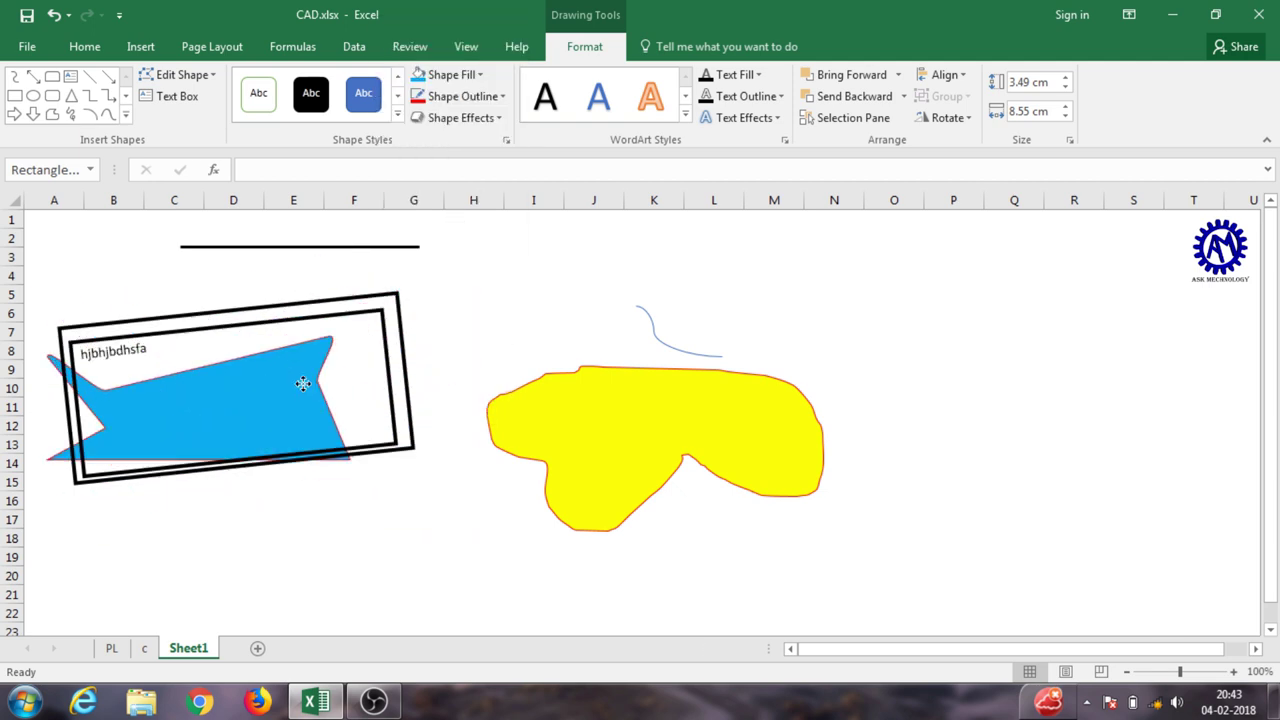
drag(303, 384, 325, 437)
key(Escape)
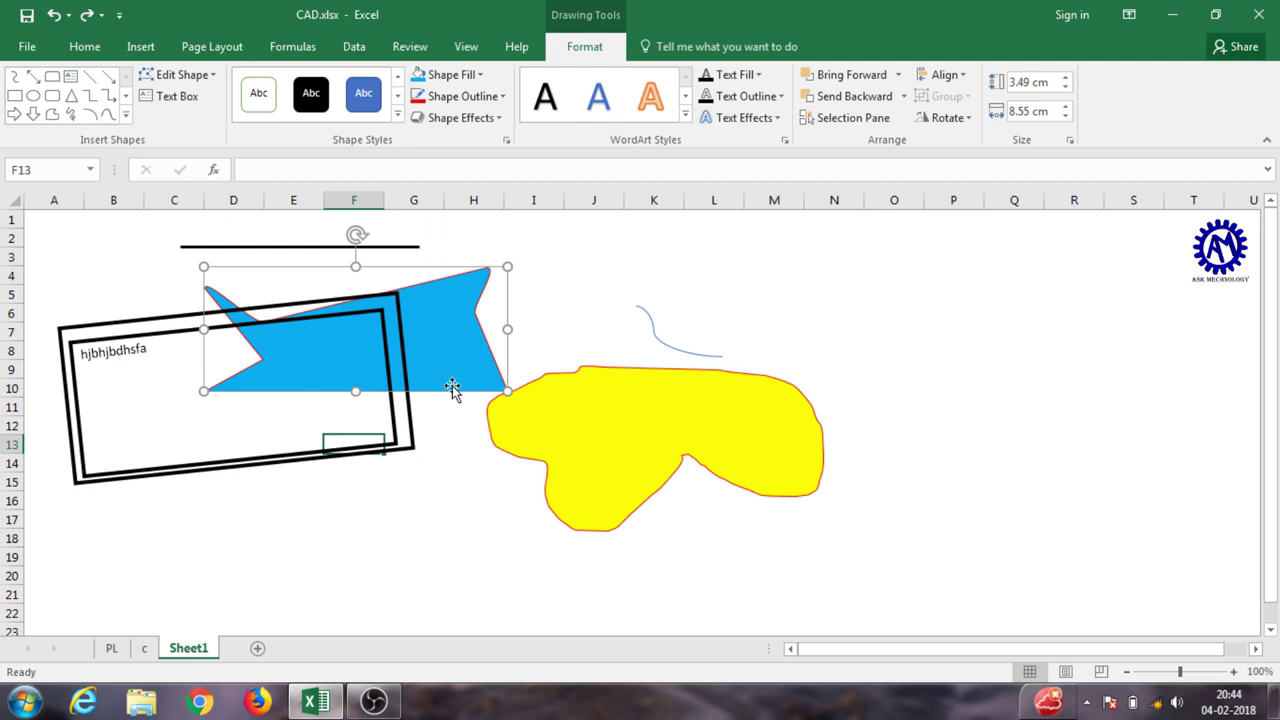
click(458, 376)
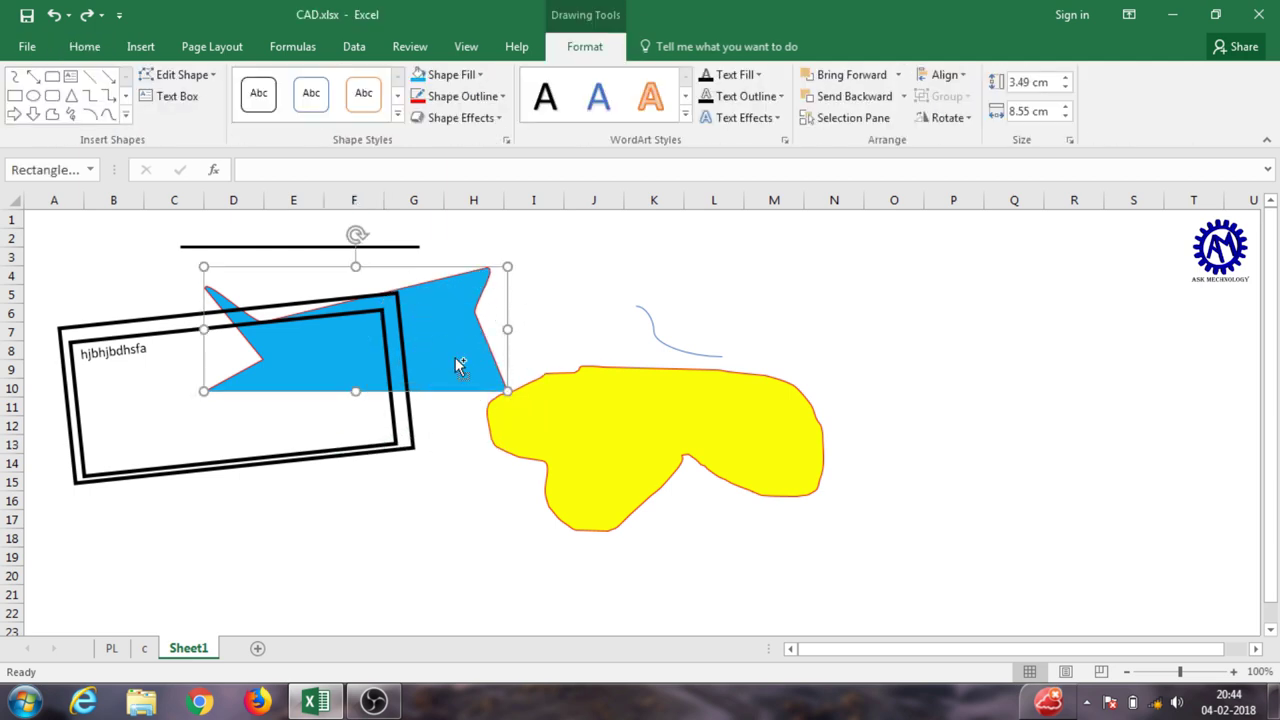
Step: Duplicate the blue shape, placing copies over the yellow blob and toward the upper right
key(ctrl+d)
drag(443, 360, 484, 450)
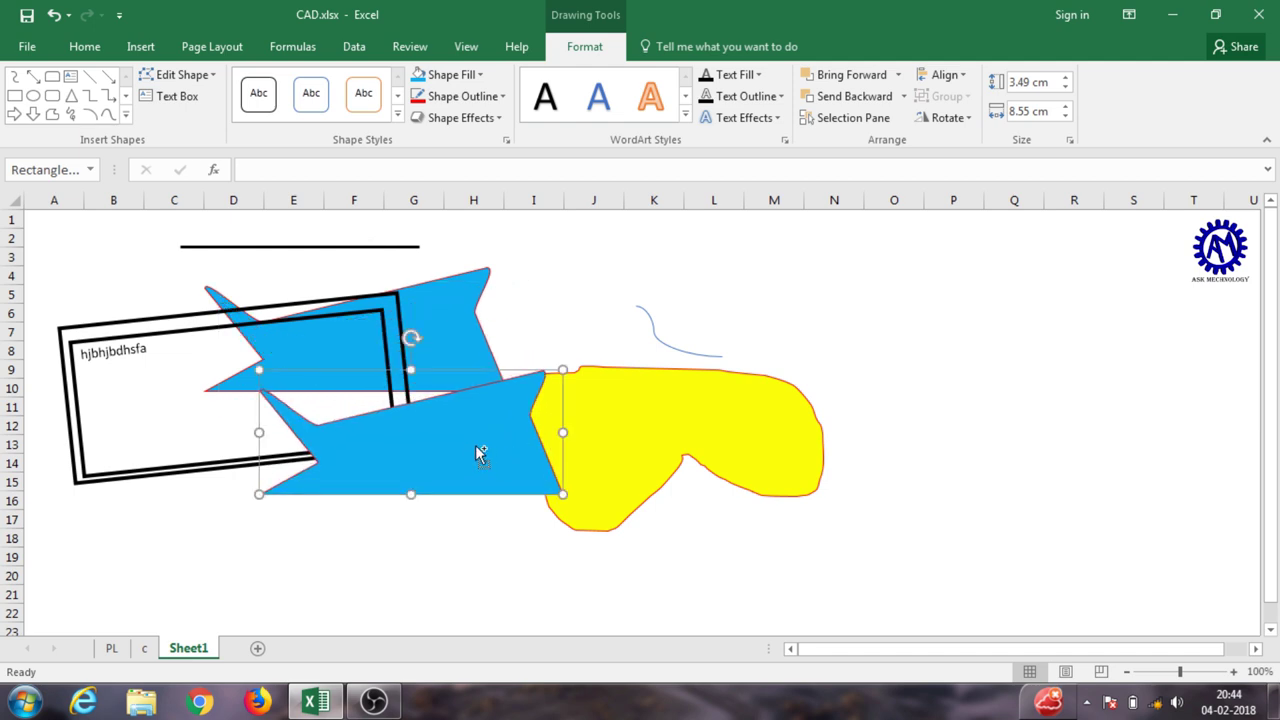
drag(476, 445, 937, 311)
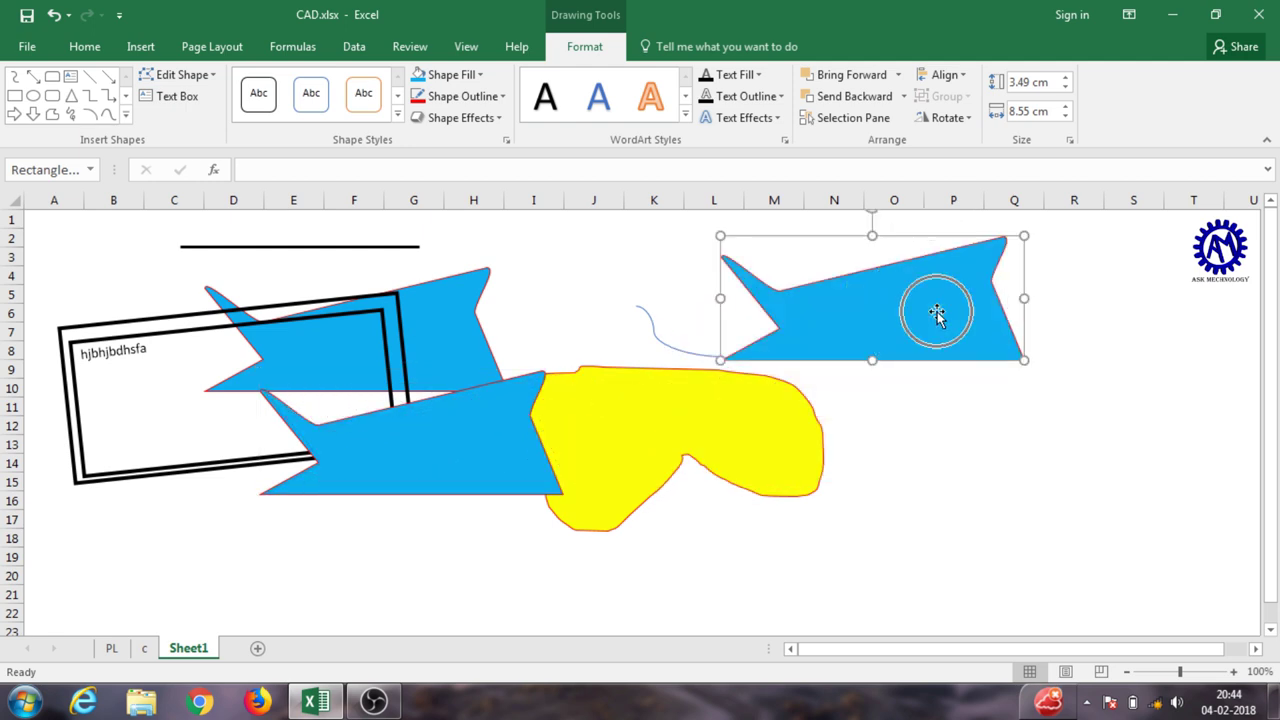
drag(926, 307, 754, 327)
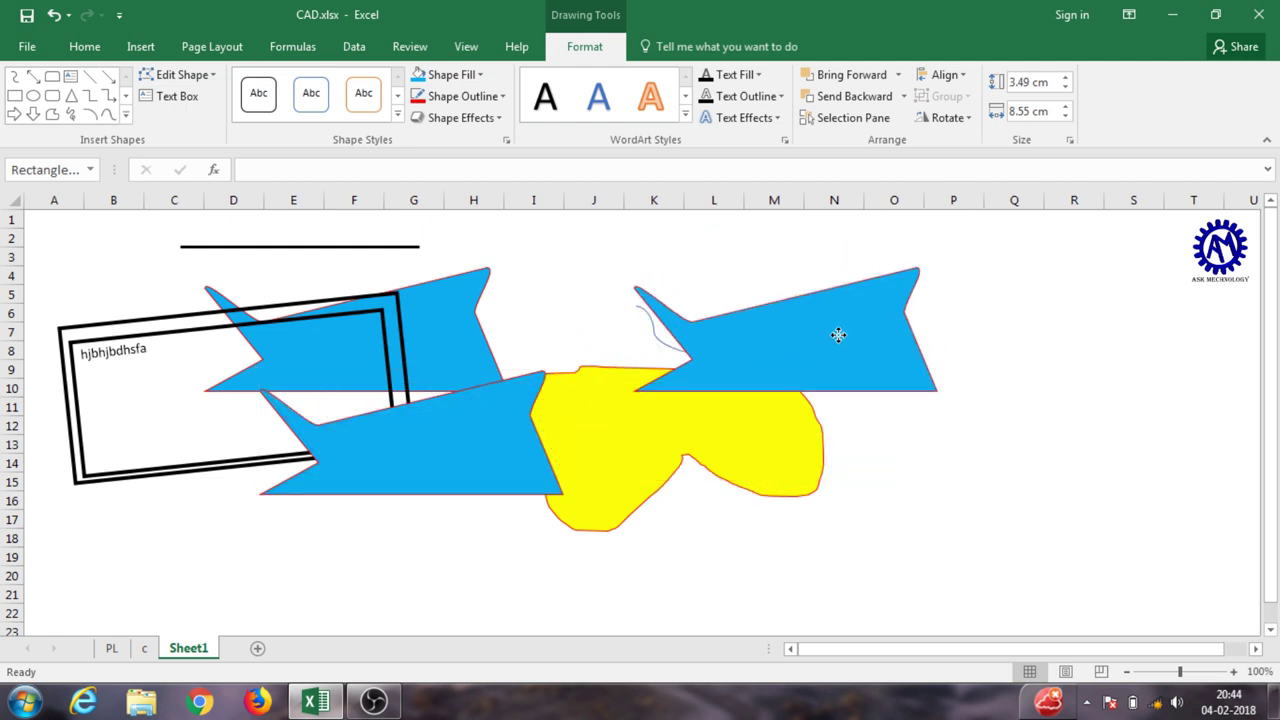
click(113, 276)
click(85, 46)
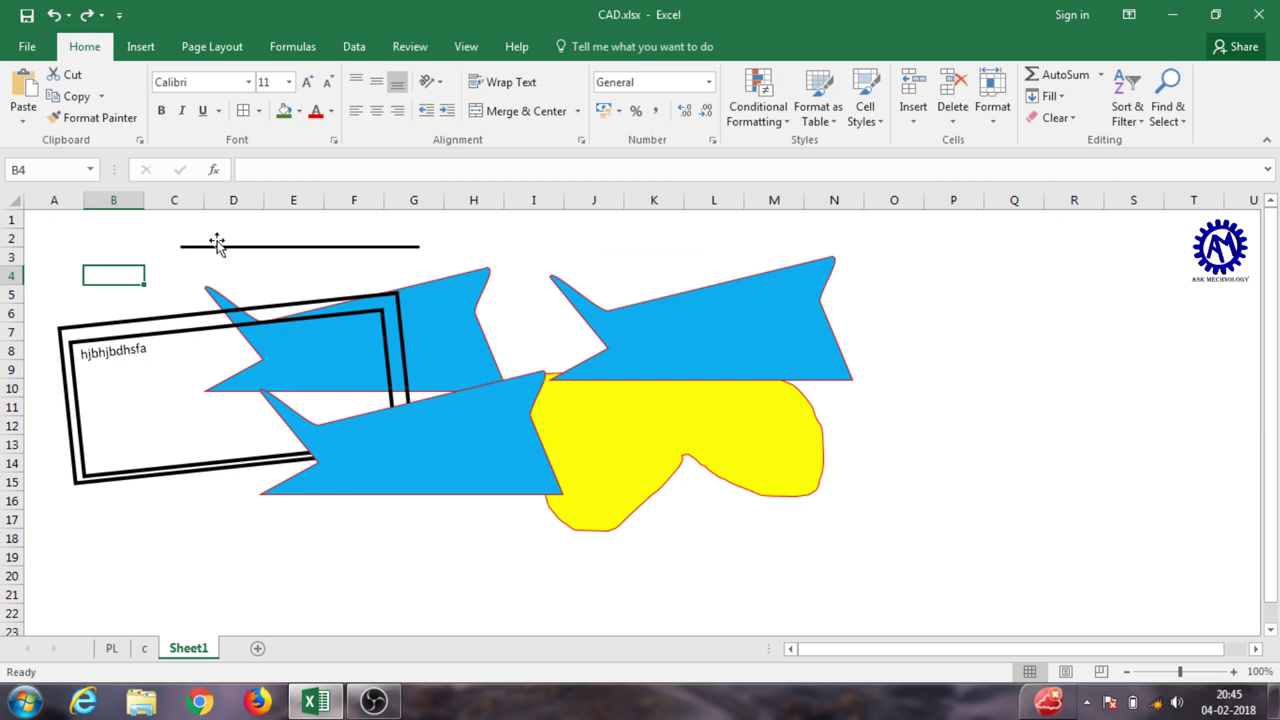
Step: Draw a 9.68 × 4.26 cm S-shaped curve down the right side near columns O–Q
click(214, 284)
click(161, 269)
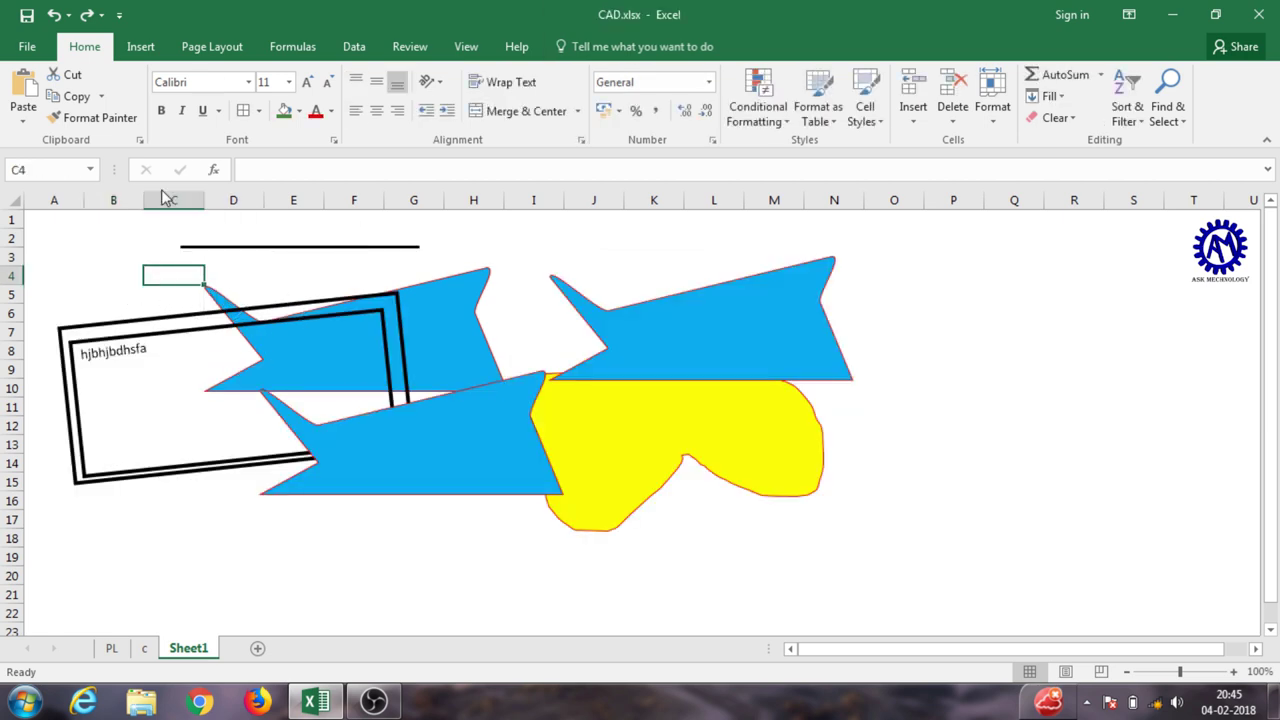
click(146, 55)
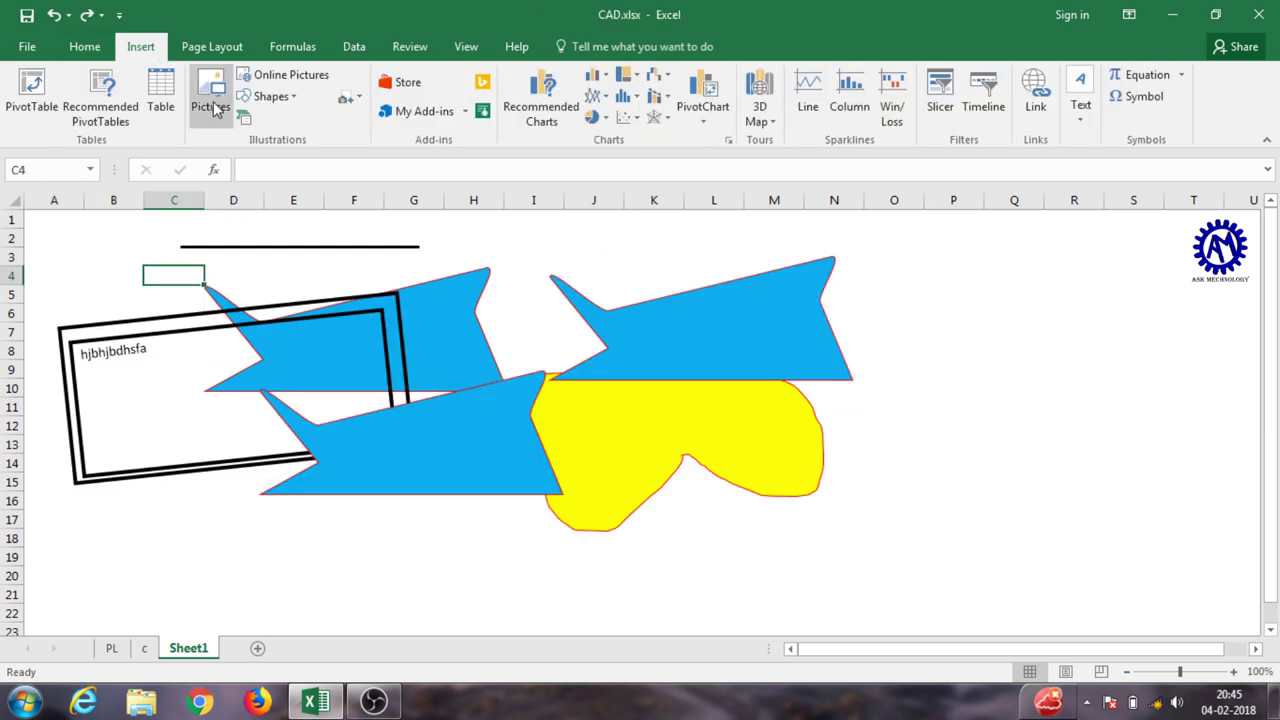
click(271, 96)
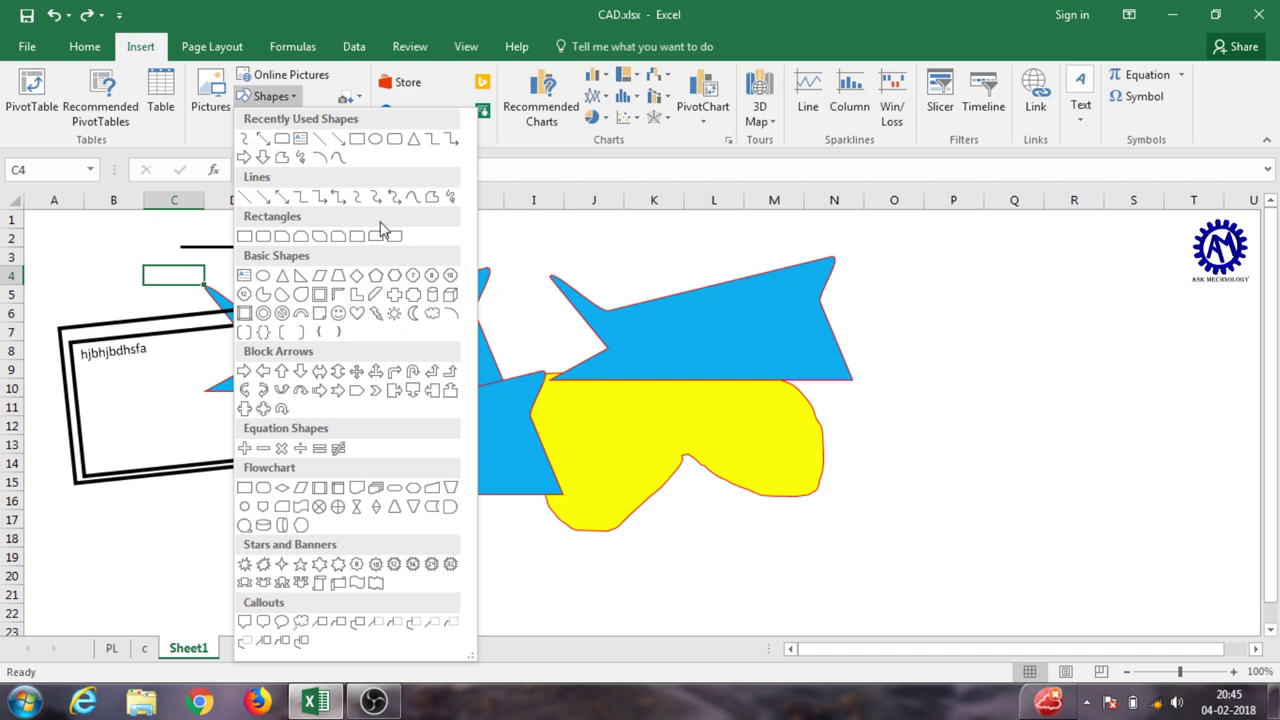
click(411, 199)
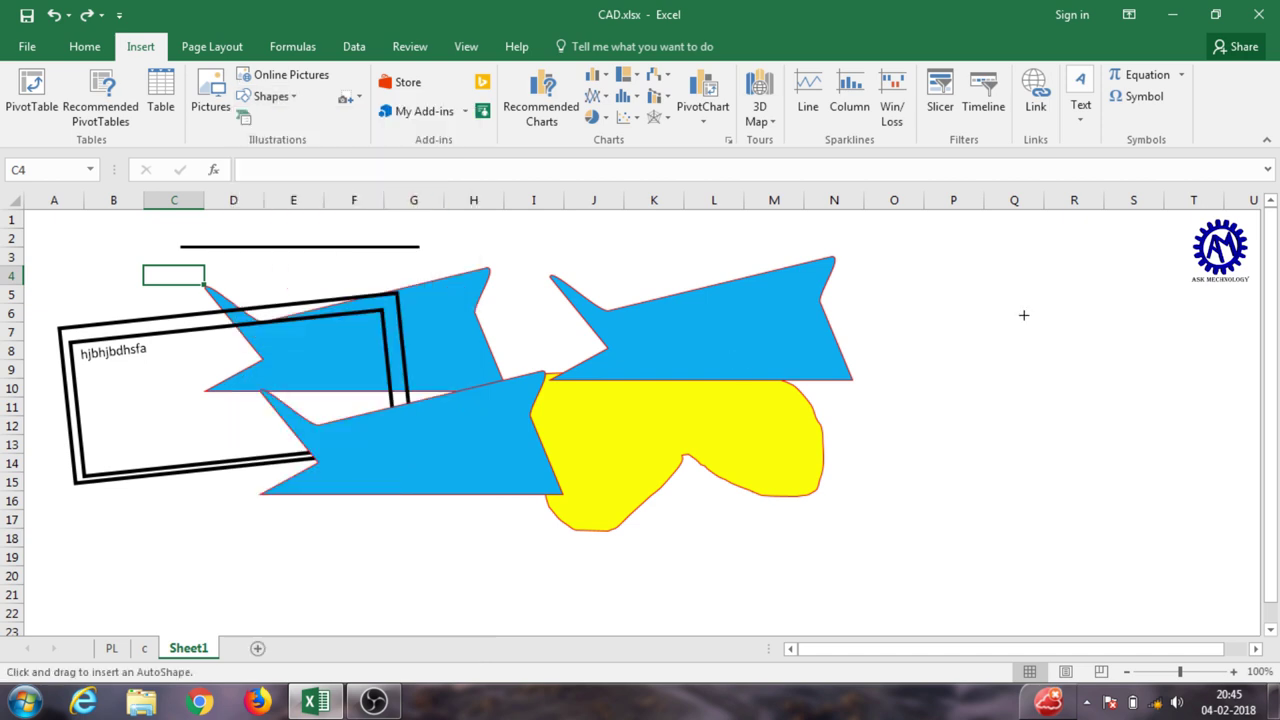
mouse_move(1014, 282)
mouse_down()
mouse_move(930, 407)
mouse_move(1081, 616)
mouse_move(1166, 376)
mouse_up()
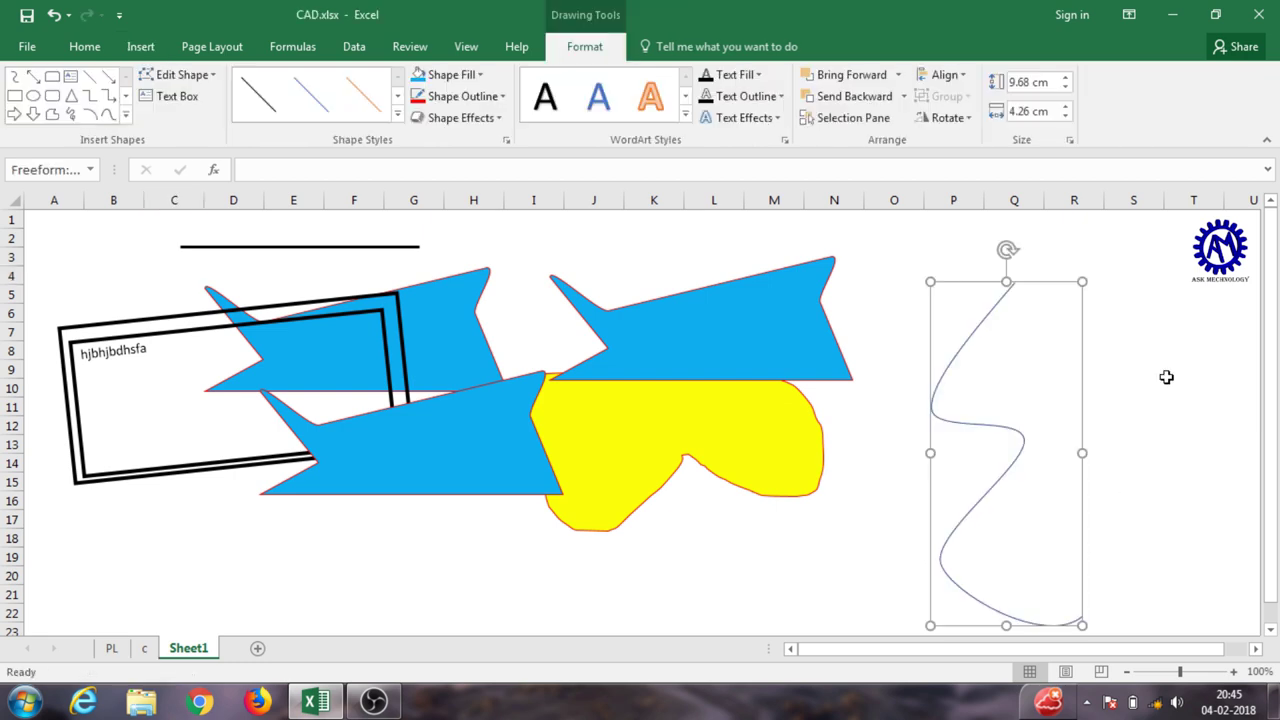
drag(1024, 440, 999, 372)
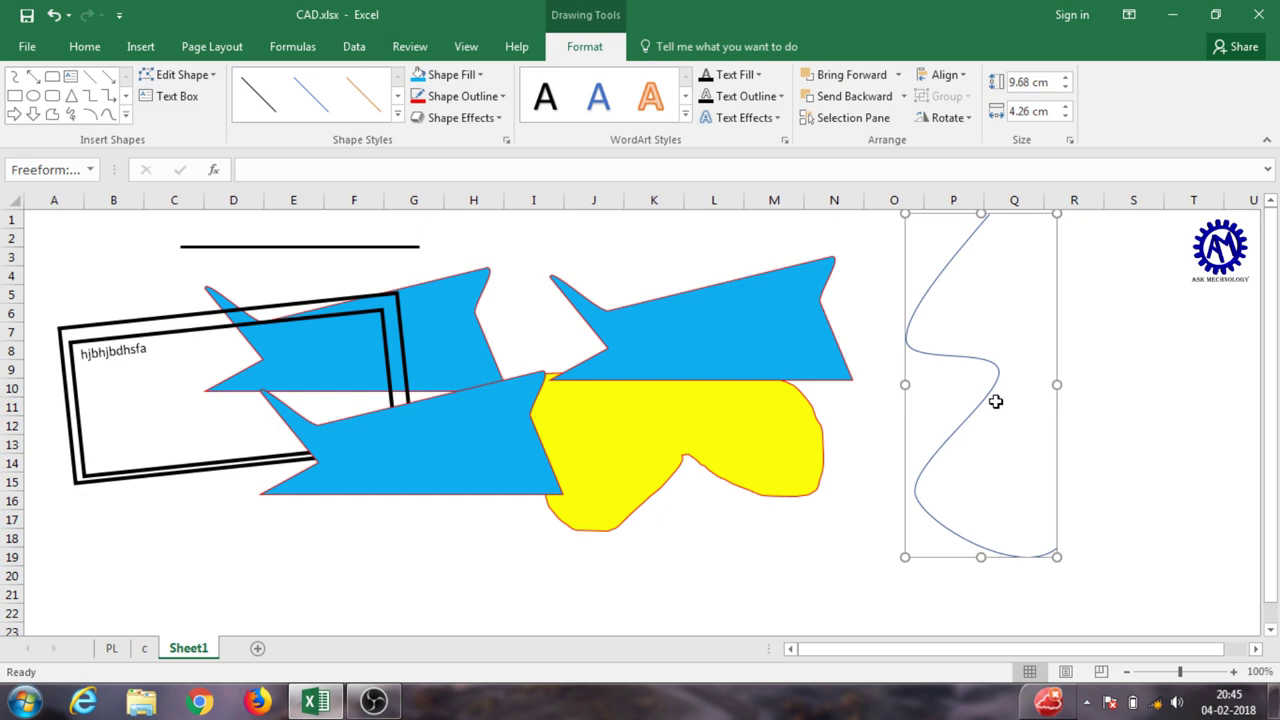
drag(979, 404, 961, 436)
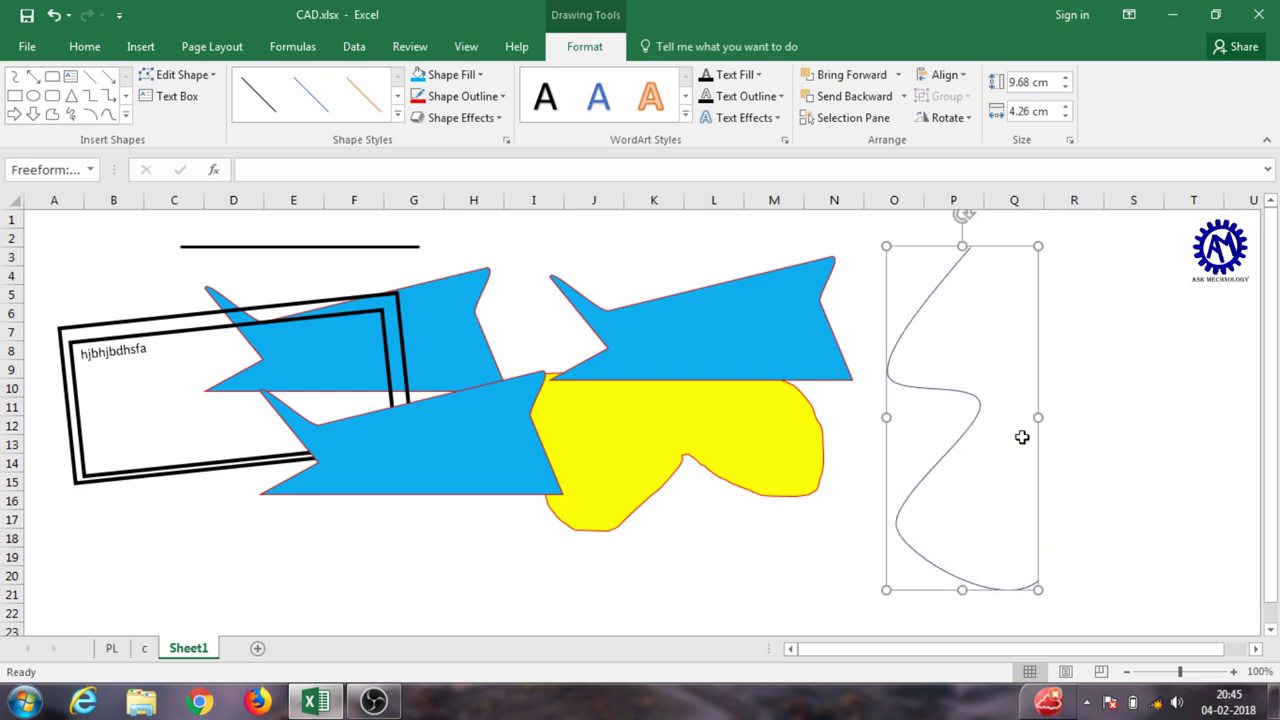
click(1100, 438)
click(176, 291)
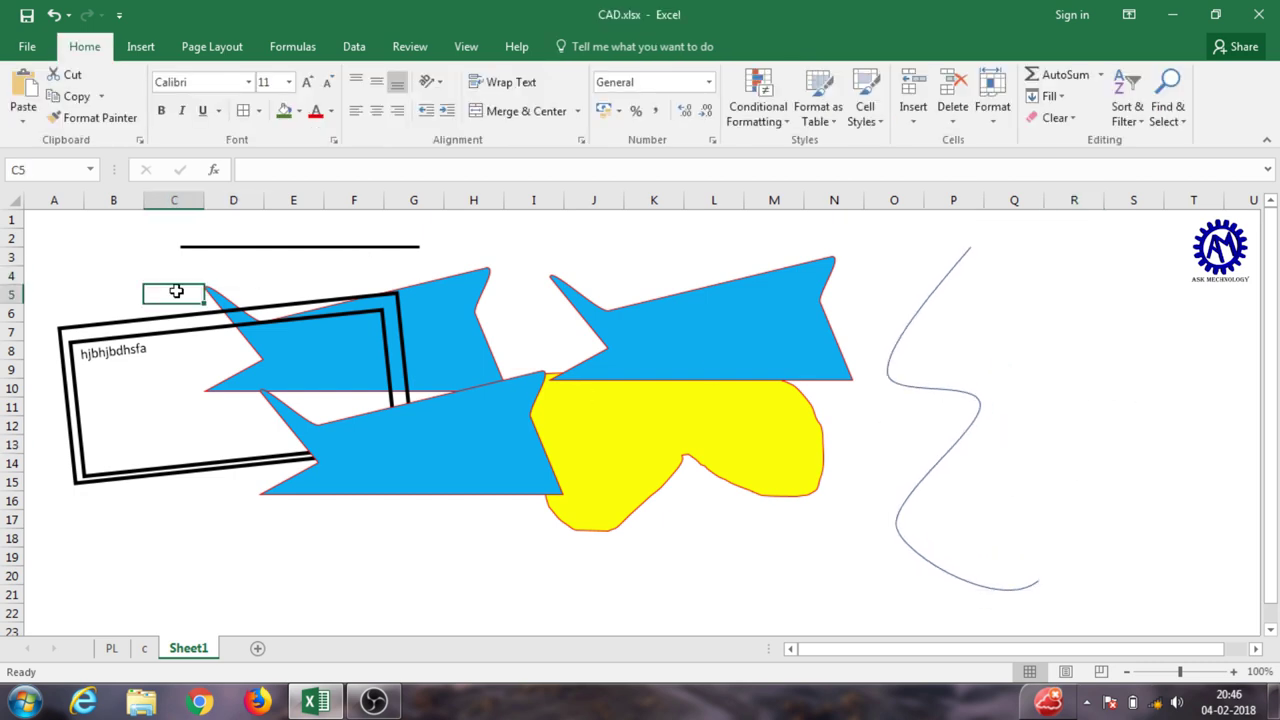
click(141, 47)
Step: Draw an arc below the framed text box and stretch it into a near-full circle
click(276, 100)
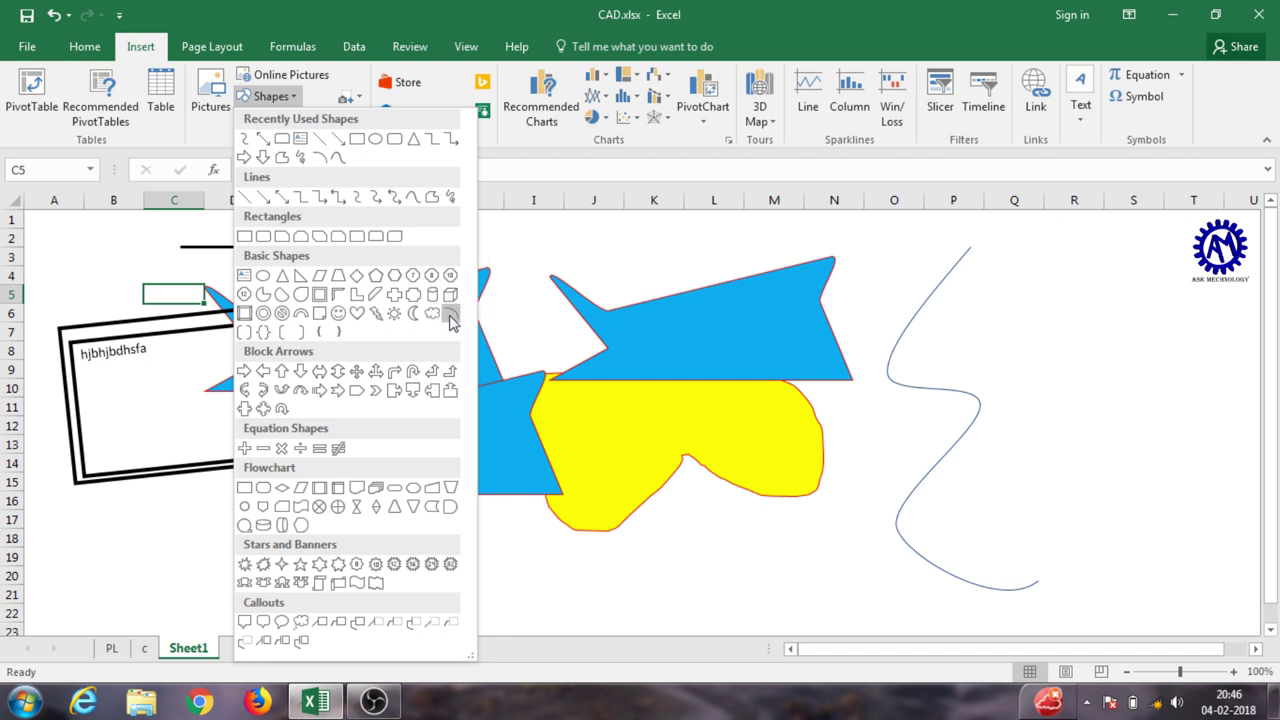
click(451, 316)
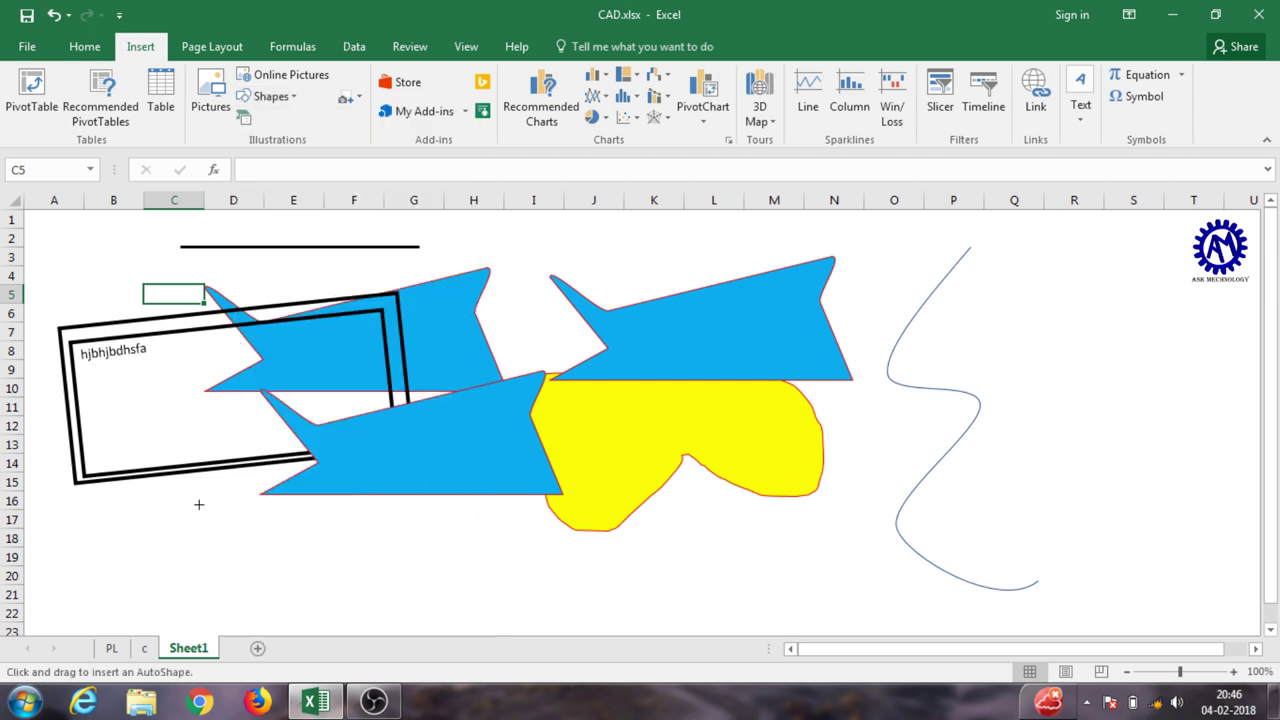
drag(254, 527, 292, 567)
drag(292, 582, 280, 591)
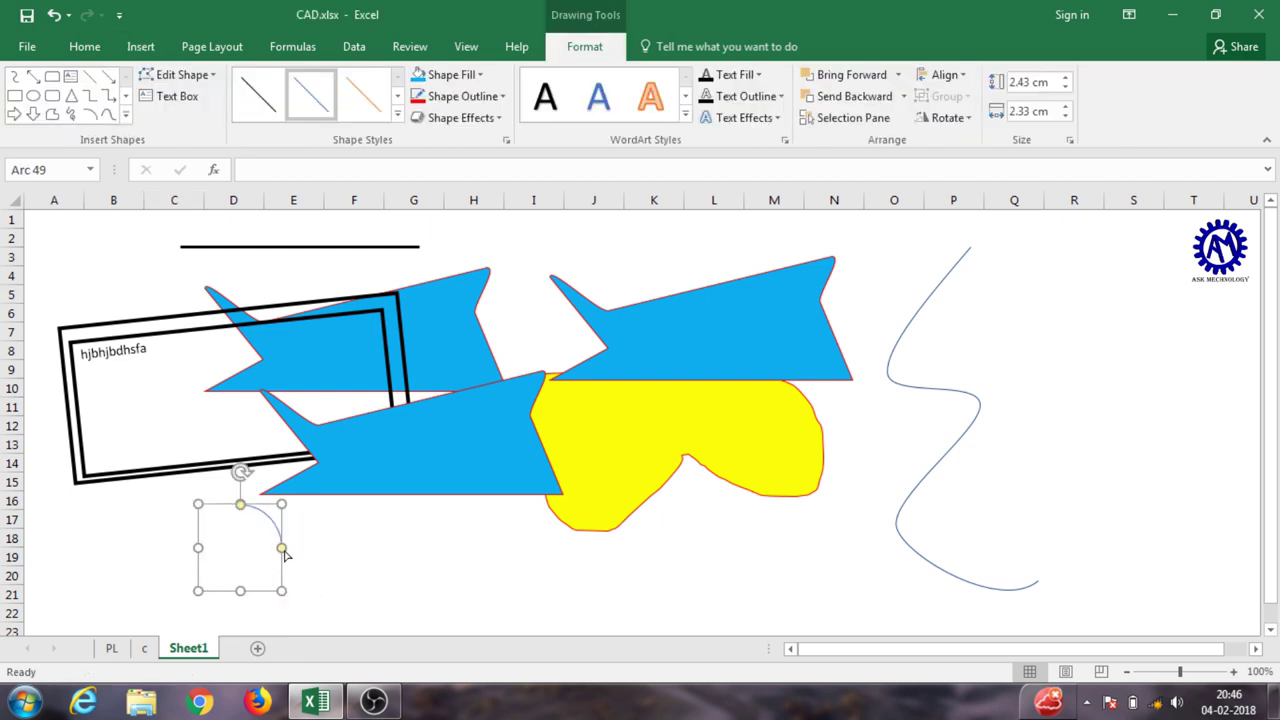
drag(284, 550, 279, 571)
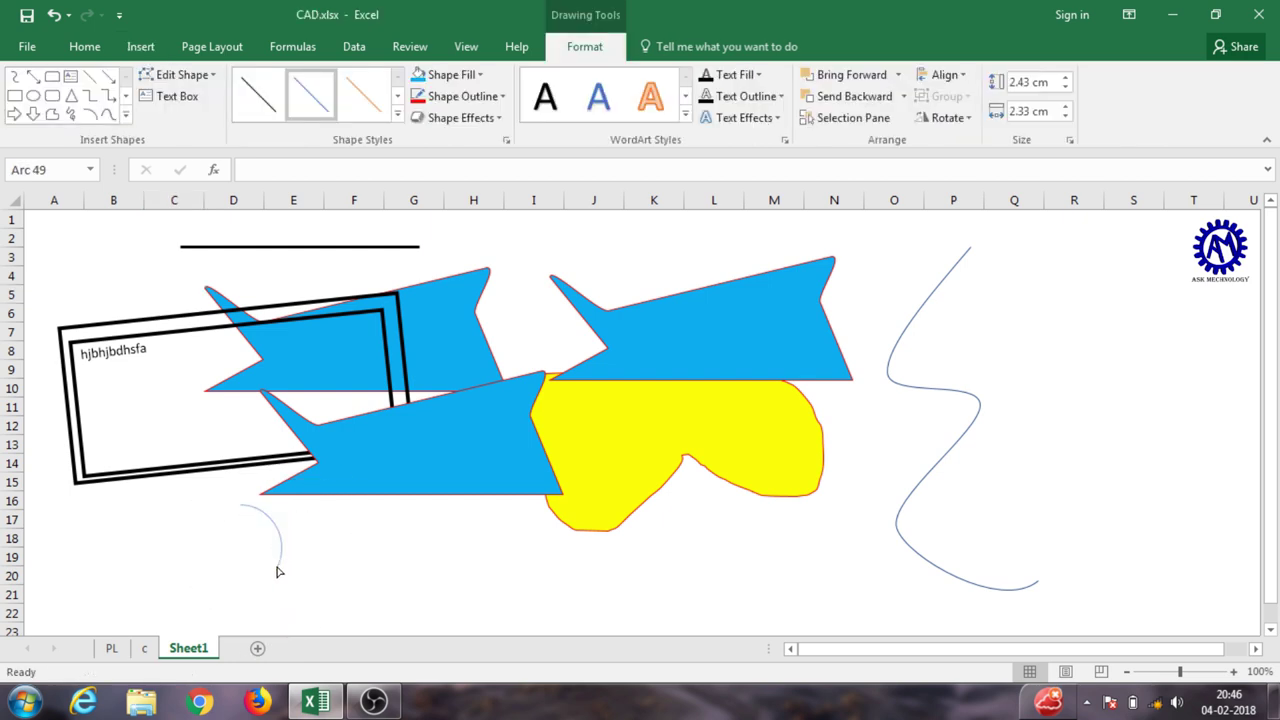
drag(260, 582, 260, 583)
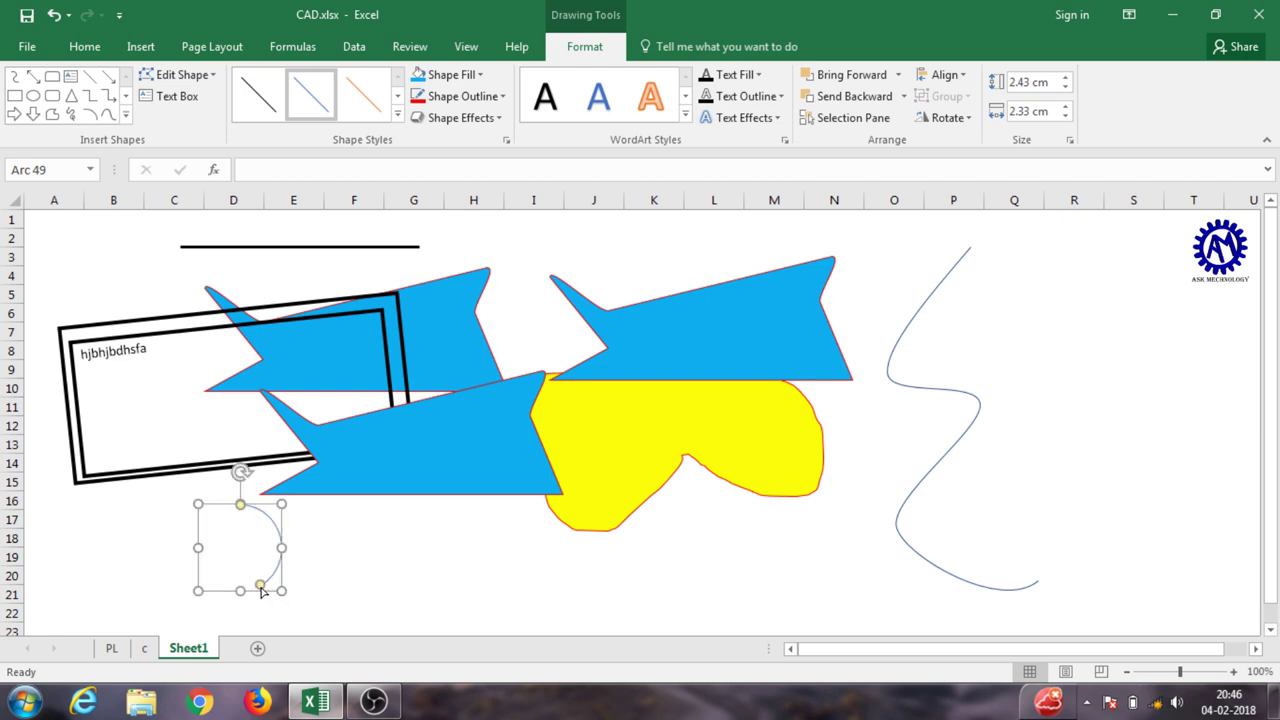
drag(260, 587, 212, 585)
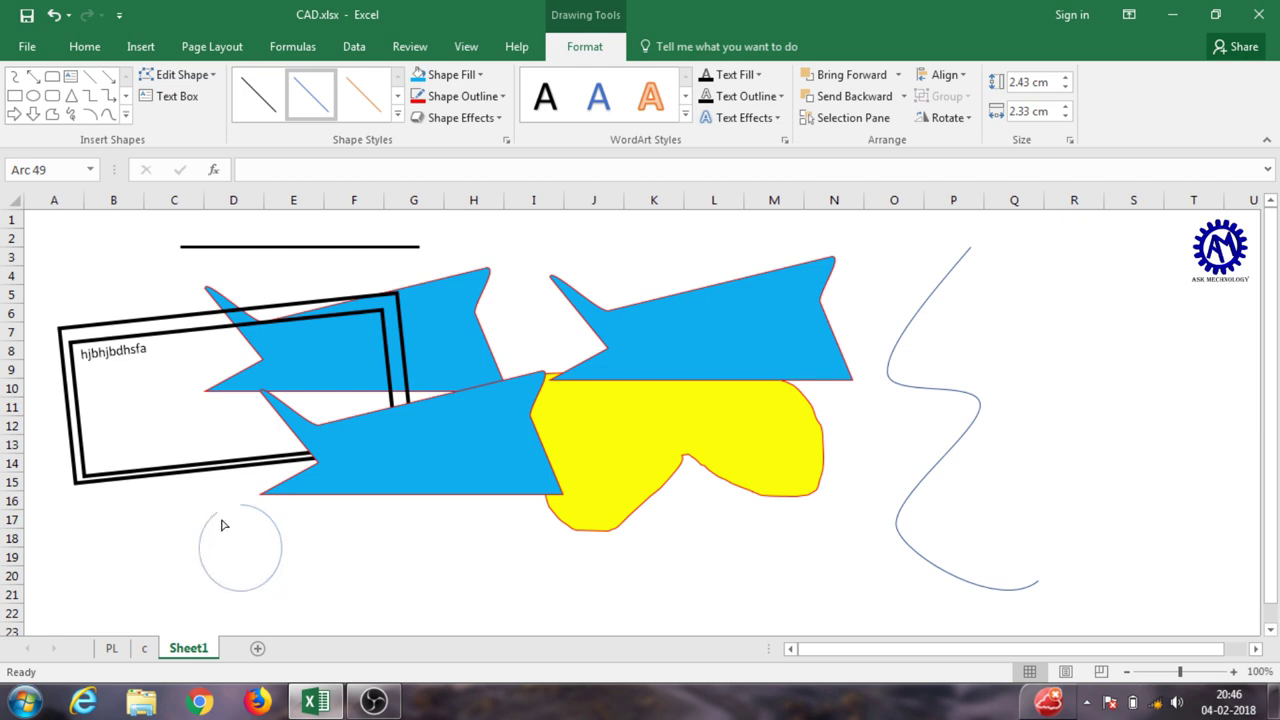
drag(222, 520, 218, 512)
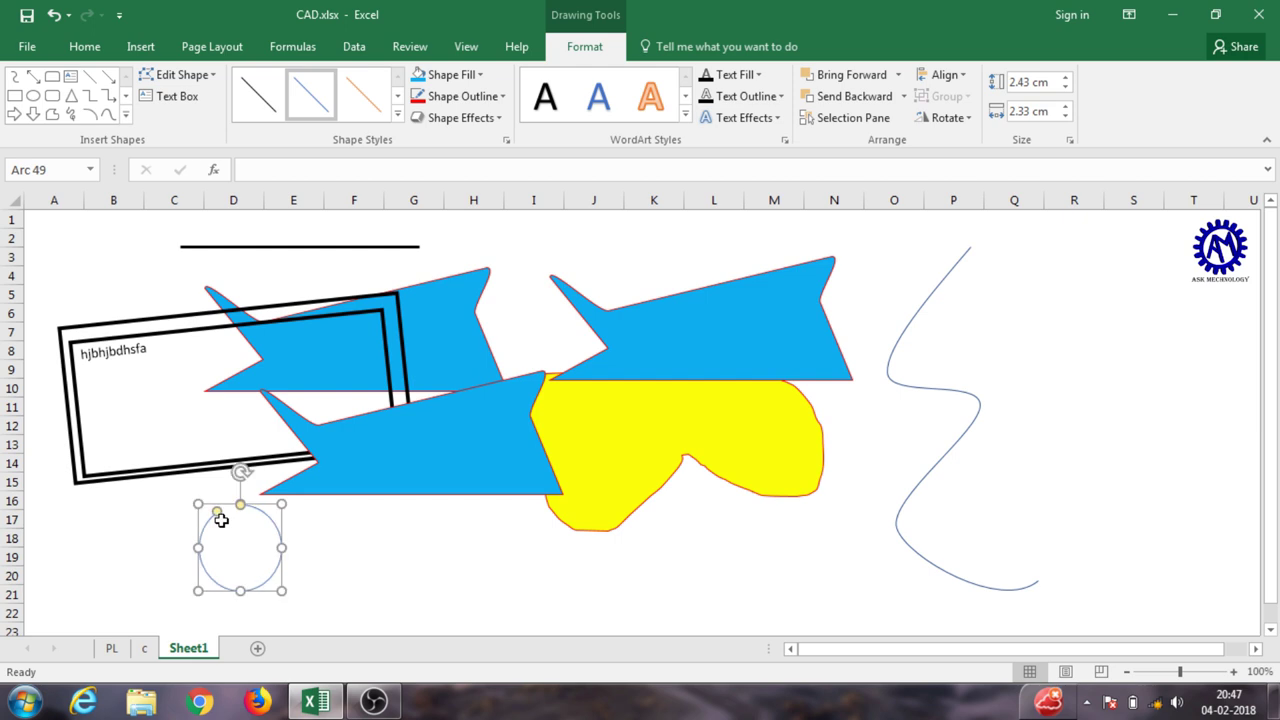
Step: Move the circular arc down-left, then back up-right into place below the frame
click(412, 538)
click(411, 577)
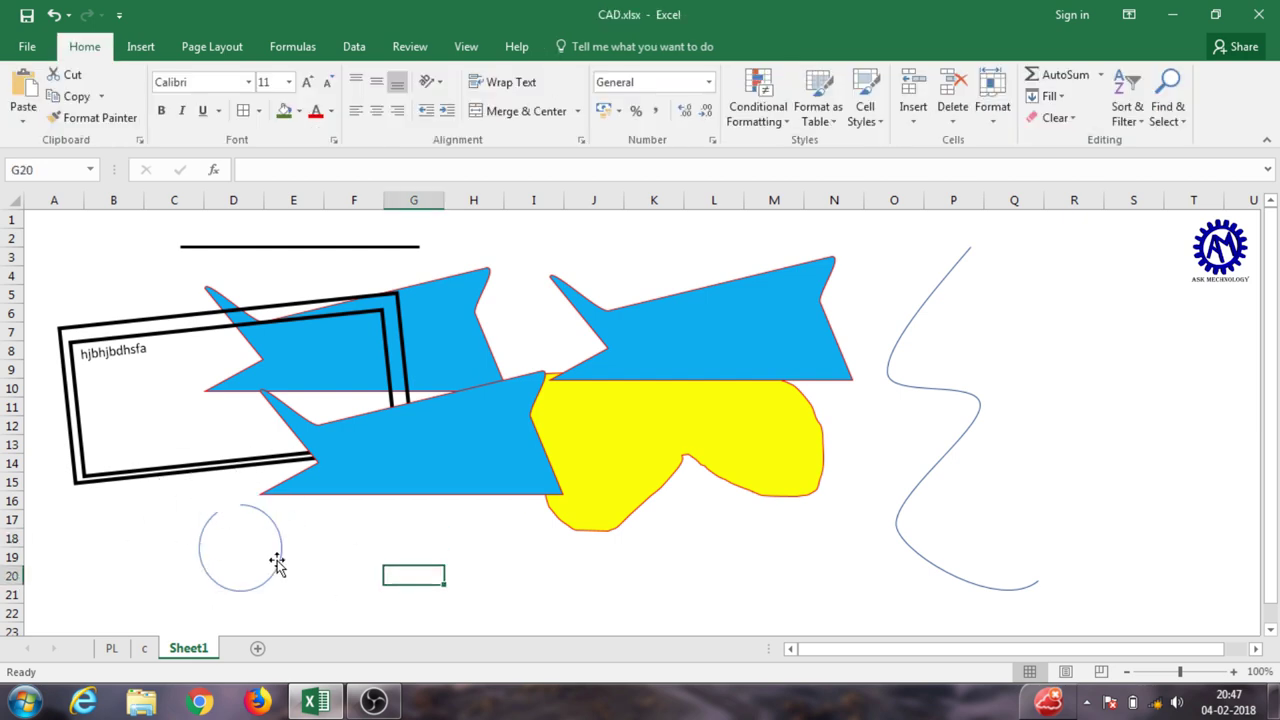
drag(284, 566, 226, 578)
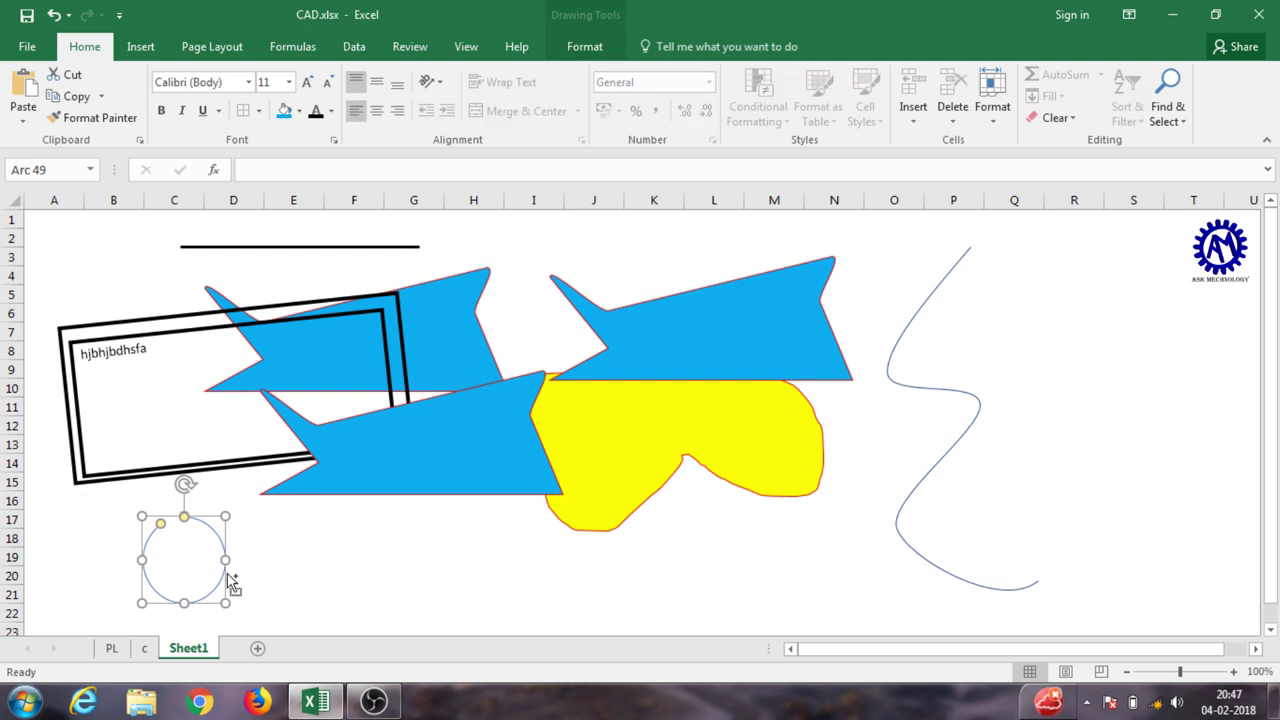
click(310, 585)
mouse_move(220, 583)
mouse_down()
mouse_move(248, 571)
mouse_move(238, 567)
mouse_up()
click(428, 537)
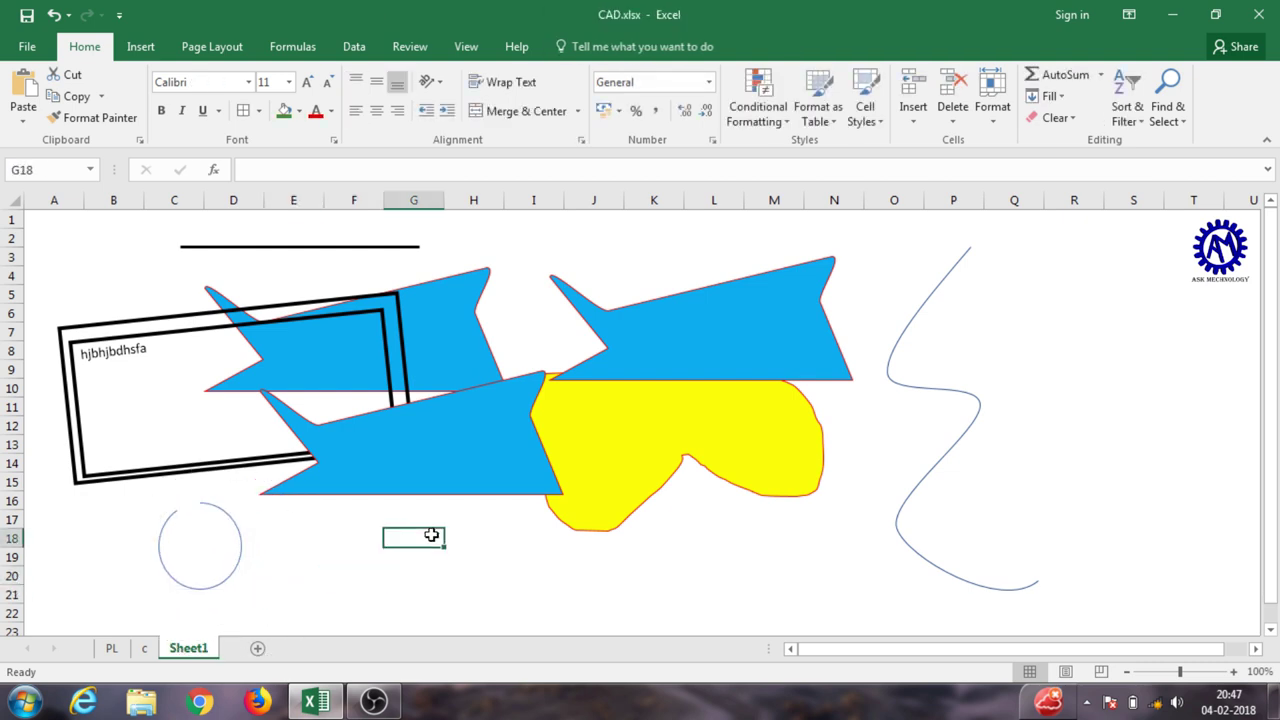
click(512, 586)
click(410, 550)
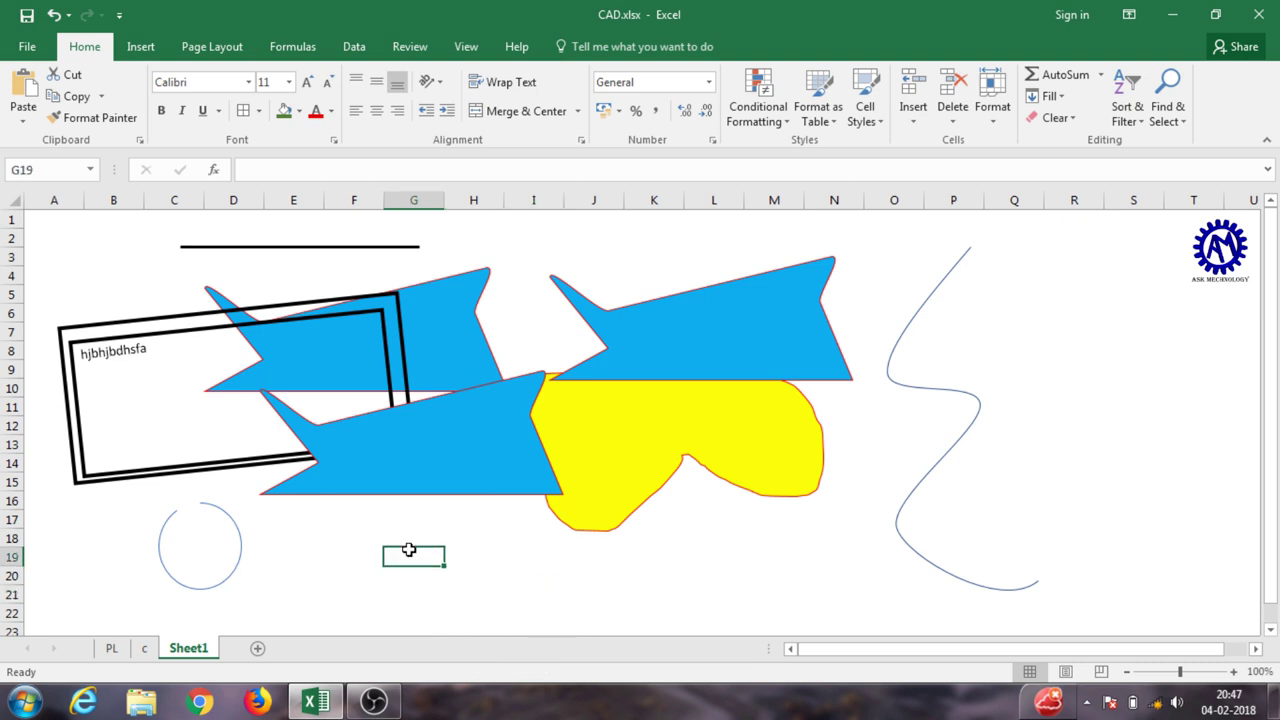
click(334, 543)
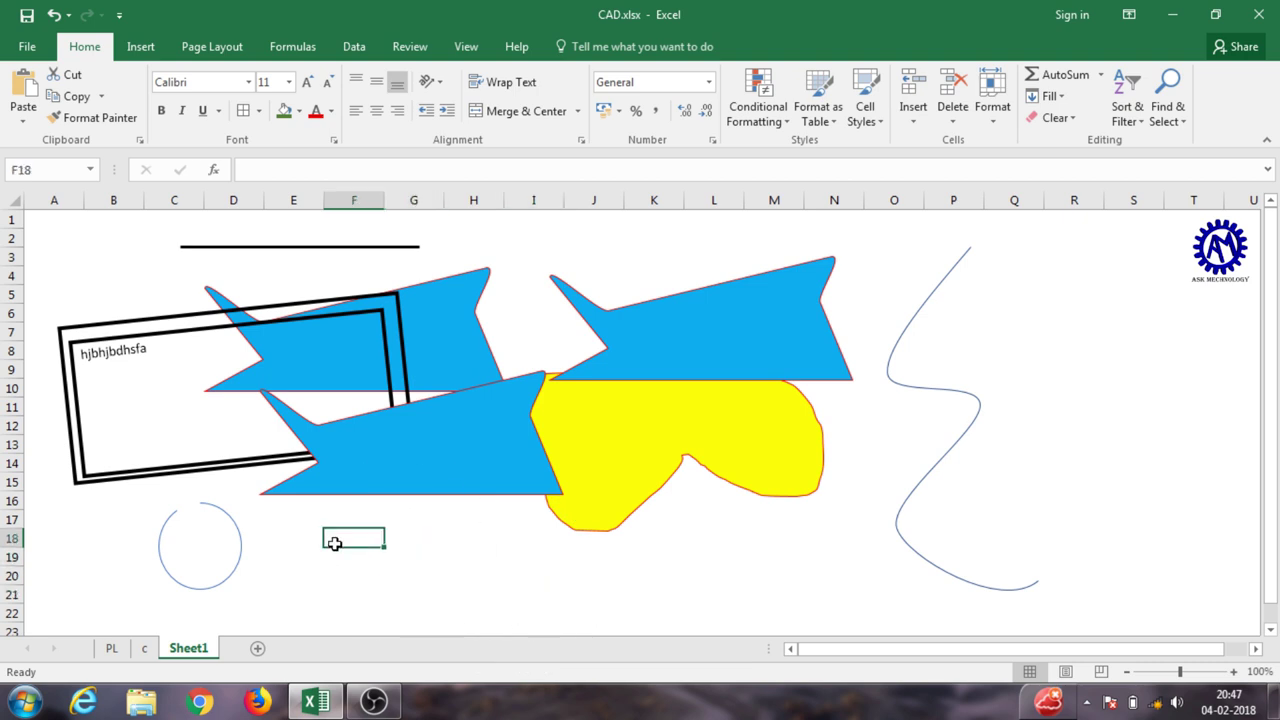
click(144, 648)
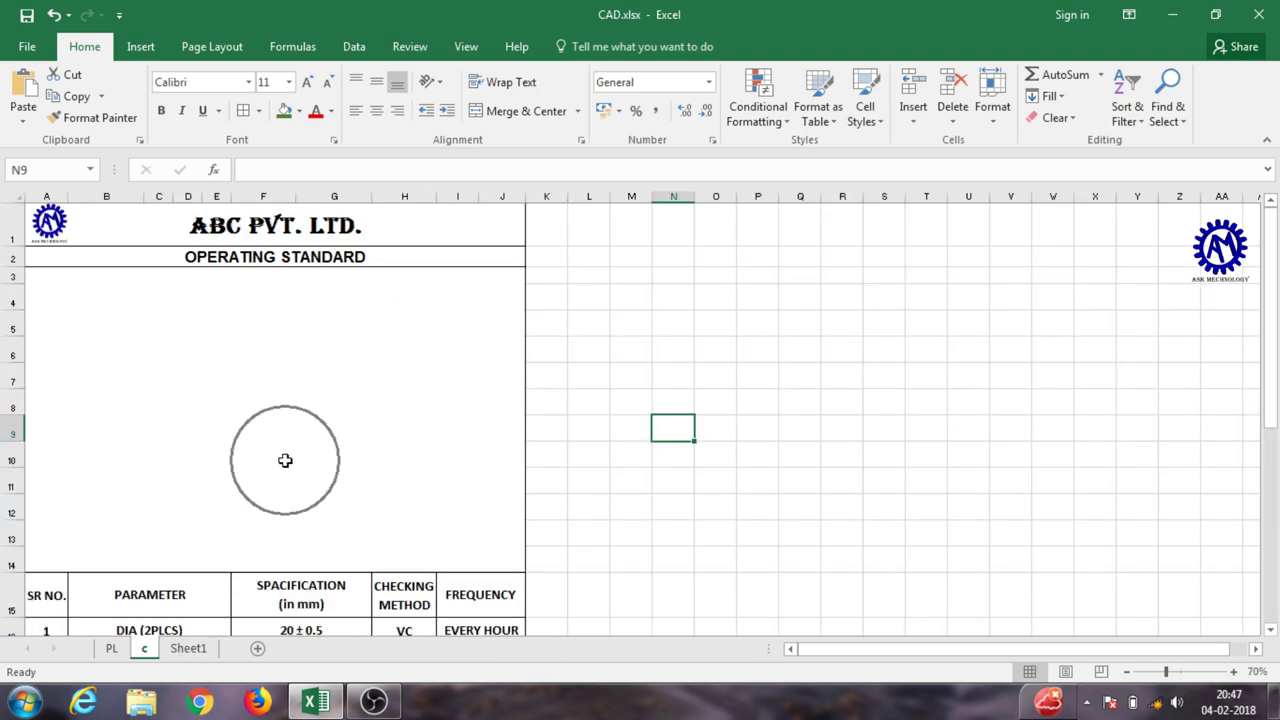
Step: Review the LENGTH, DIM. (BOTH SIDES), RADIUS (2PLCS) and COUNTER BORE DEPTH parameter entries
scroll(471, 386, down, 3)
scroll(471, 386, up, 3)
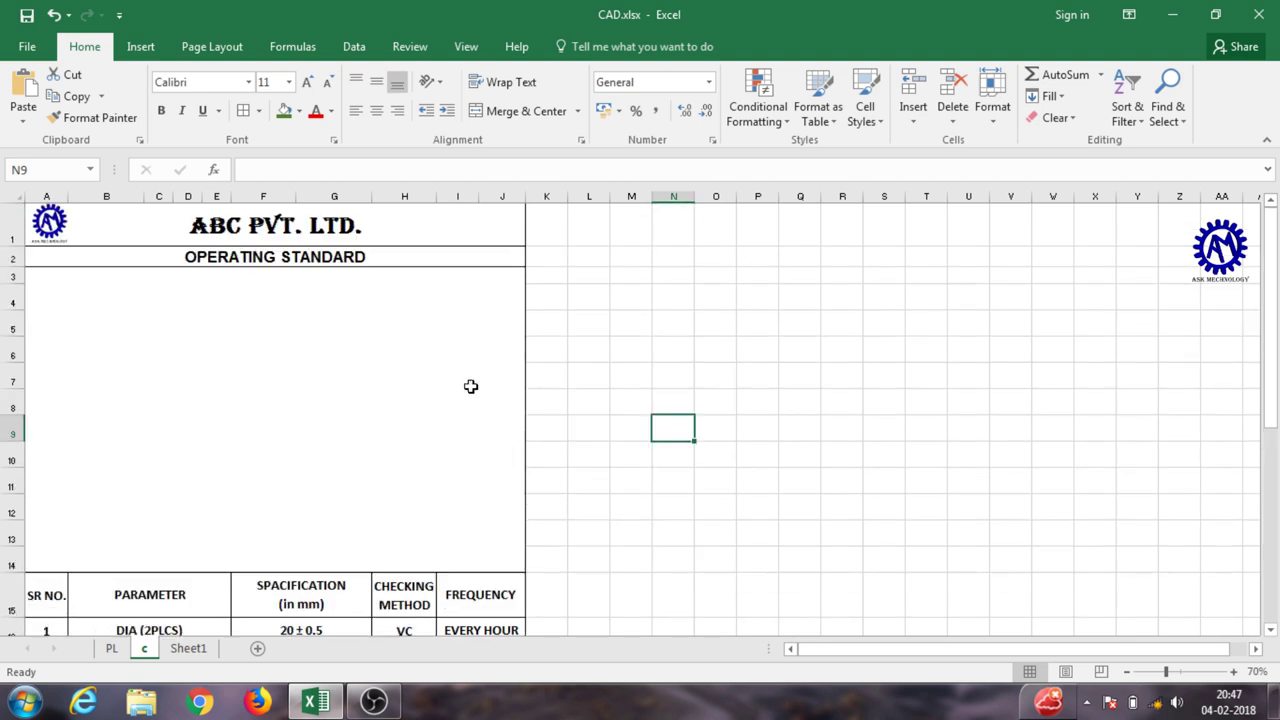
scroll(401, 389, down, 2)
scroll(405, 398, down, 1)
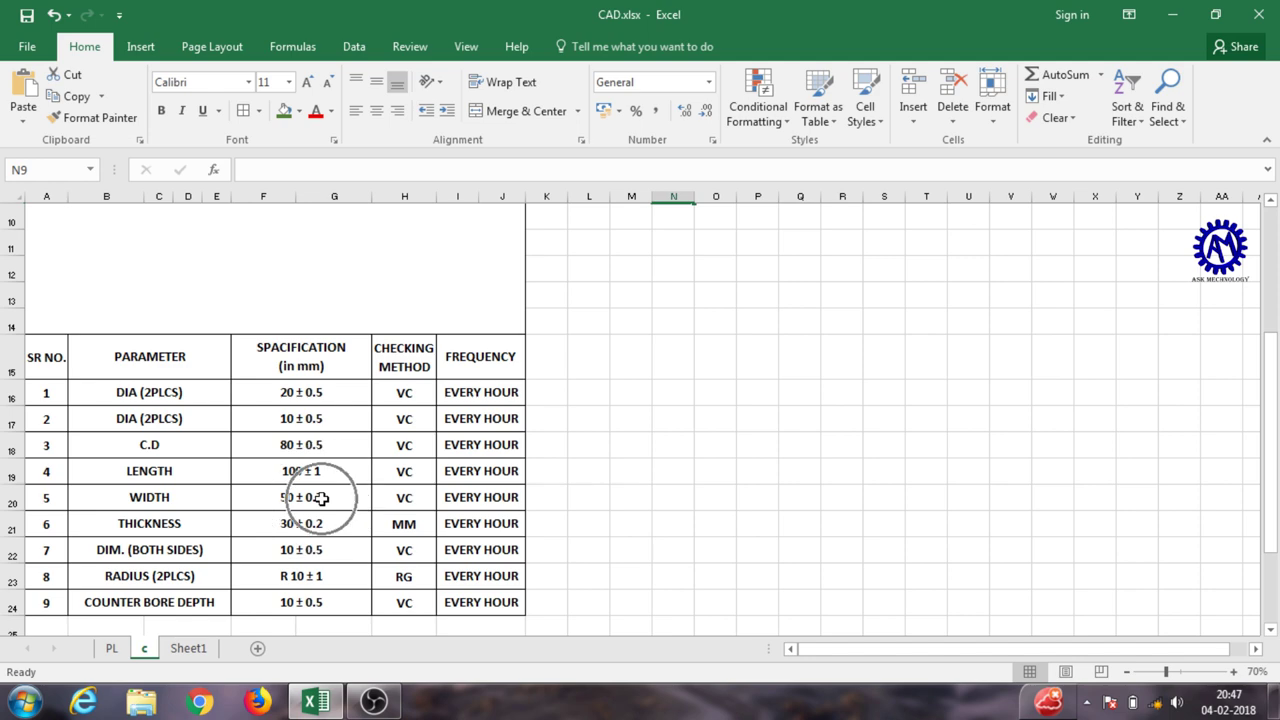
scroll(262, 460, up, 3)
scroll(262, 460, down, 2)
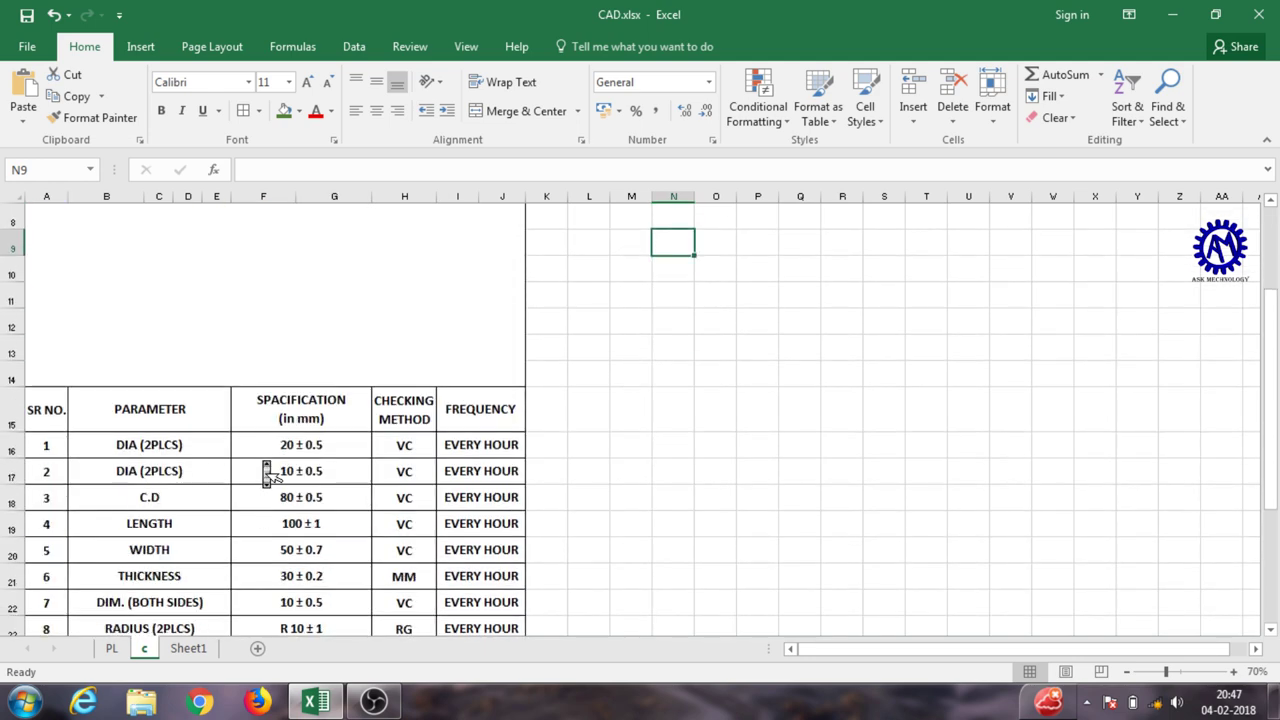
scroll(262, 460, down, 1)
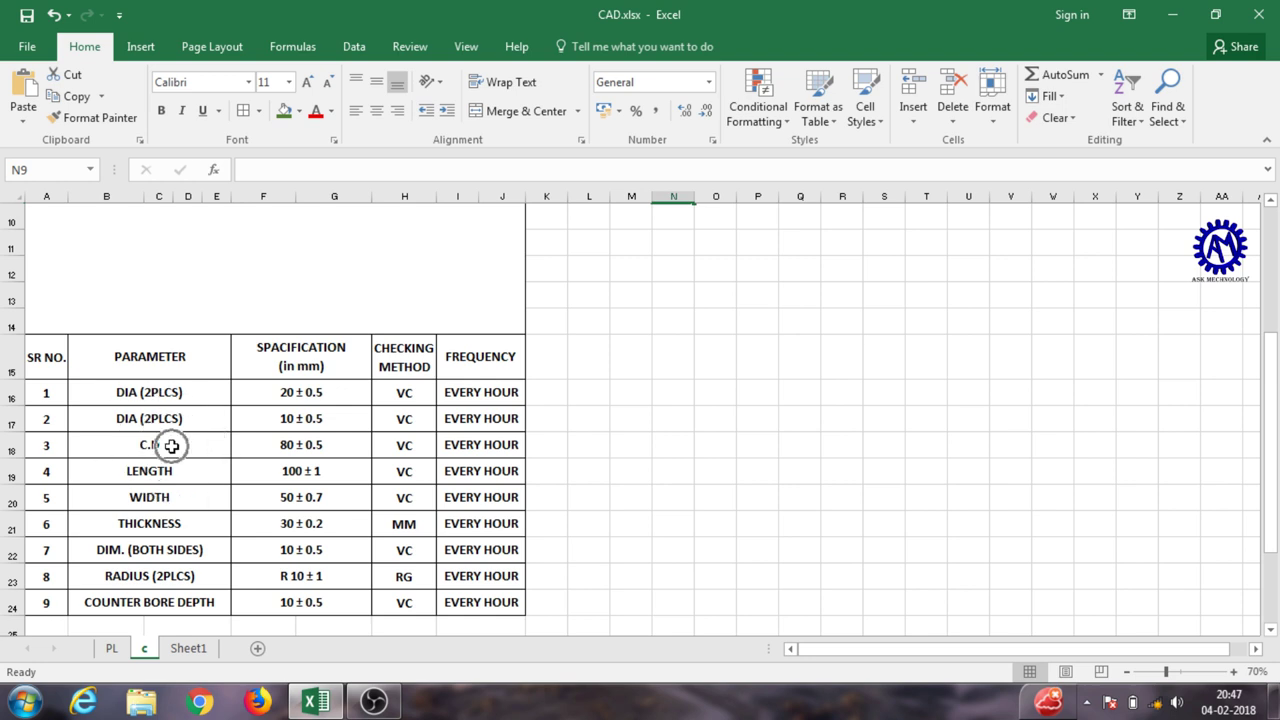
click(181, 475)
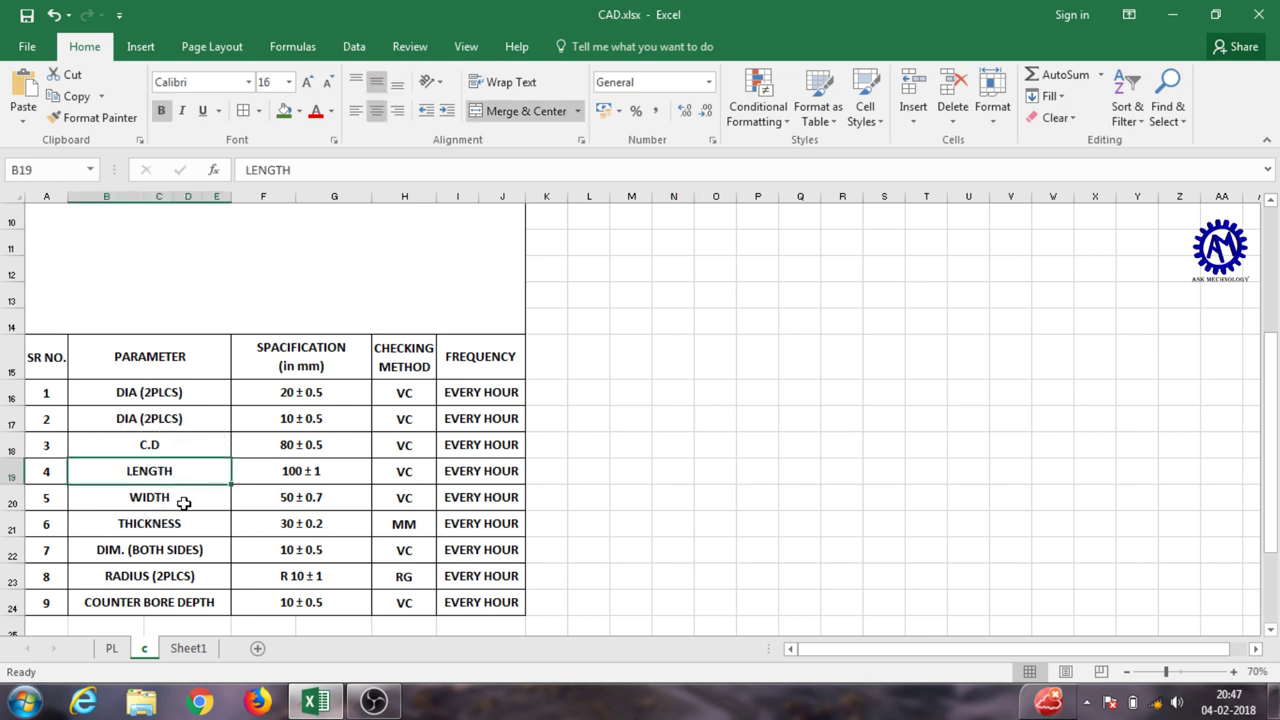
click(202, 557)
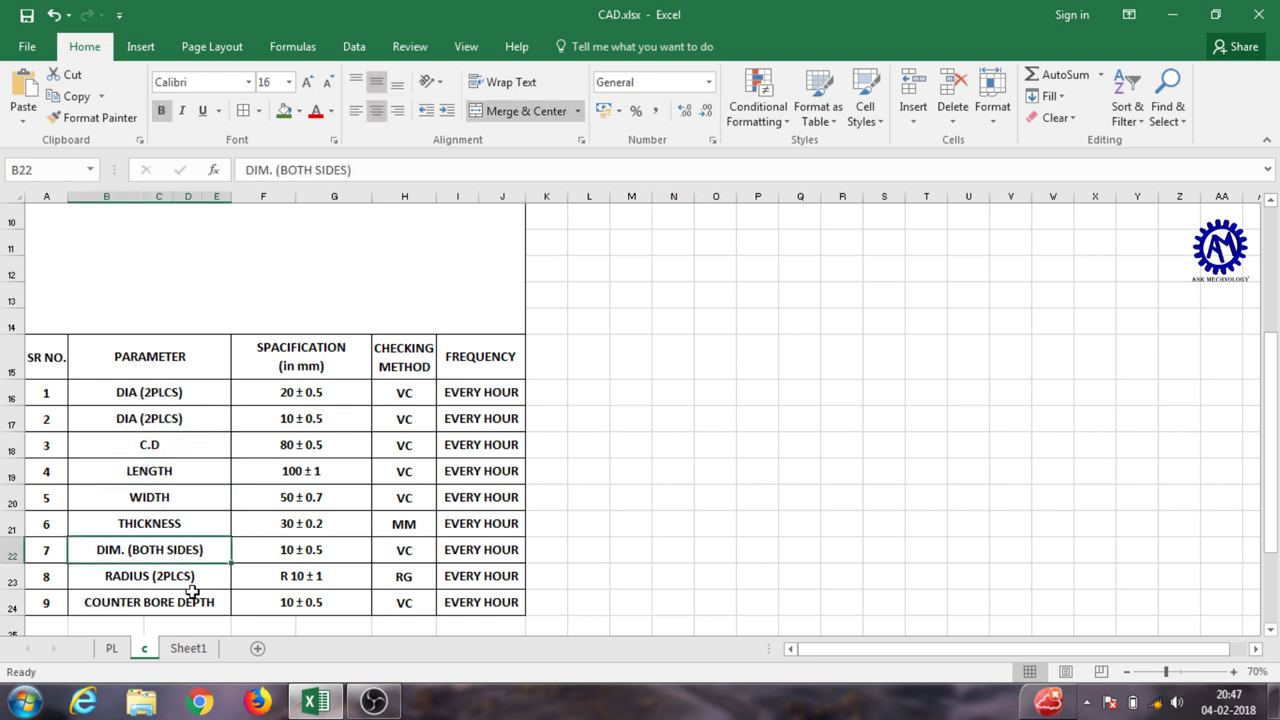
click(198, 585)
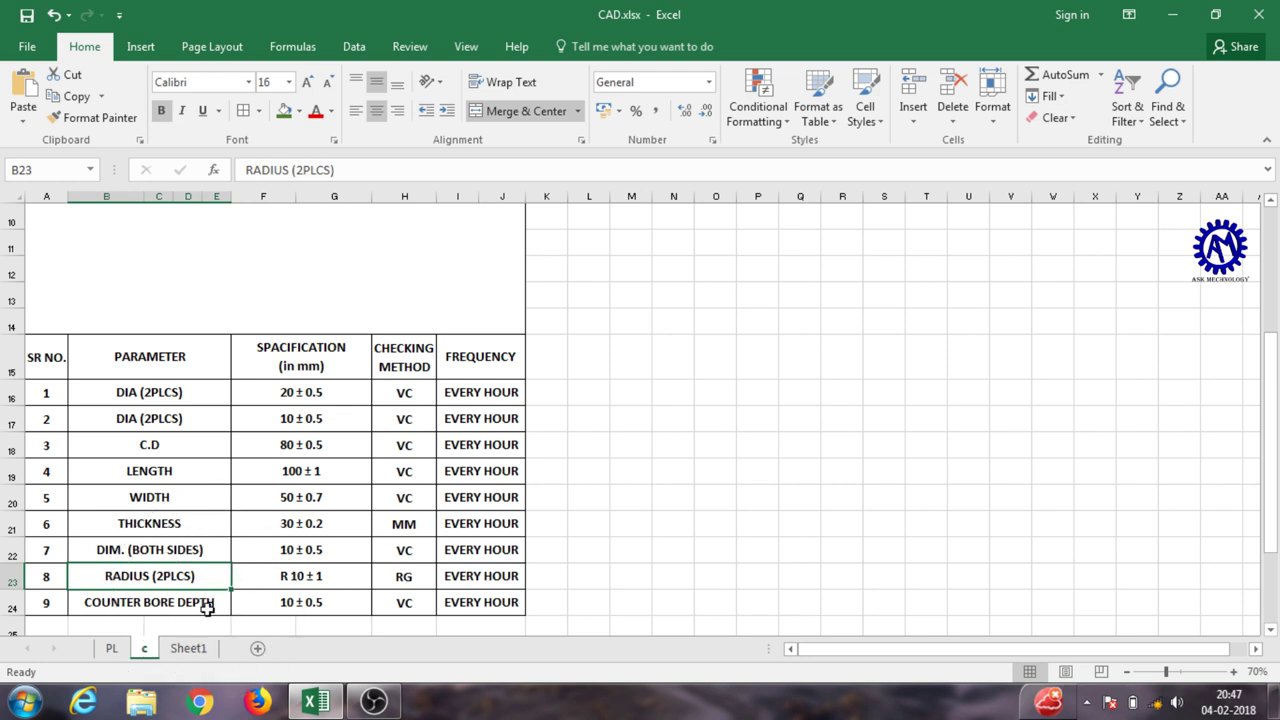
click(206, 608)
scroll(200, 553, up, 3)
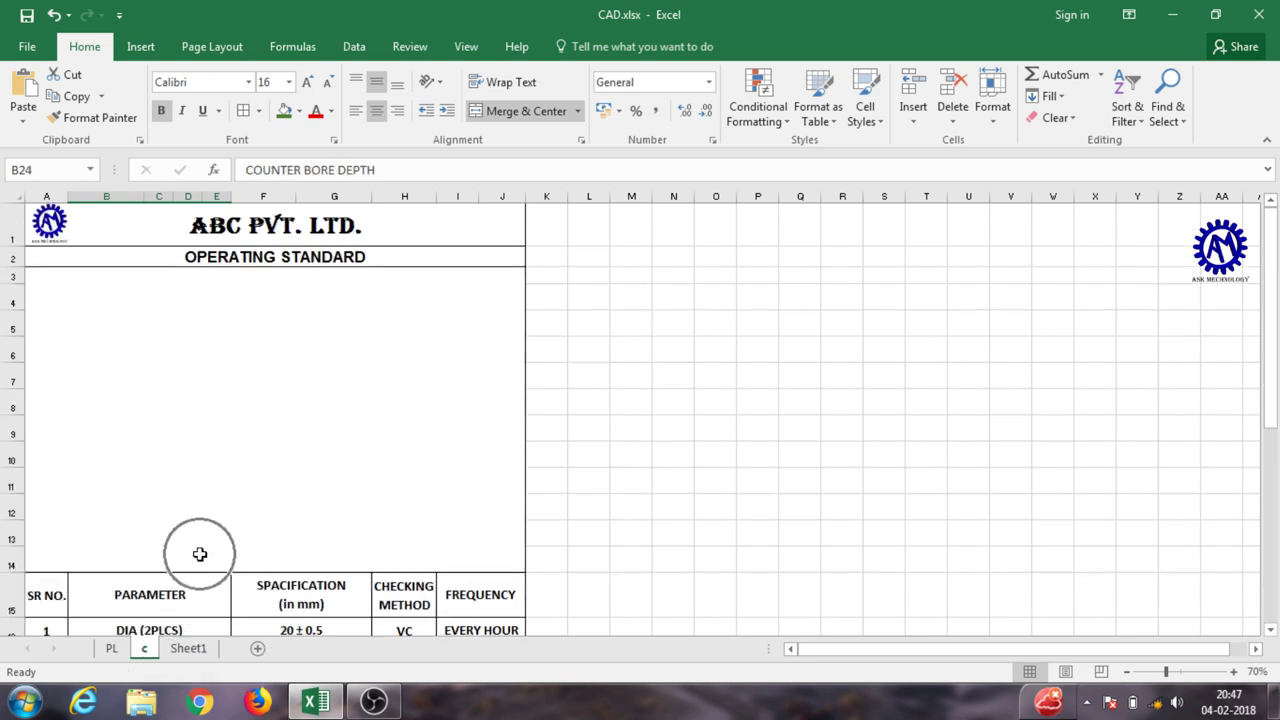
click(145, 48)
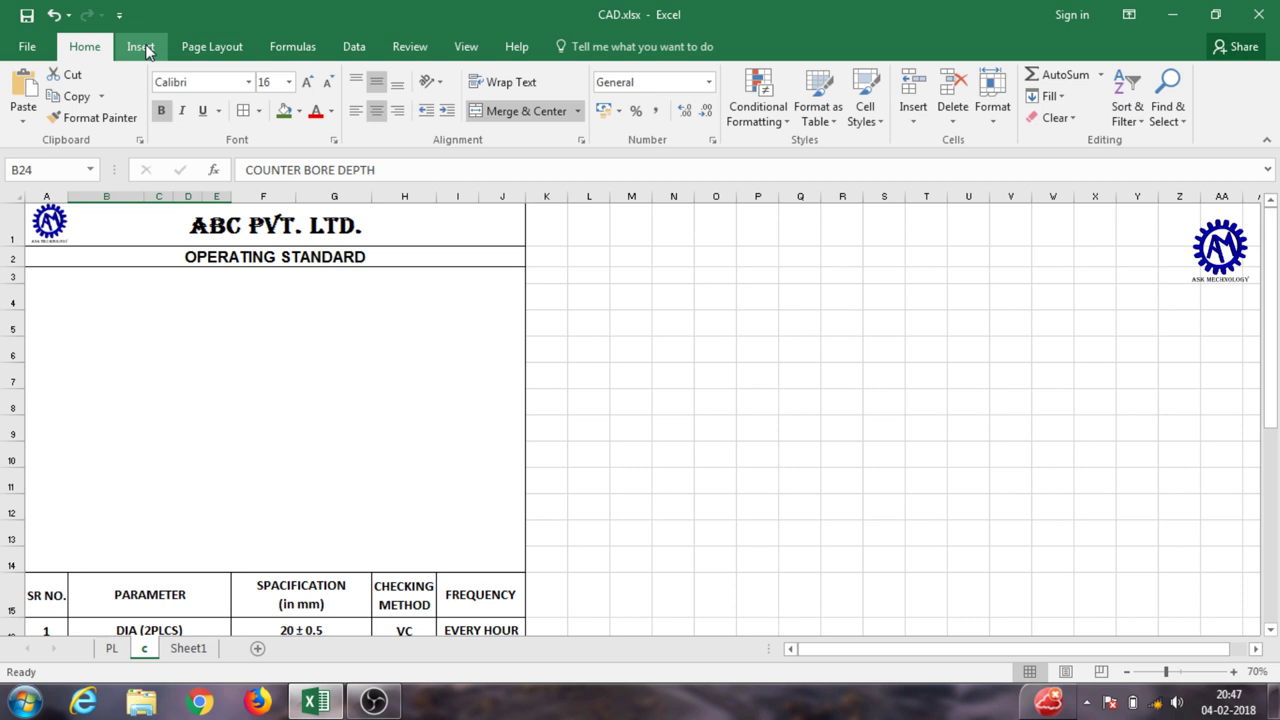
Step: Draw a round same-side-corner rectangle across the drawing area below the title
click(278, 97)
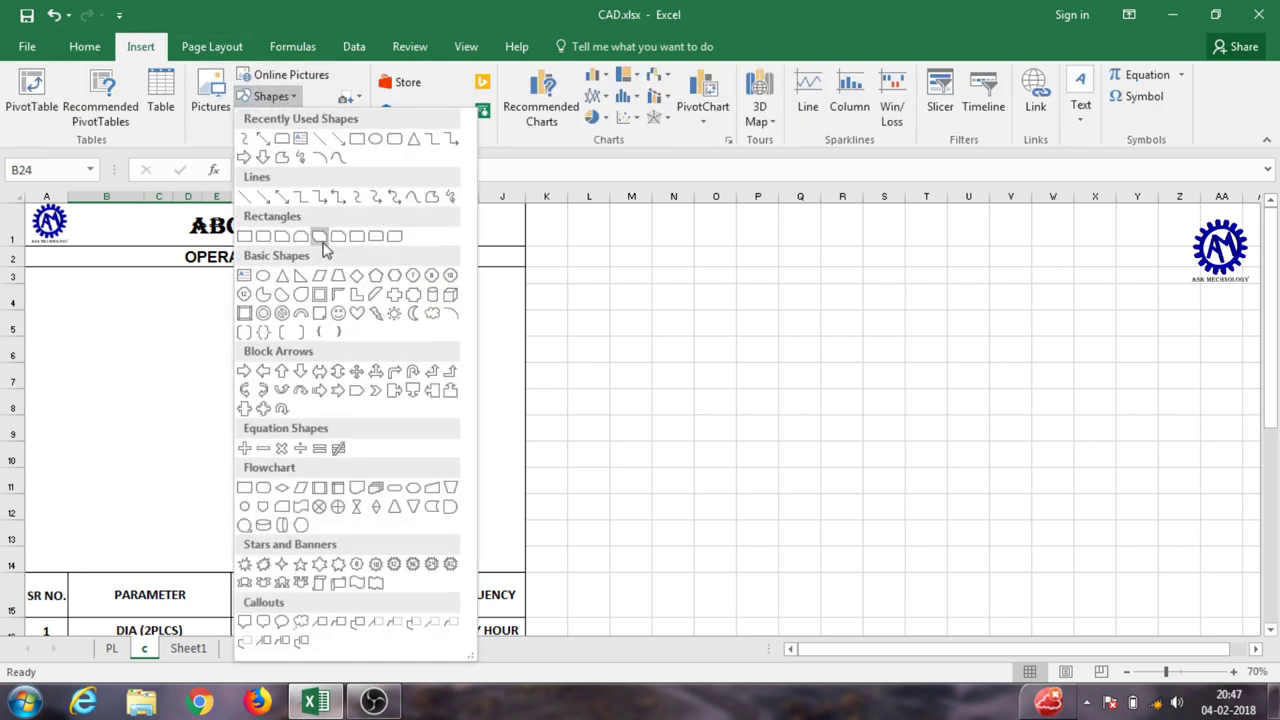
click(376, 237)
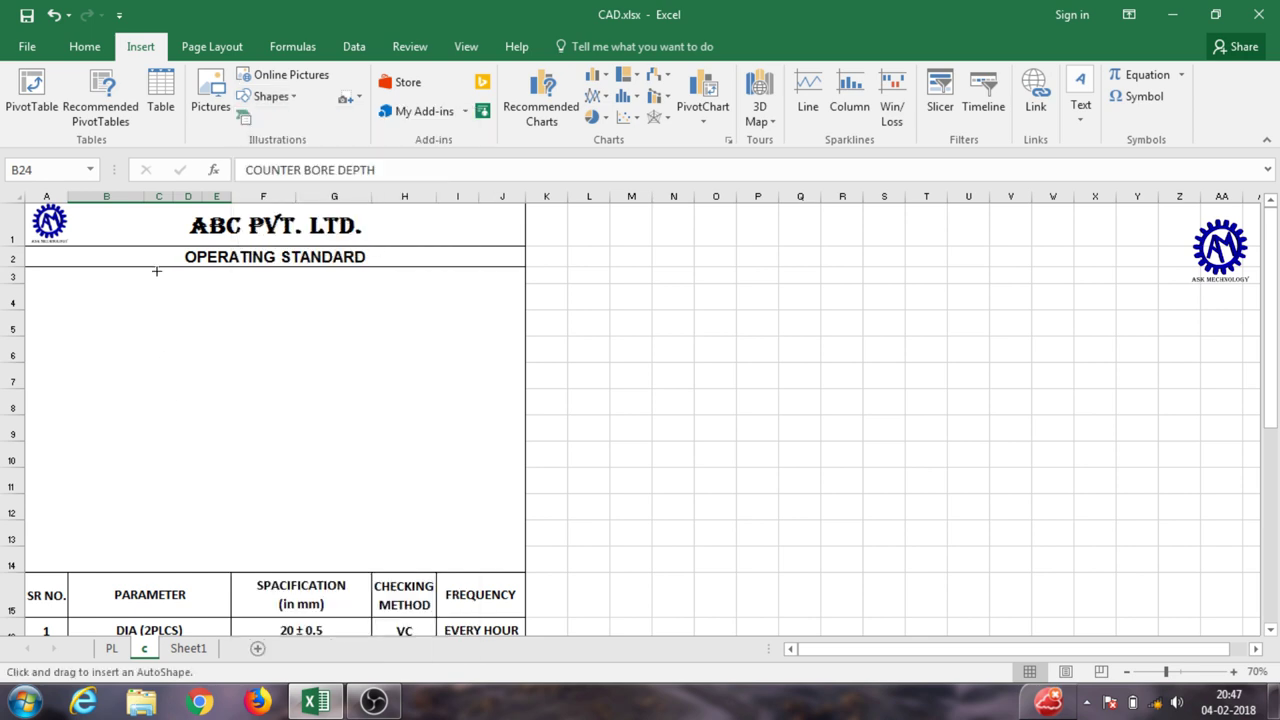
drag(120, 275, 446, 402)
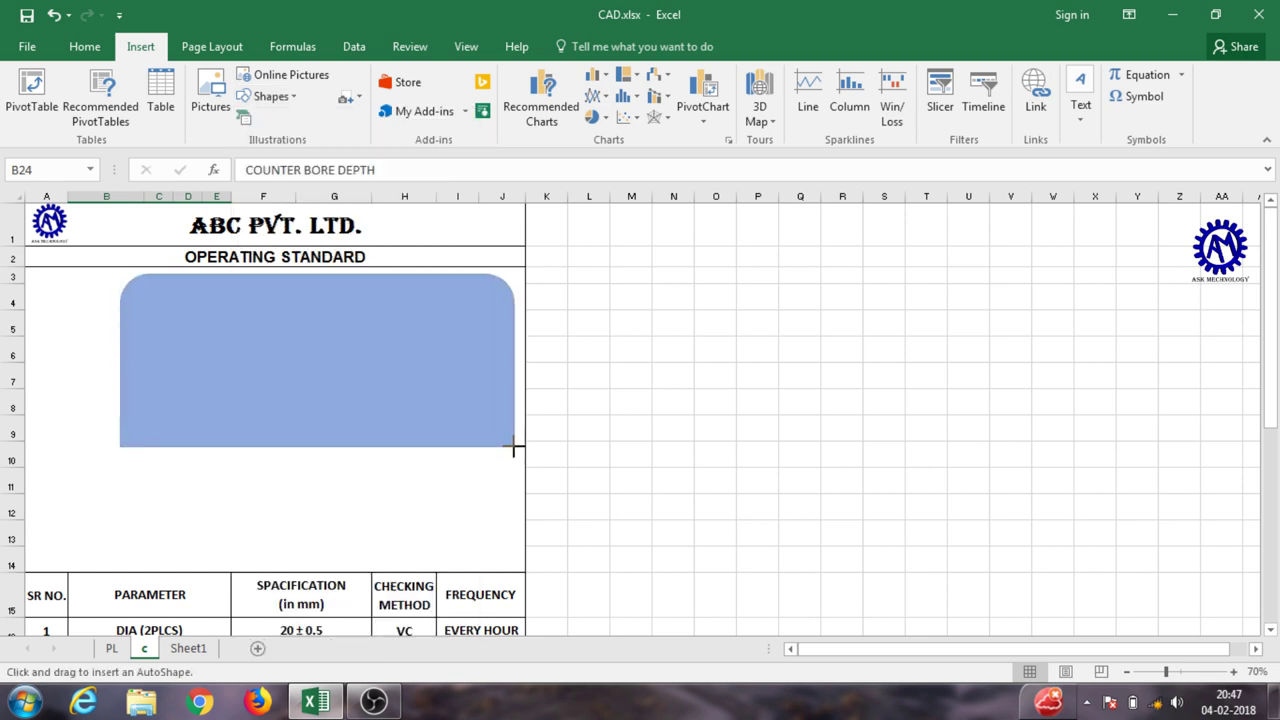
drag(446, 402, 446, 402)
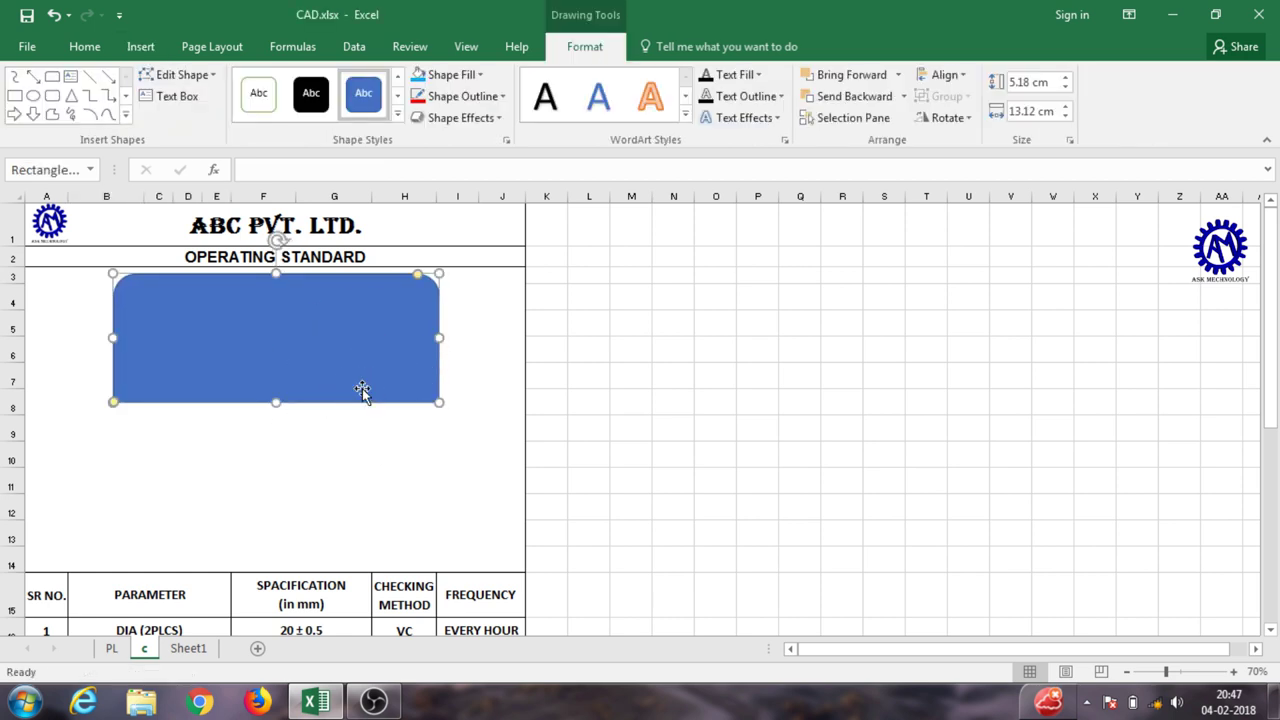
Step: Give the rectangle no fill and a black 3 pt outline
click(455, 74)
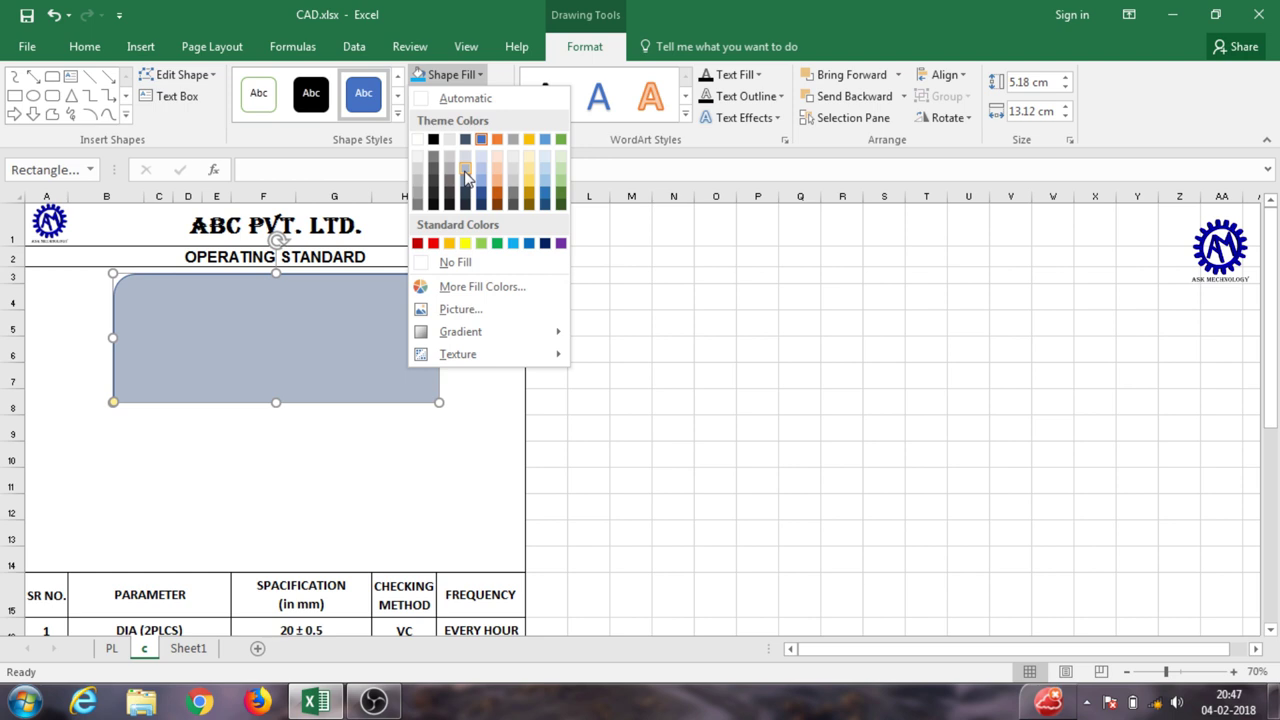
click(459, 263)
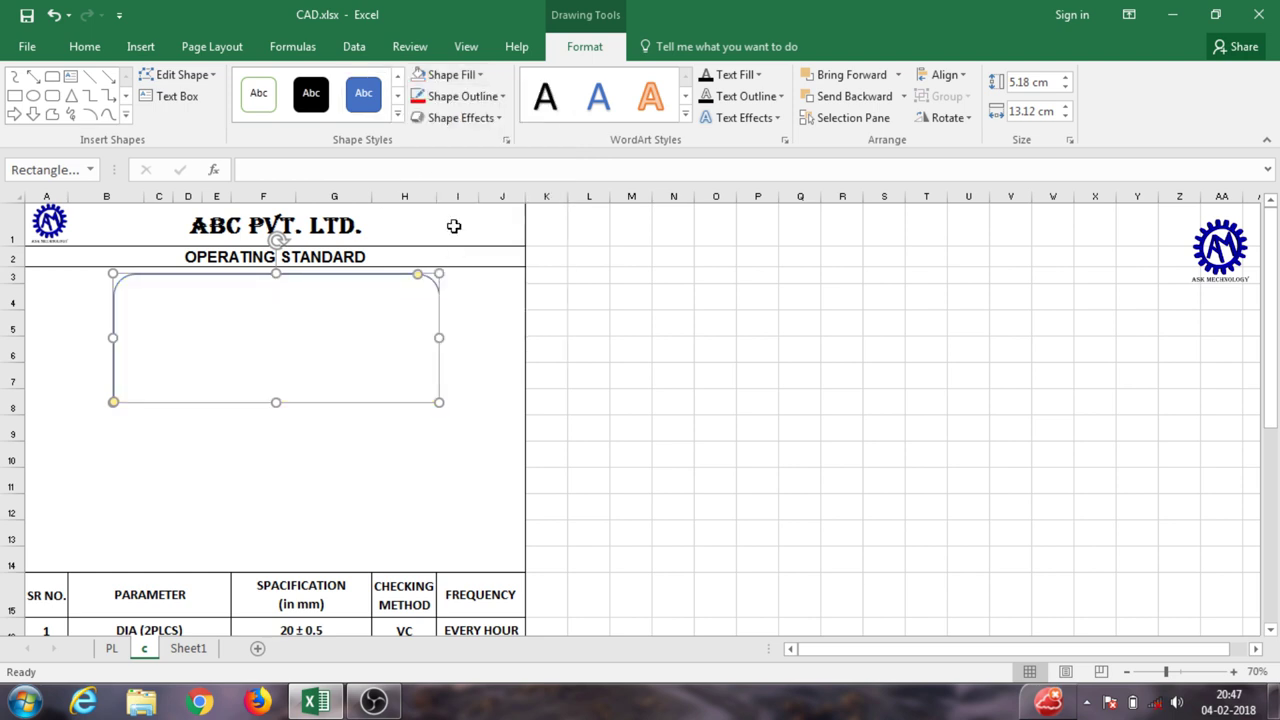
click(470, 97)
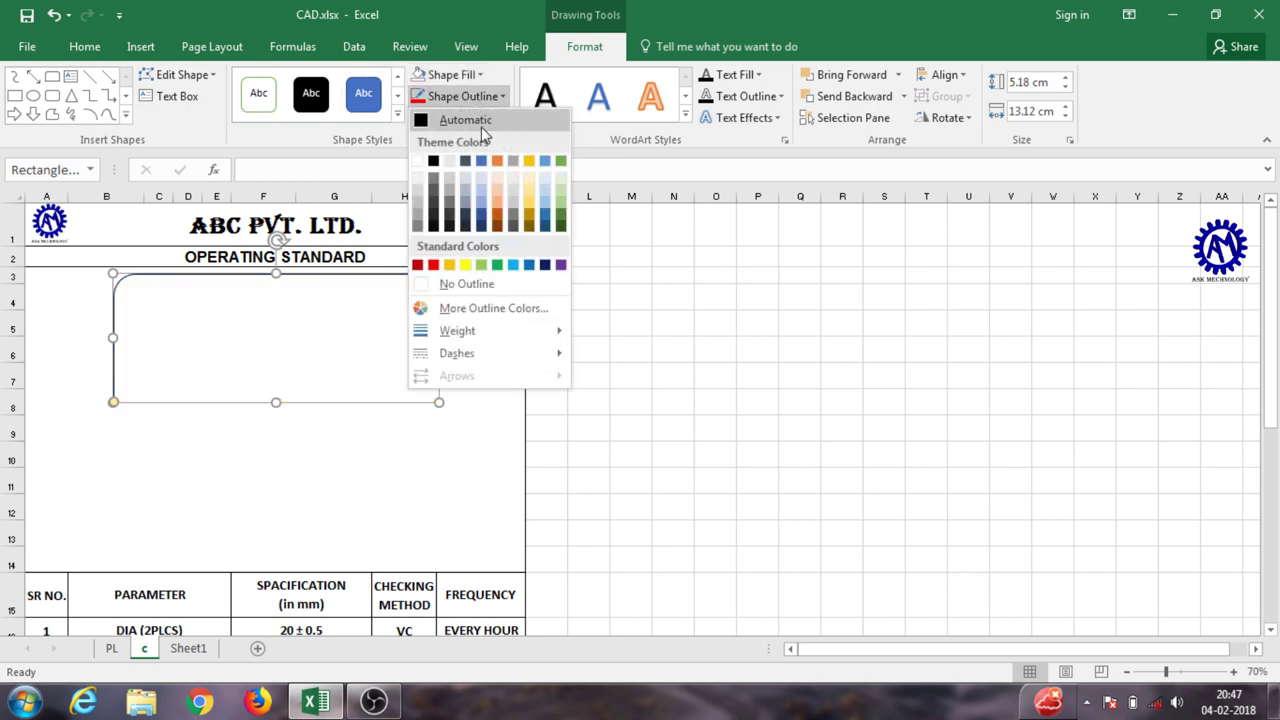
click(483, 128)
click(465, 96)
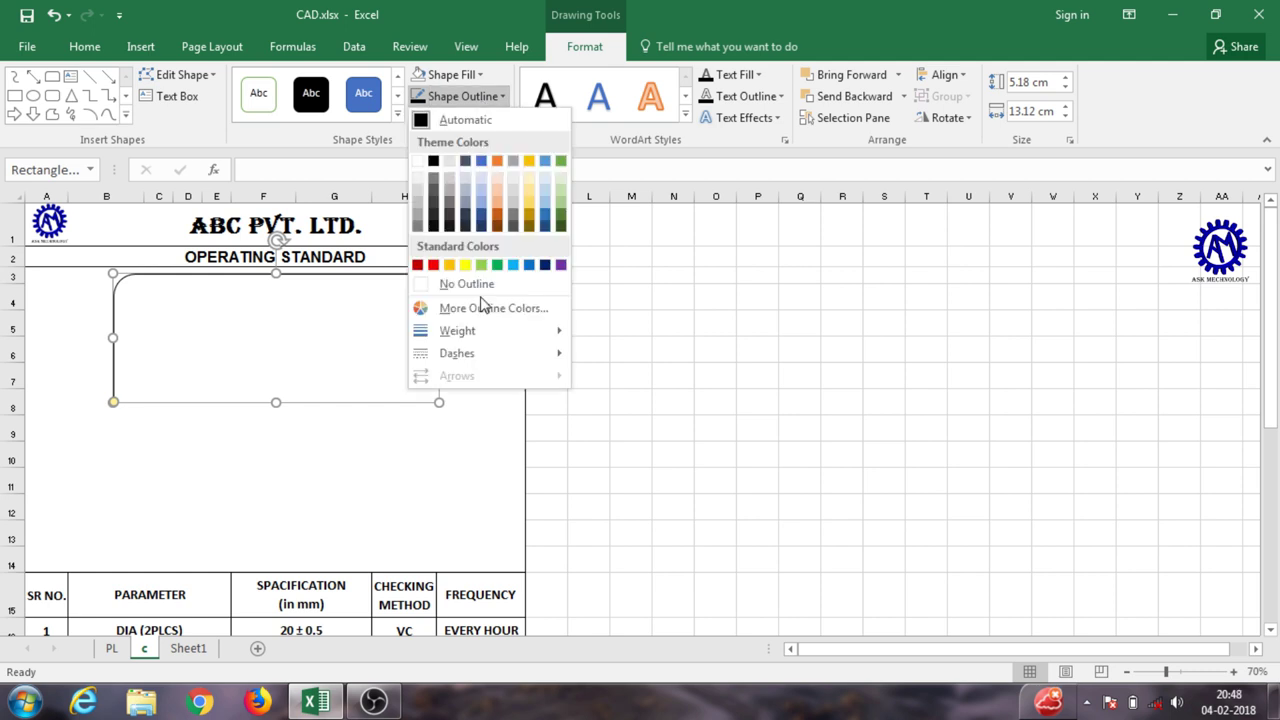
mouse_move(494, 331)
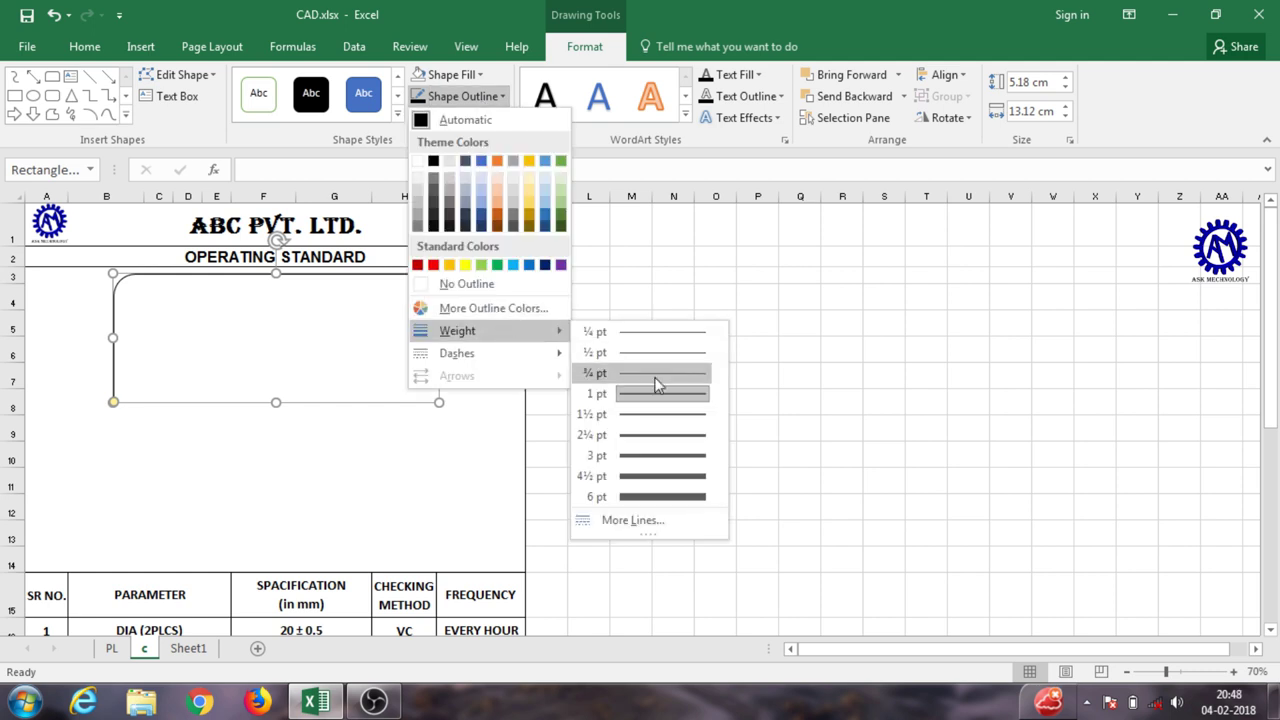
click(657, 455)
click(456, 444)
click(456, 444)
click(436, 398)
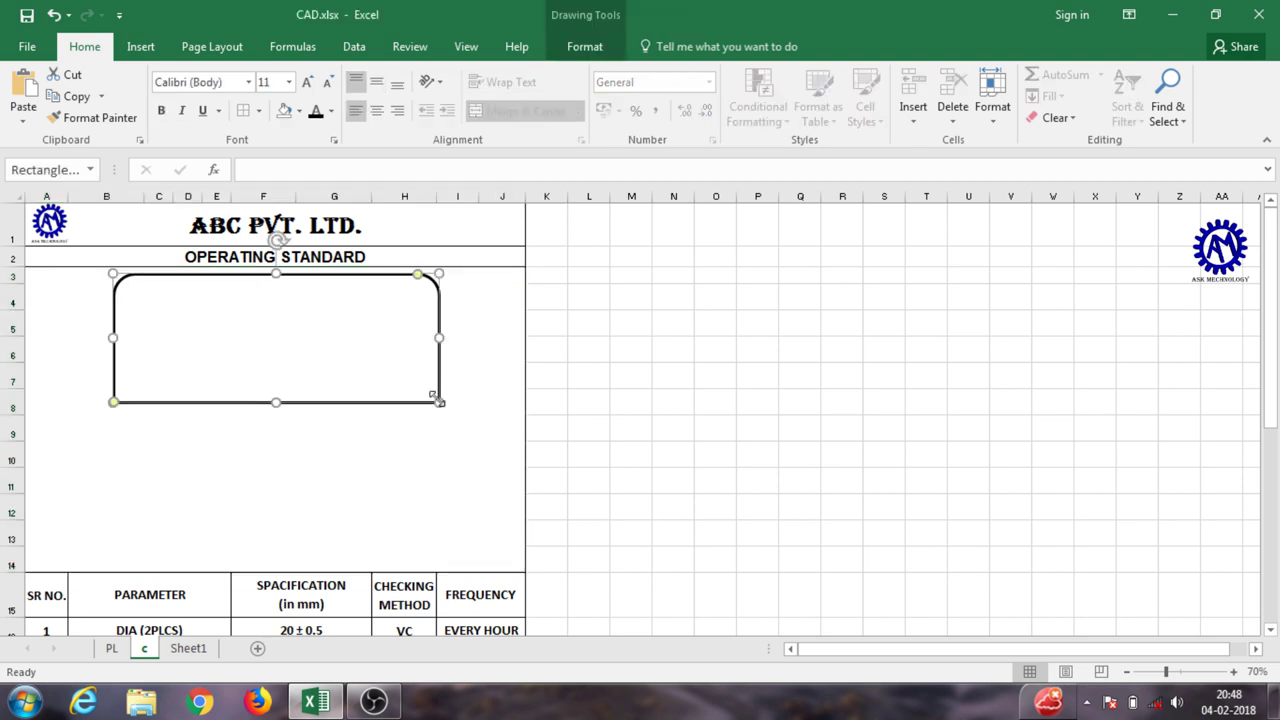
key(Escape)
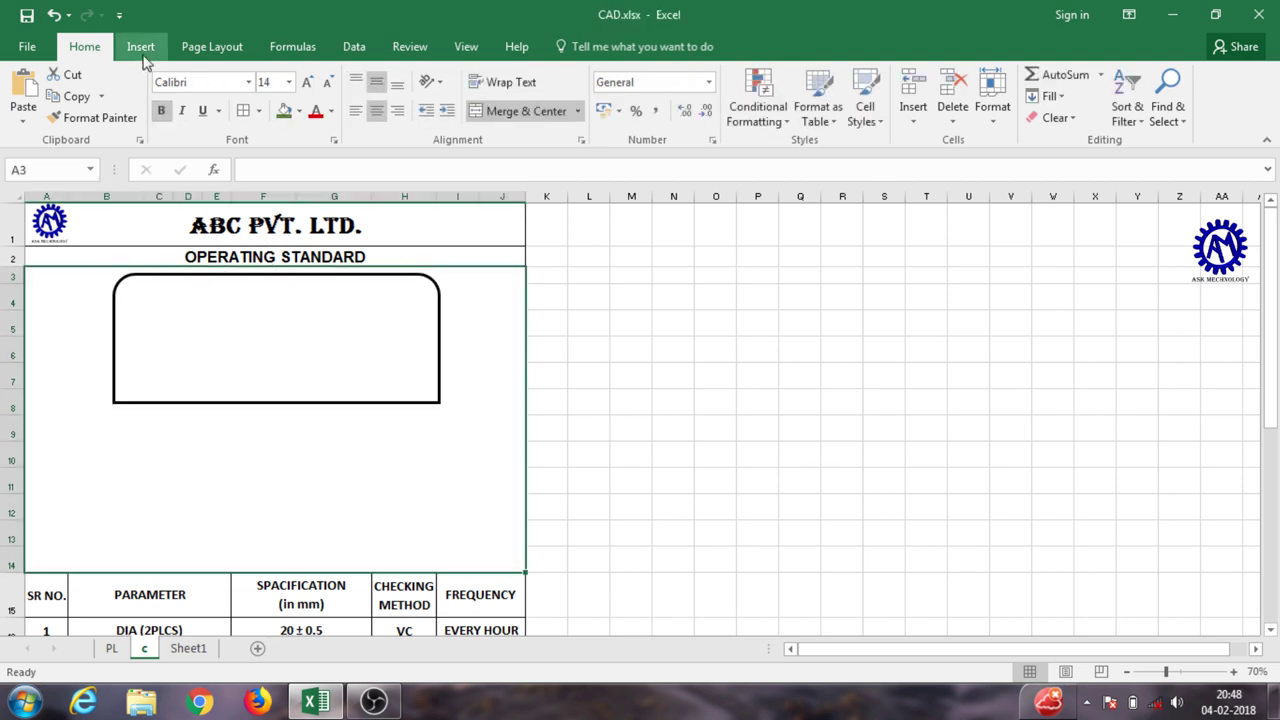
Step: Draw a small oval circle in the left part of the plate outline
click(140, 47)
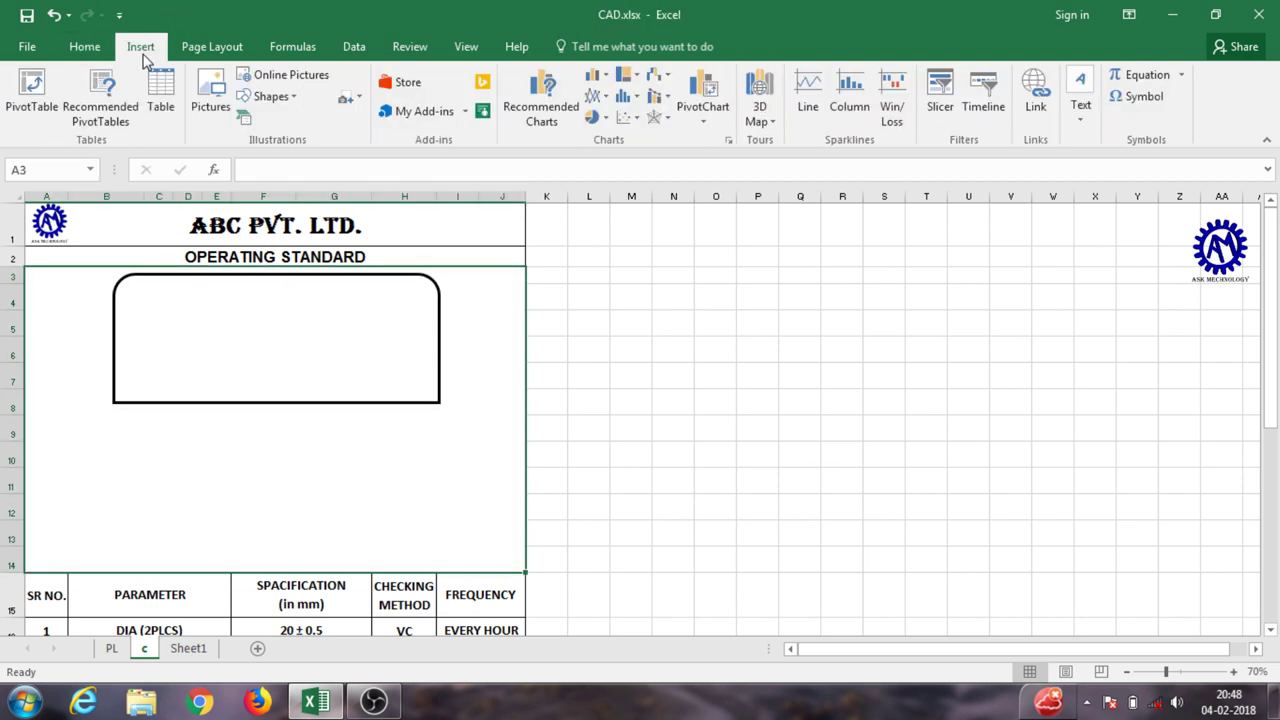
click(272, 100)
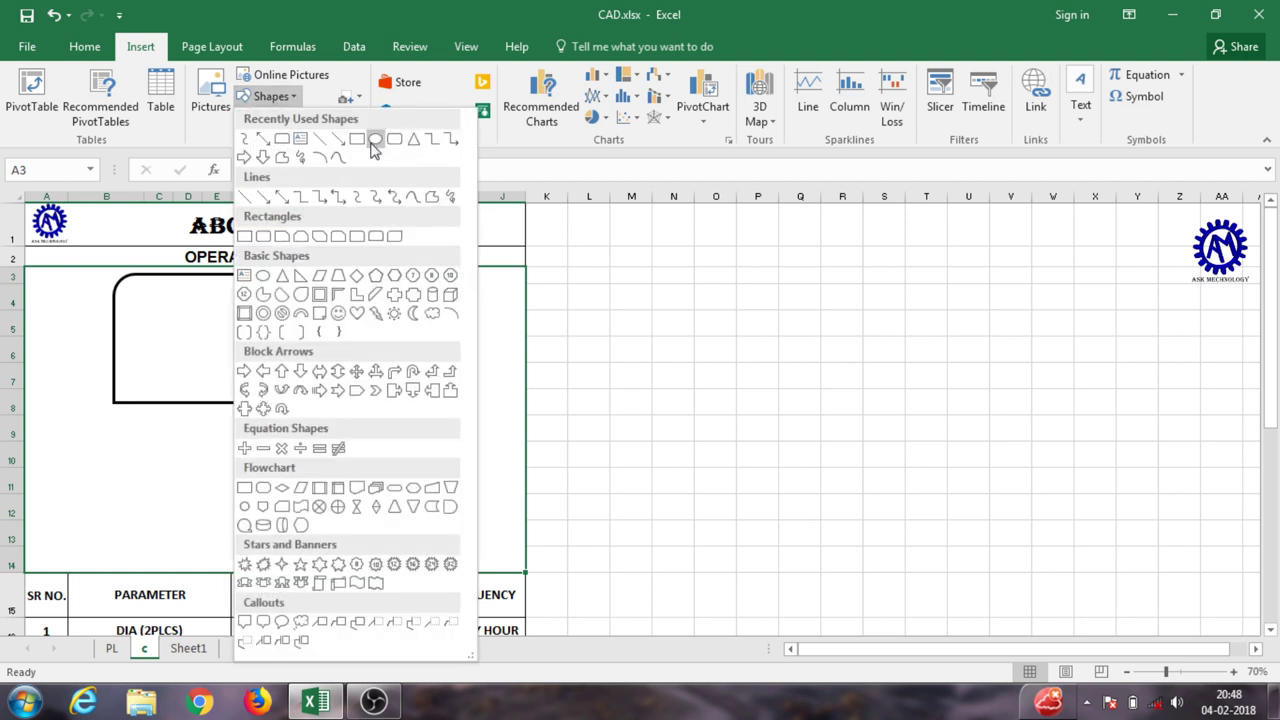
click(376, 138)
drag(142, 311, 182, 348)
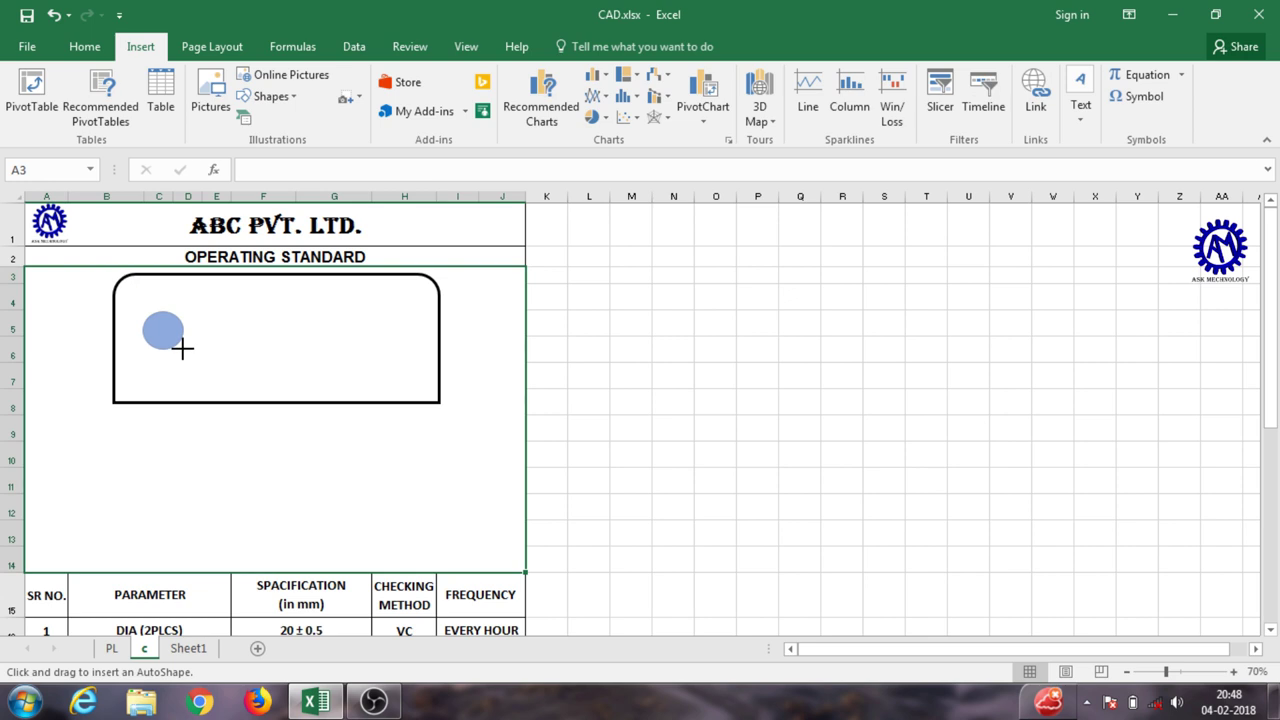
drag(182, 348, 185, 349)
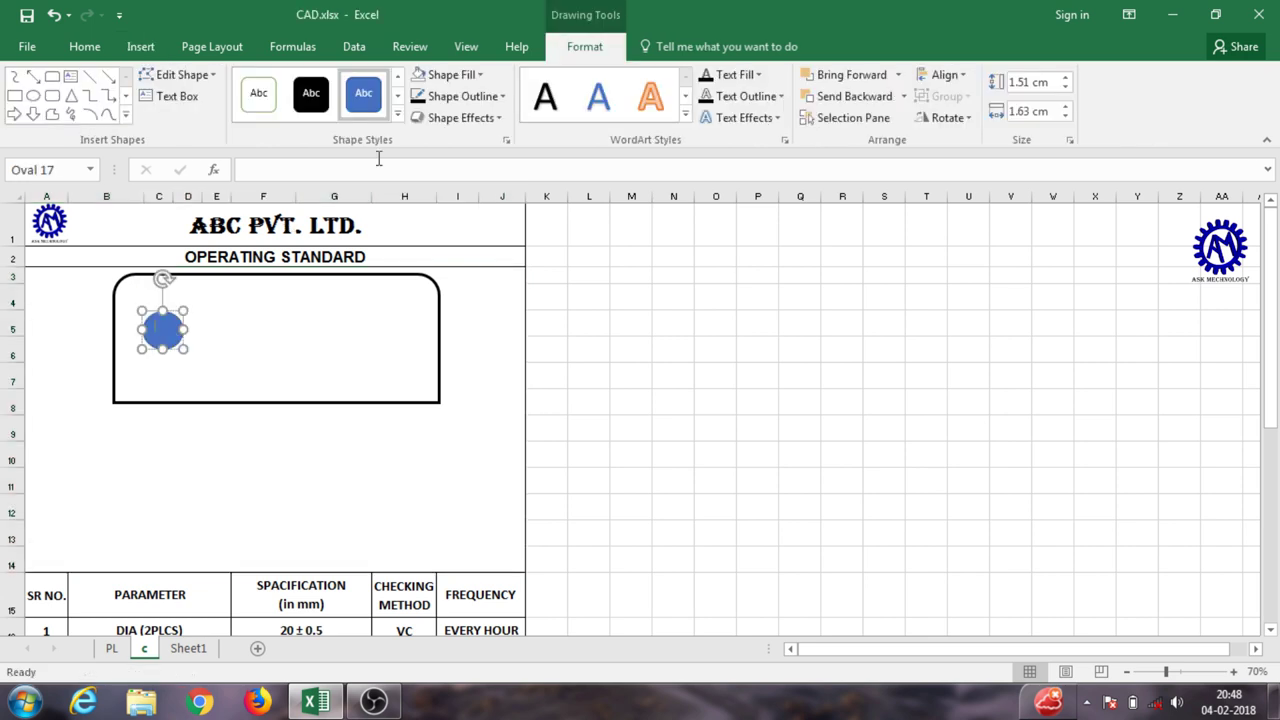
Step: Give the circle no fill and a black 3 pt outline, then nudge it into place
click(501, 96)
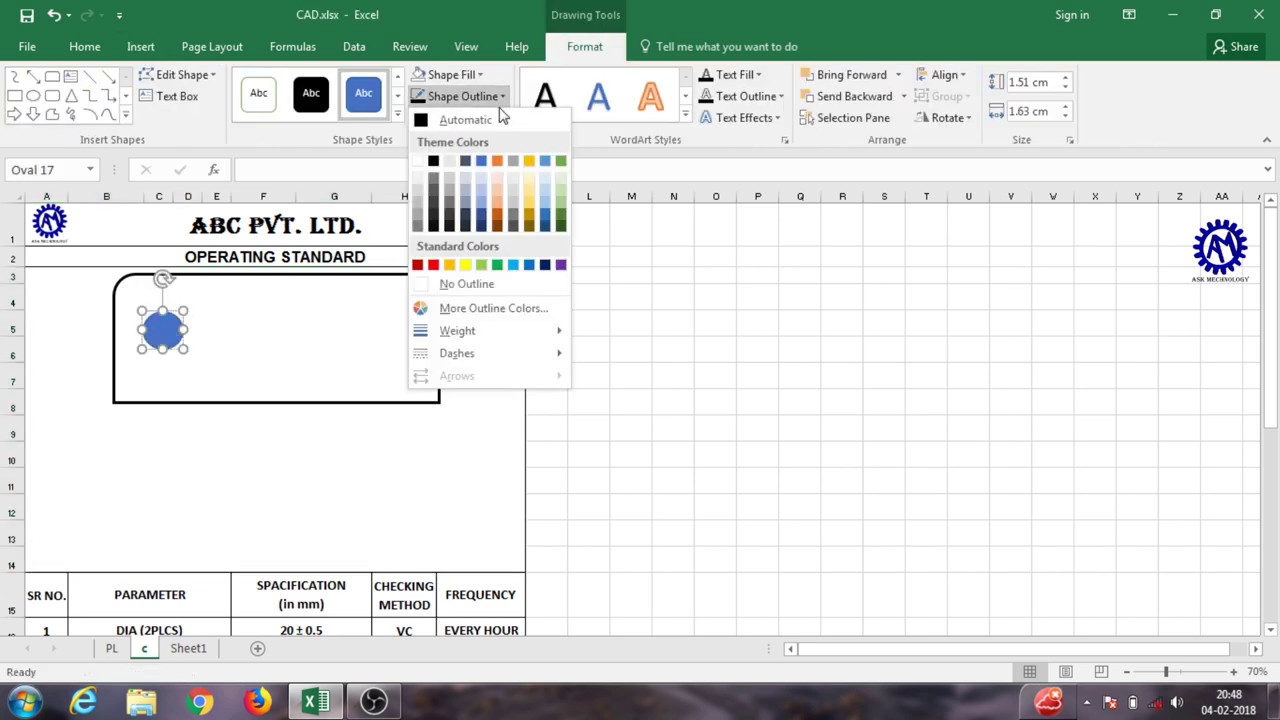
click(456, 75)
click(450, 75)
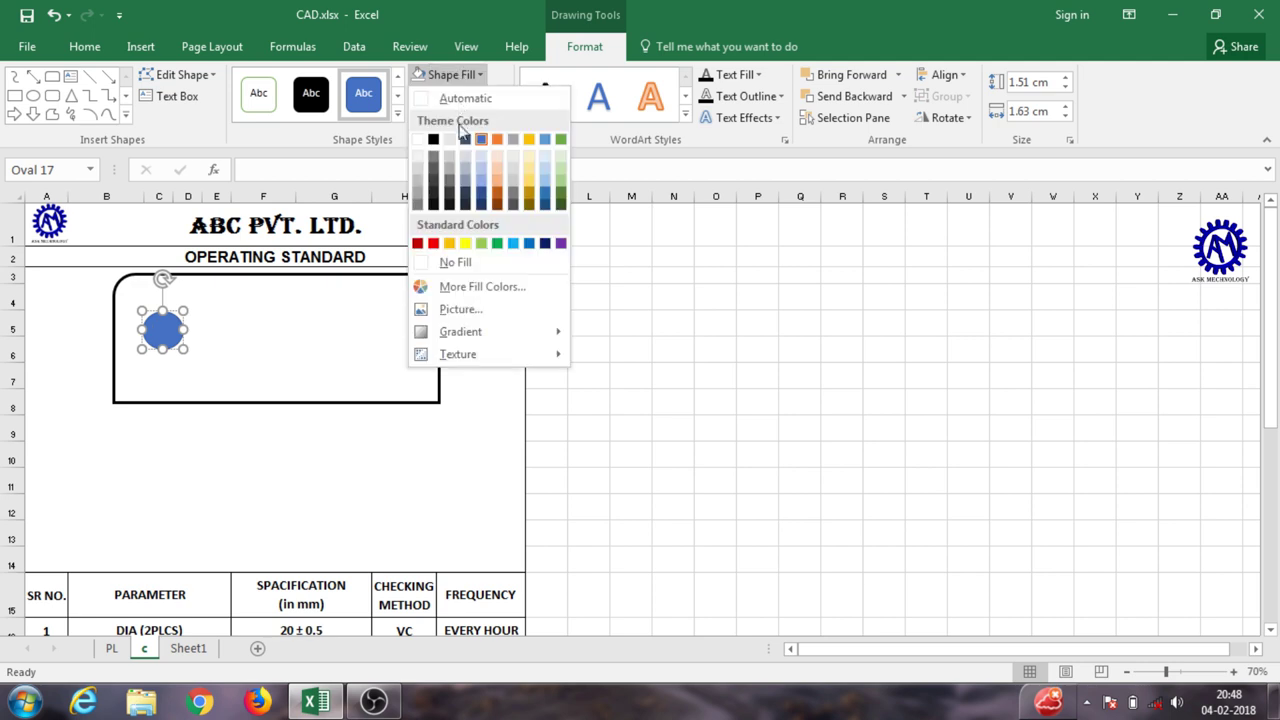
click(456, 264)
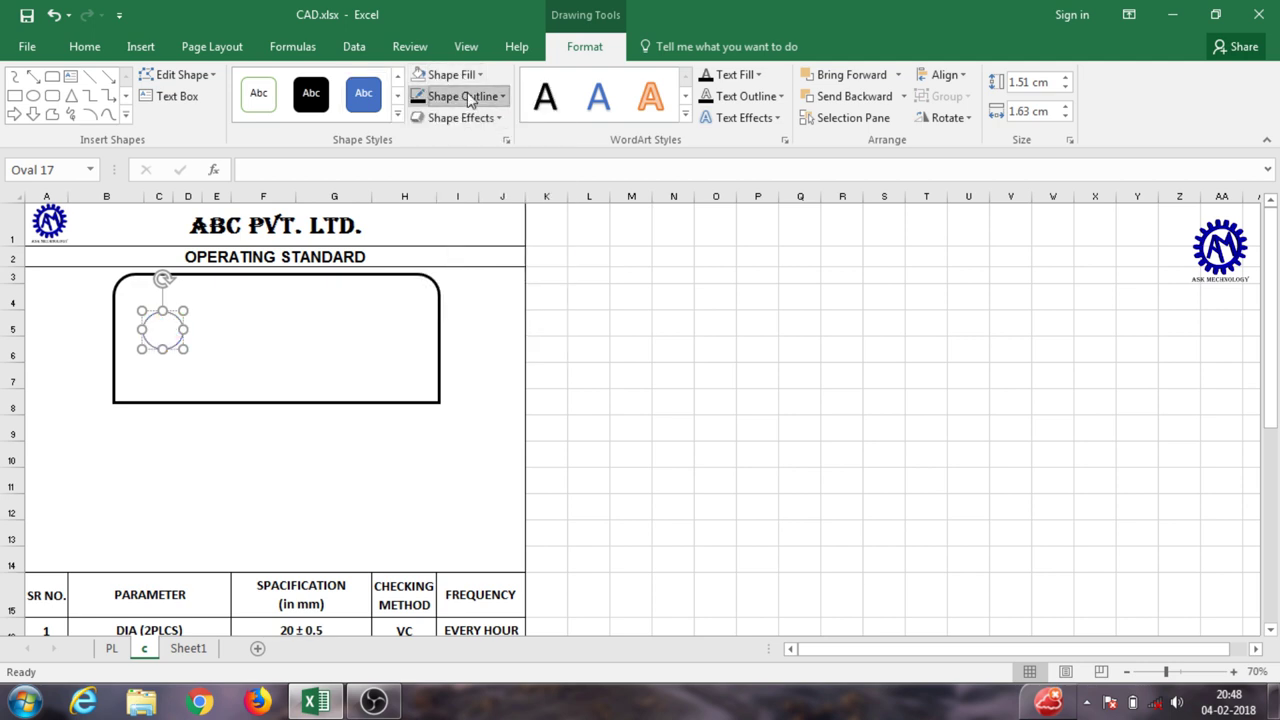
click(471, 96)
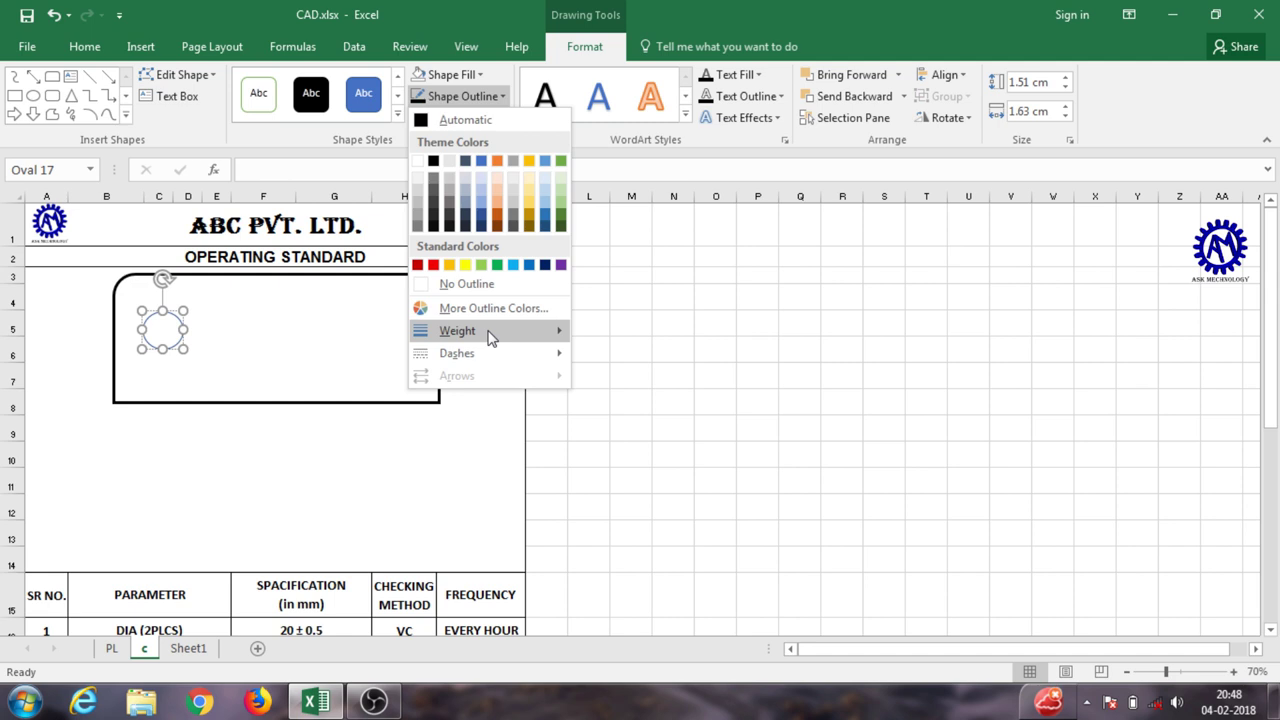
mouse_move(513, 338)
click(671, 455)
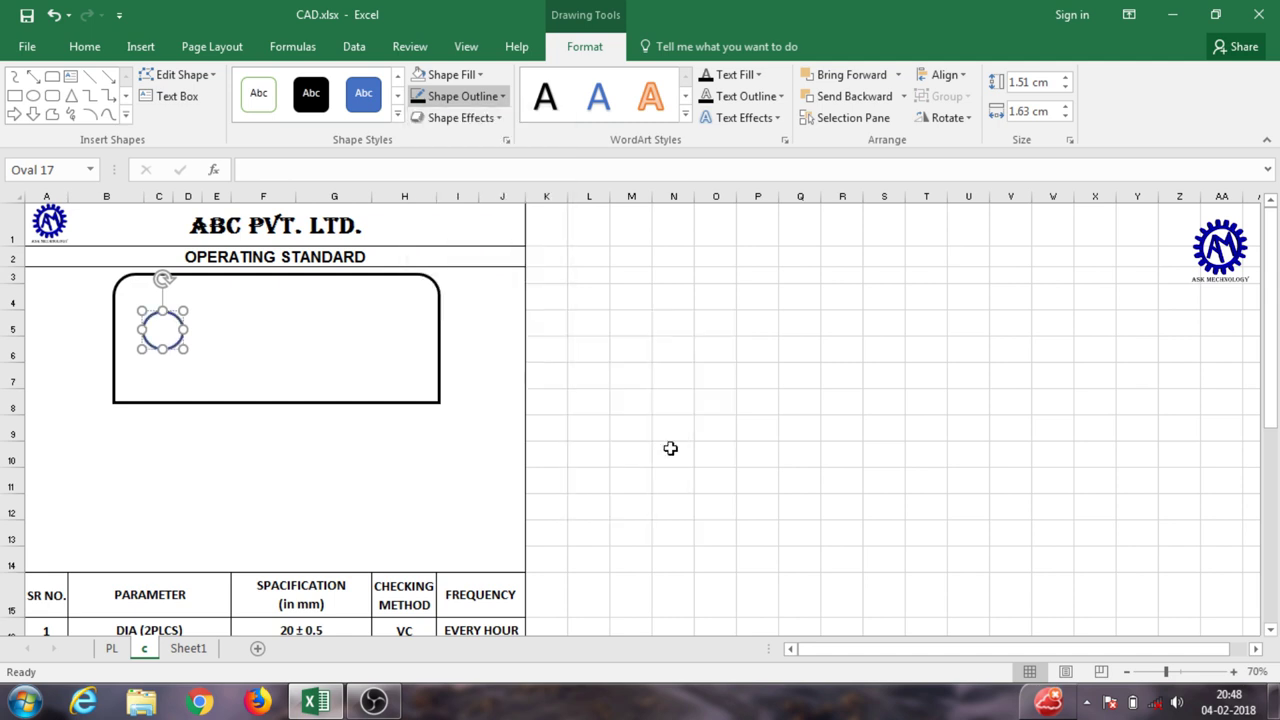
click(483, 100)
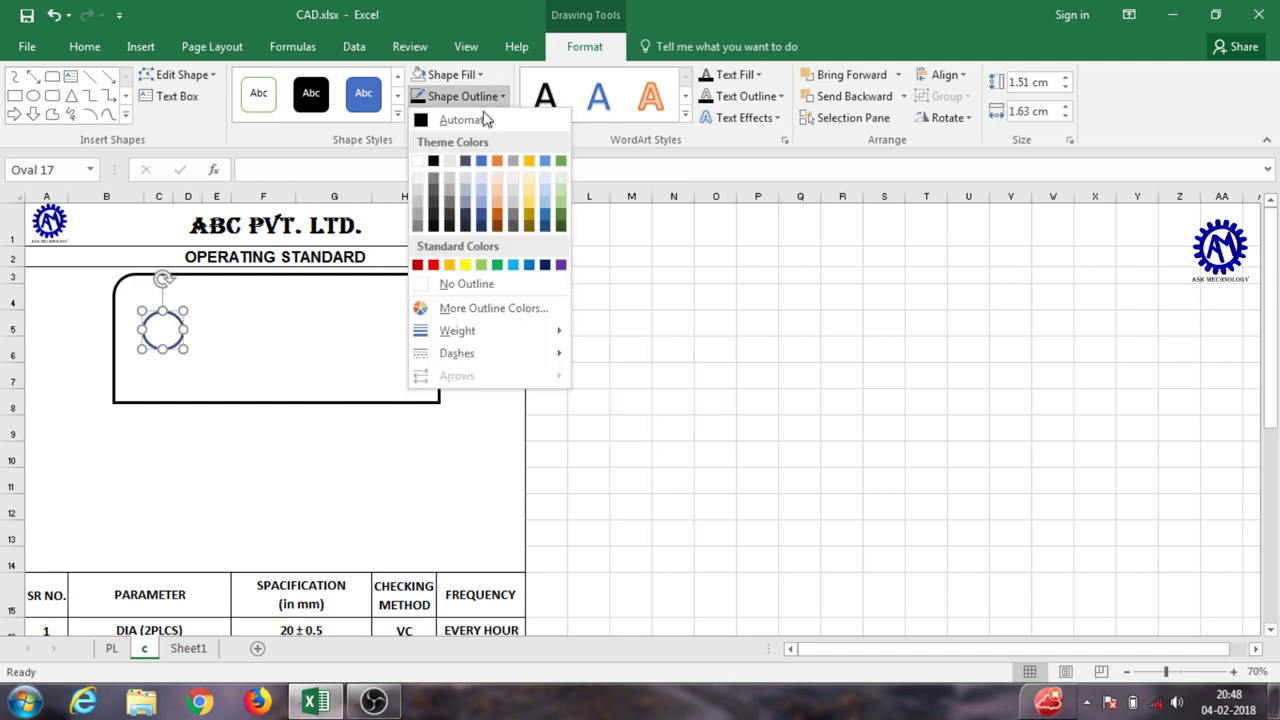
click(485, 124)
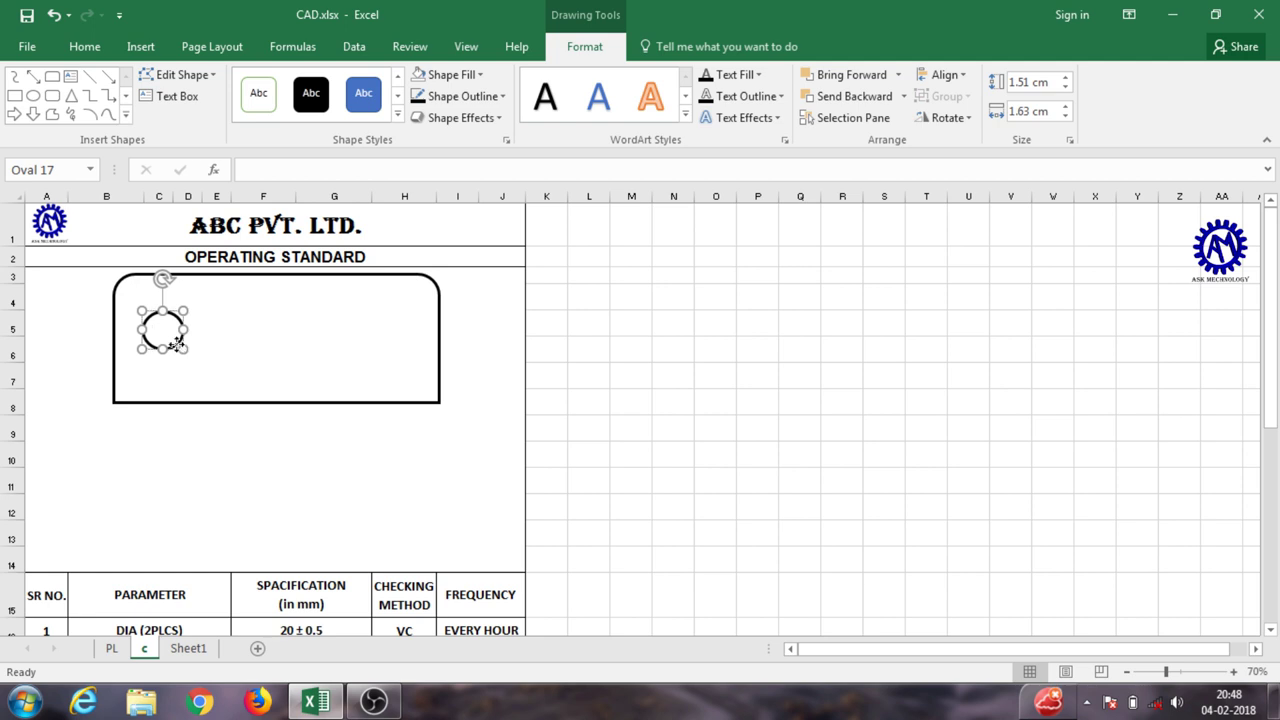
drag(176, 346, 171, 352)
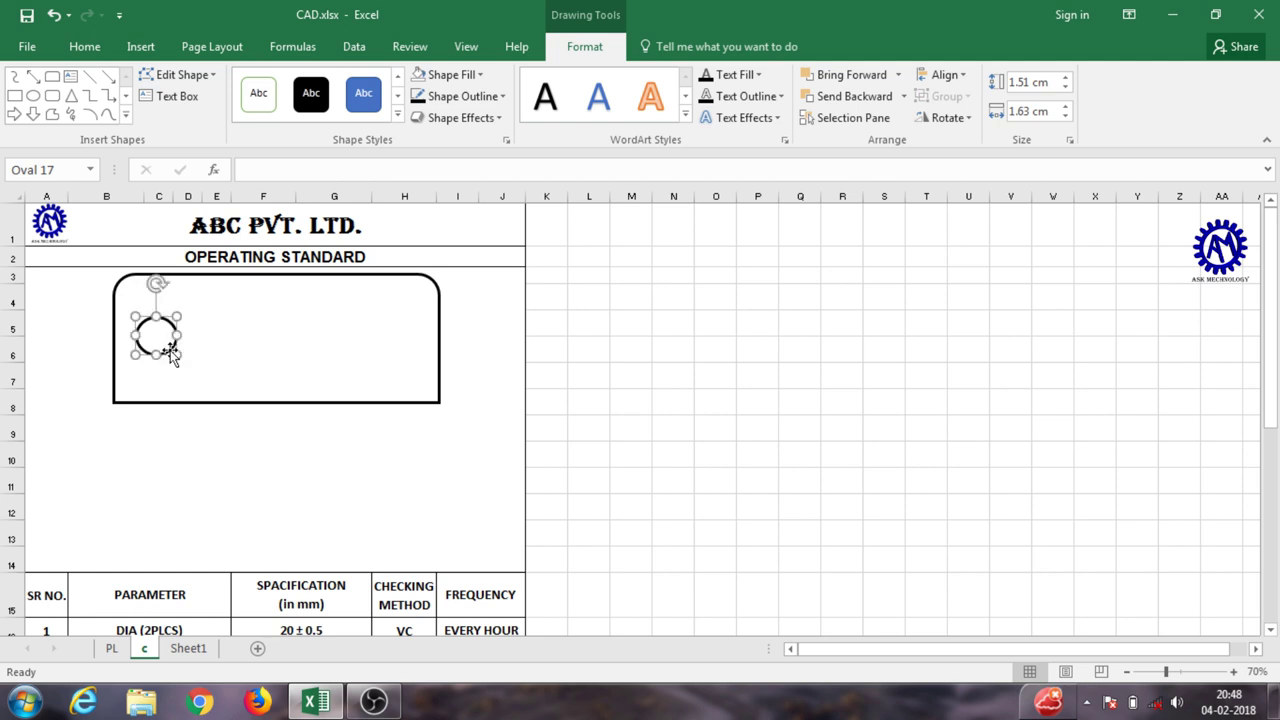
Step: Duplicate the small circle with Ctrl+D, enlarge the copy, and centre it around the original
drag(169, 346, 174, 347)
click(209, 350)
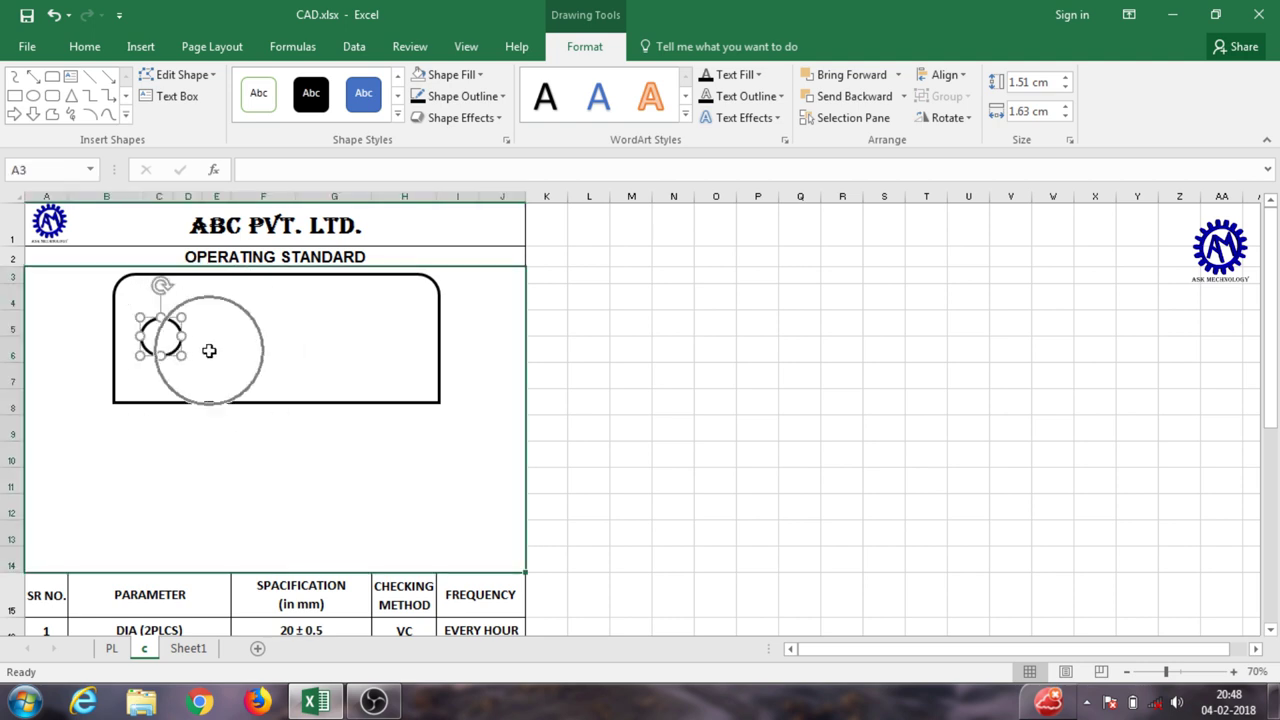
click(175, 354)
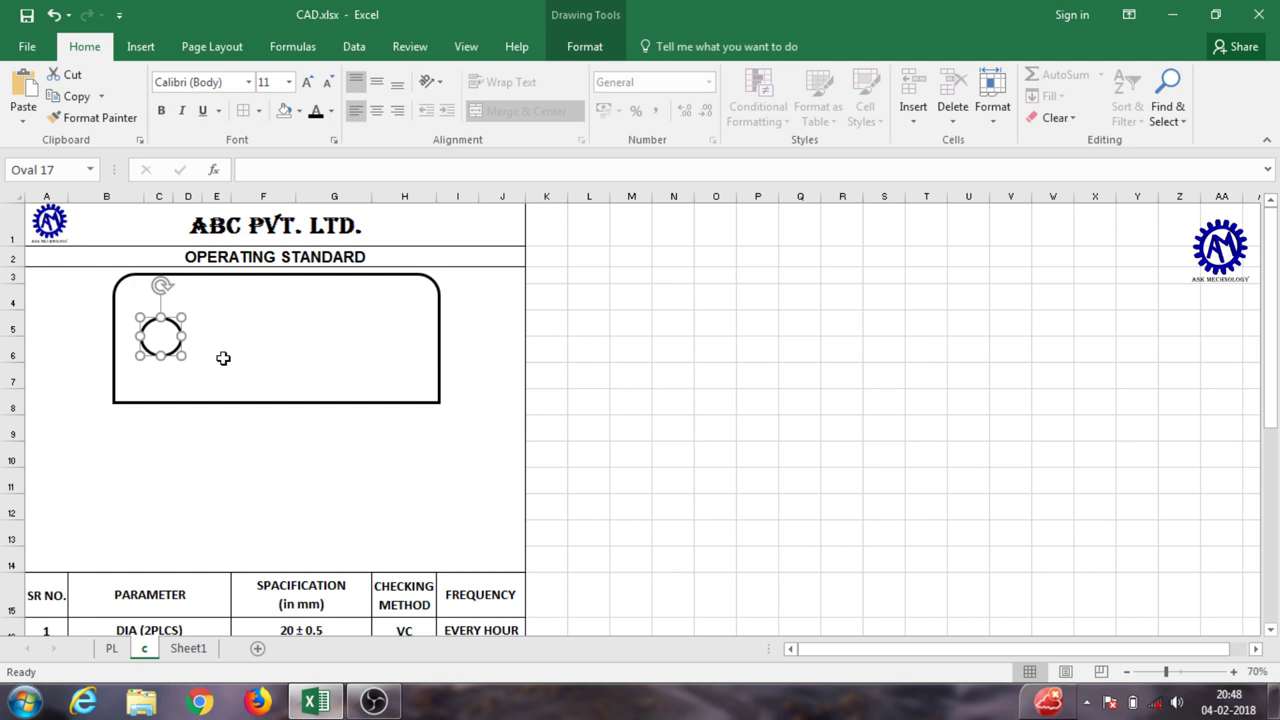
key(ctrl+d)
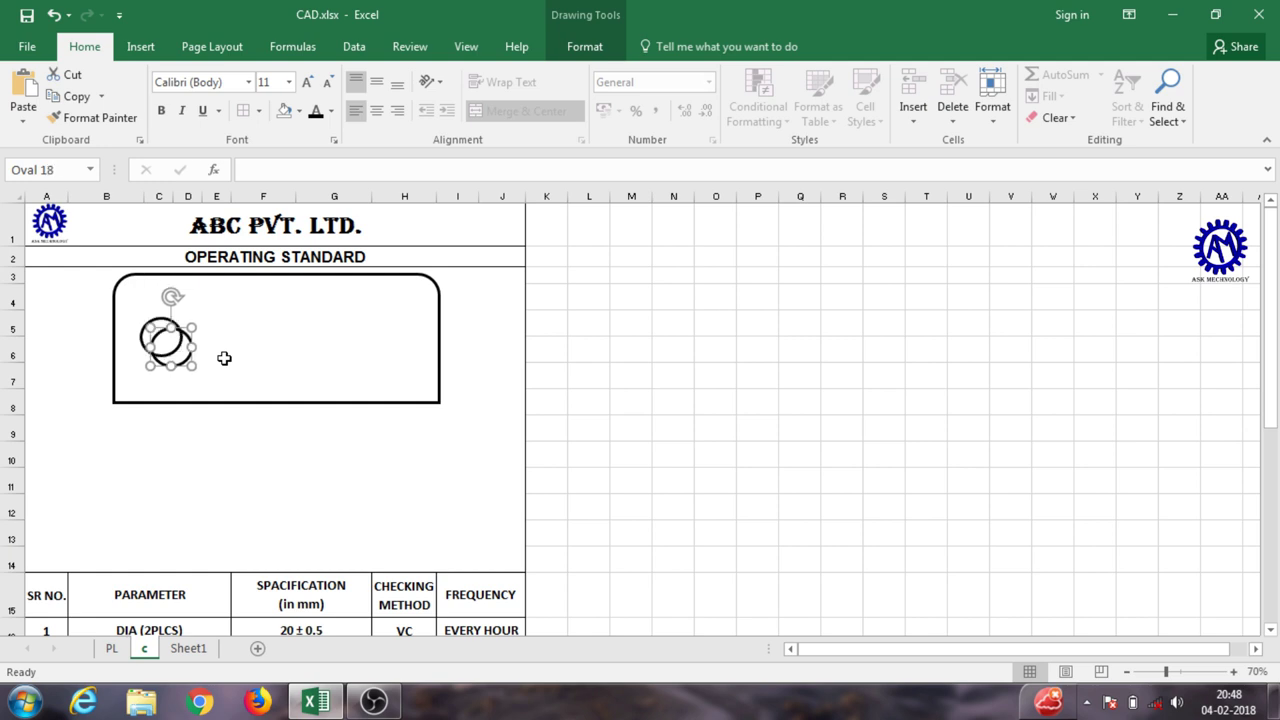
drag(192, 366, 202, 376)
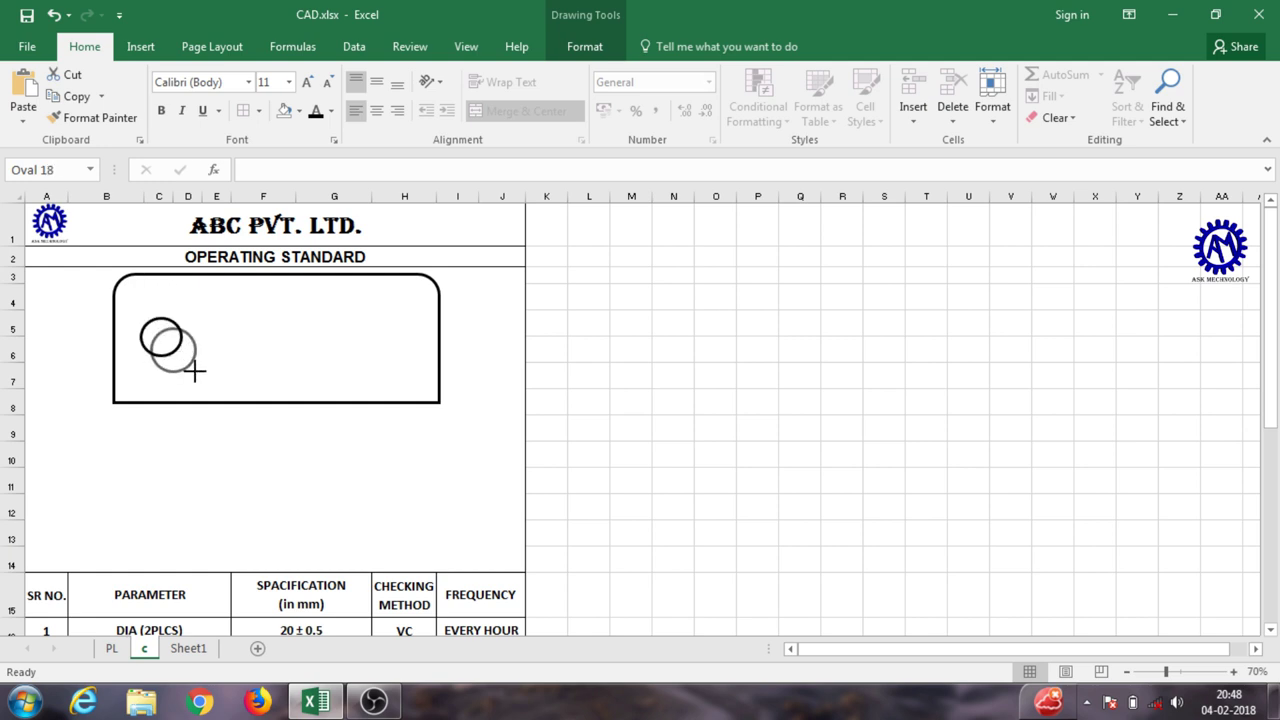
key(Up)
key(Up)
key(Up)
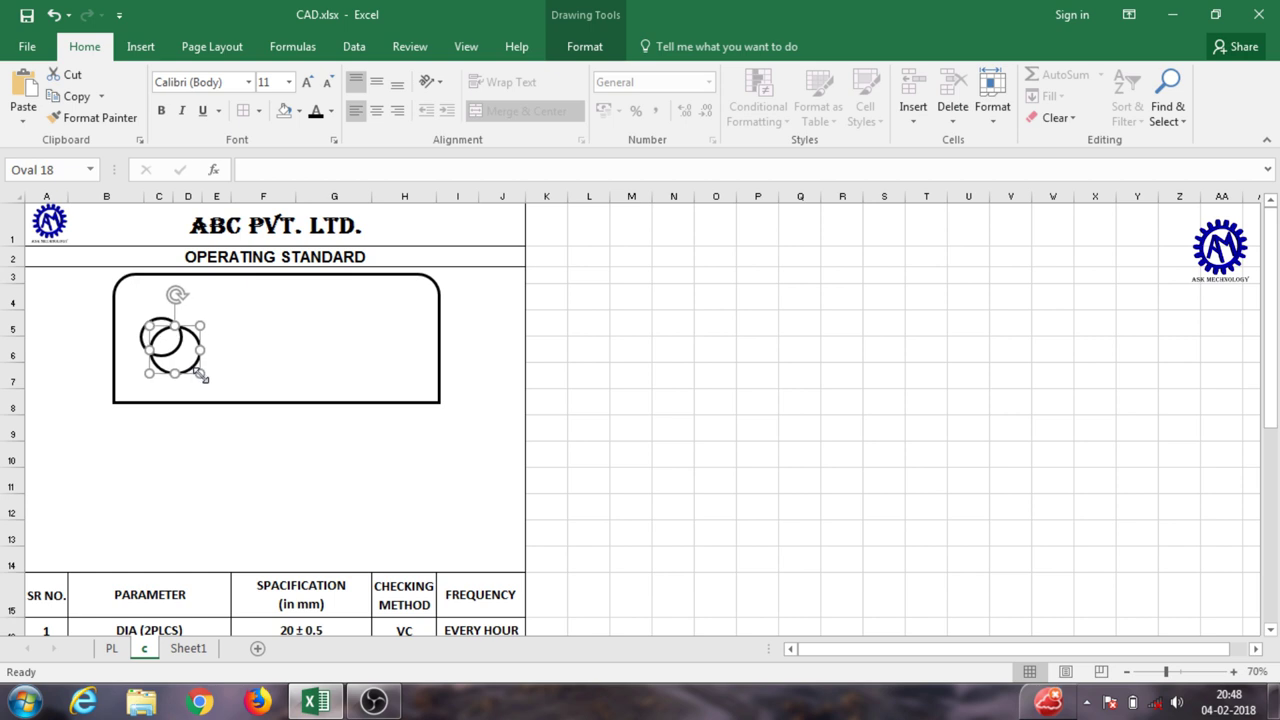
key(Left)
key(Left)
key(Left)
key(Up)
key(Up)
key(Right)
key(Right)
key(Right)
key(Right)
key(Up)
key(Up)
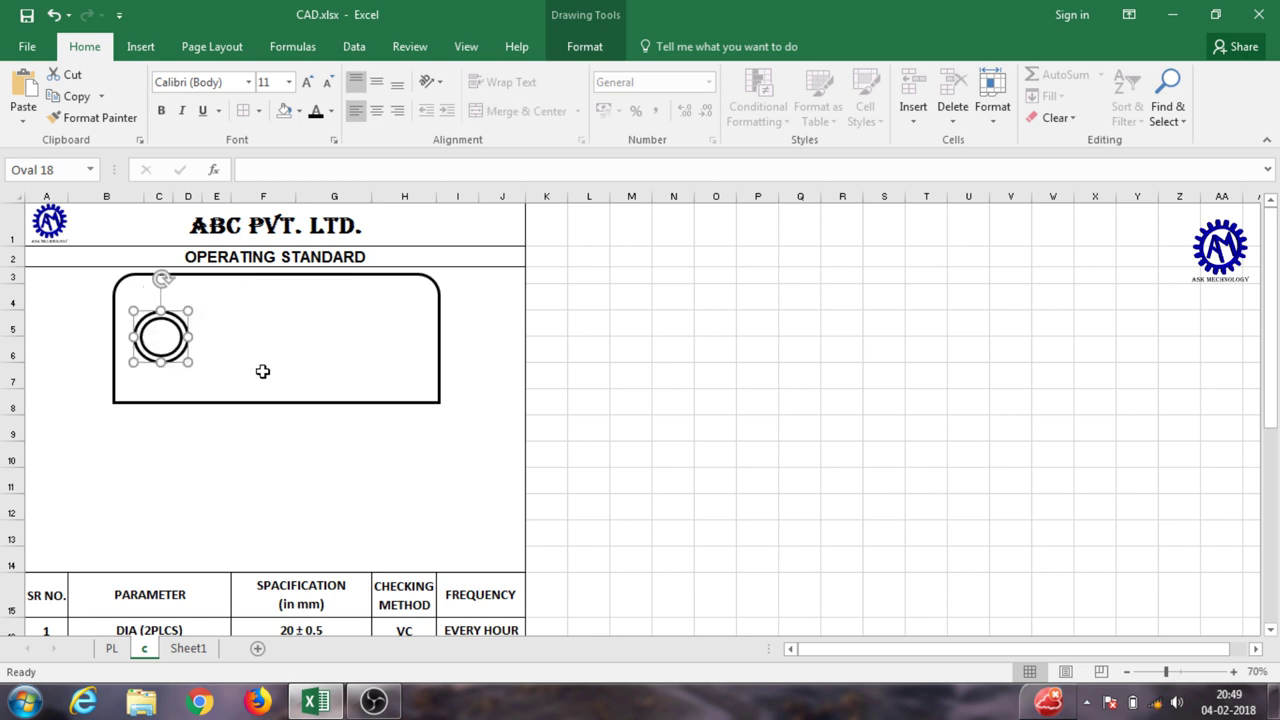
click(262, 371)
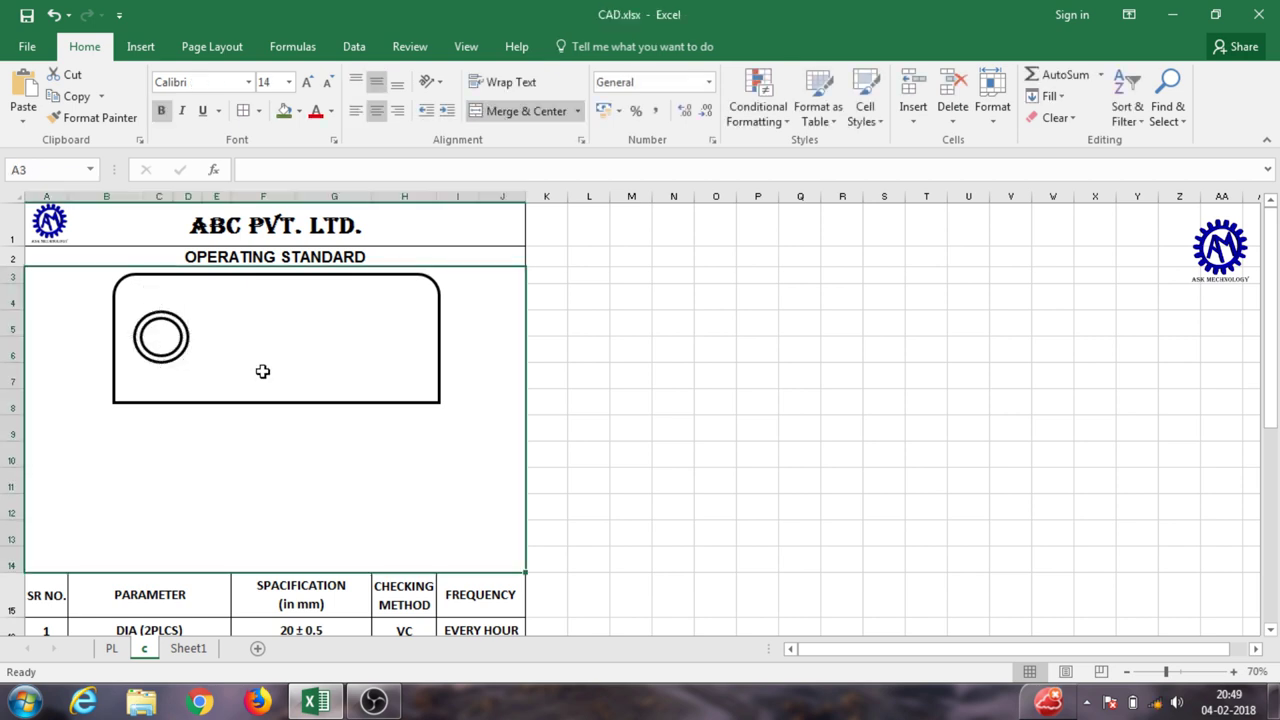
Step: Duplicate both circles of the hole and move the copy to the plate's right end
click(182, 358)
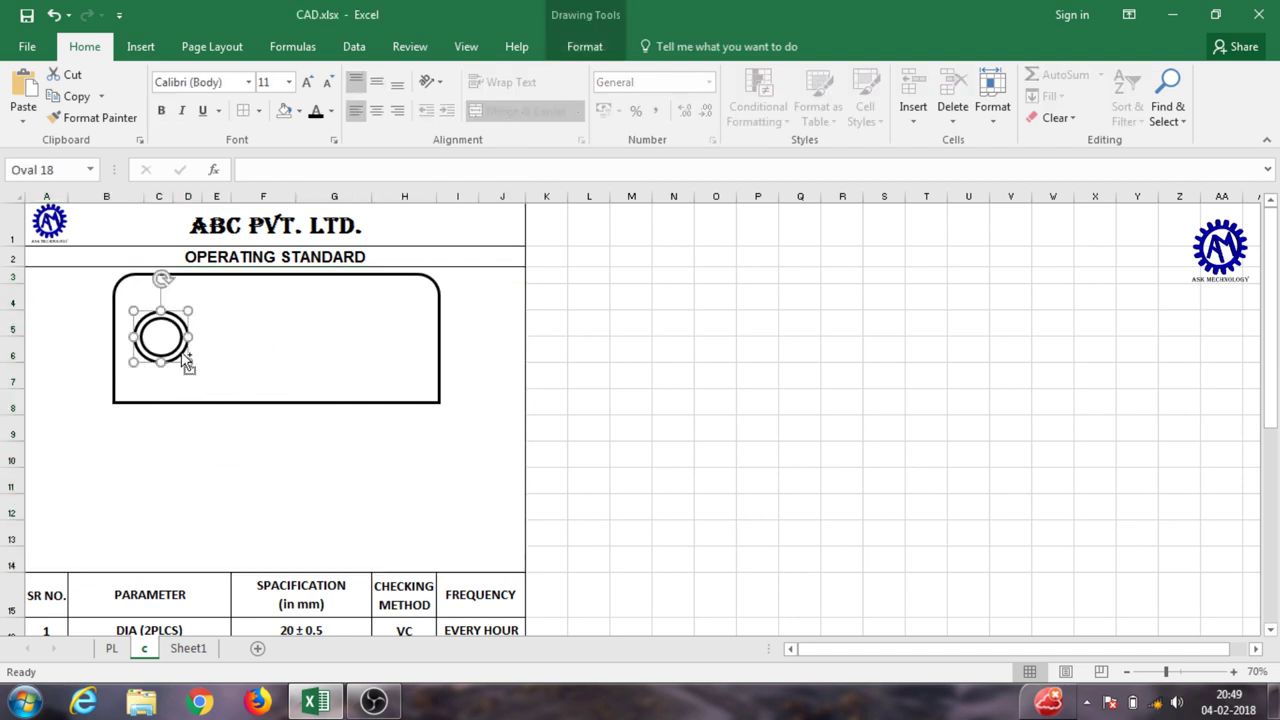
ctrl+click(182, 357)
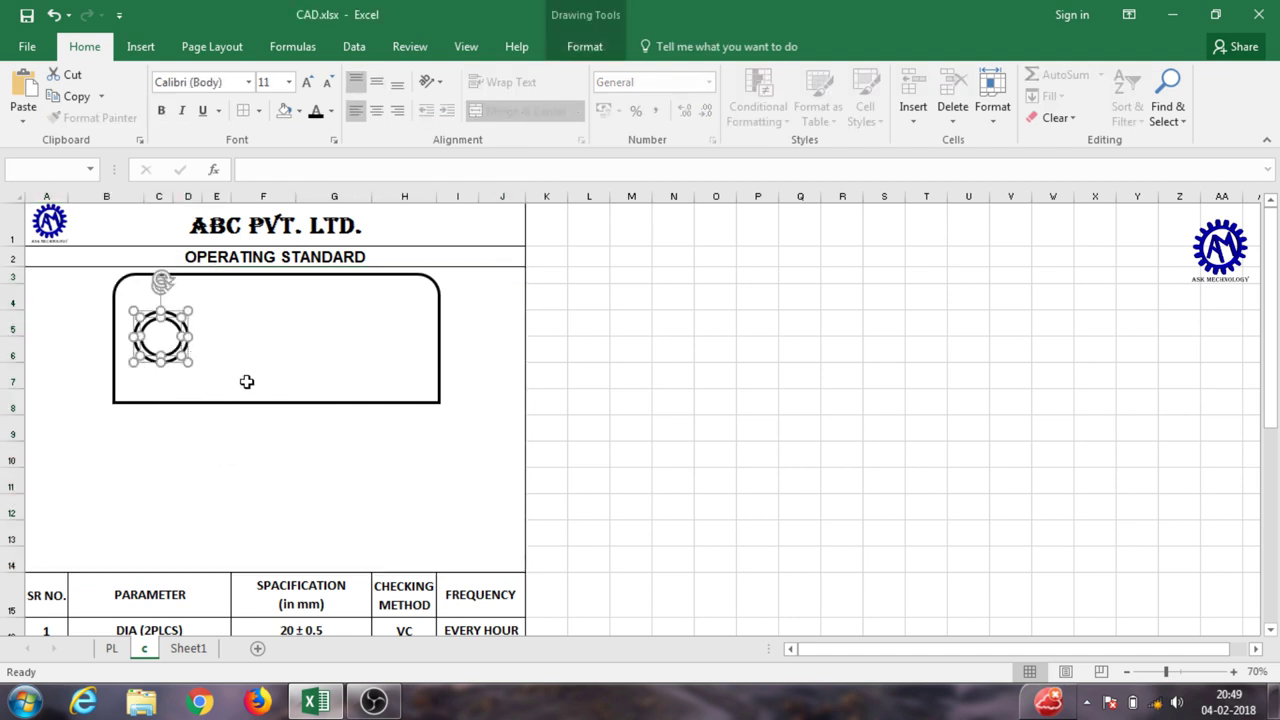
key(ctrl+d)
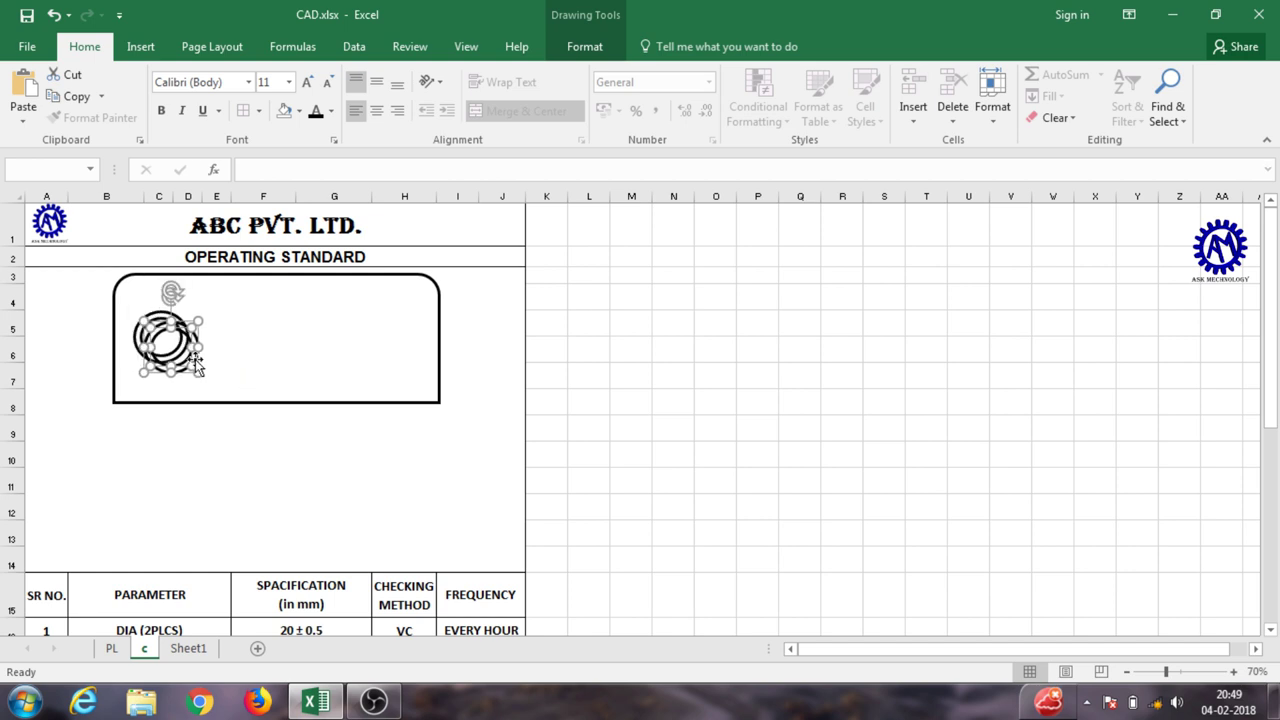
drag(196, 367, 408, 347)
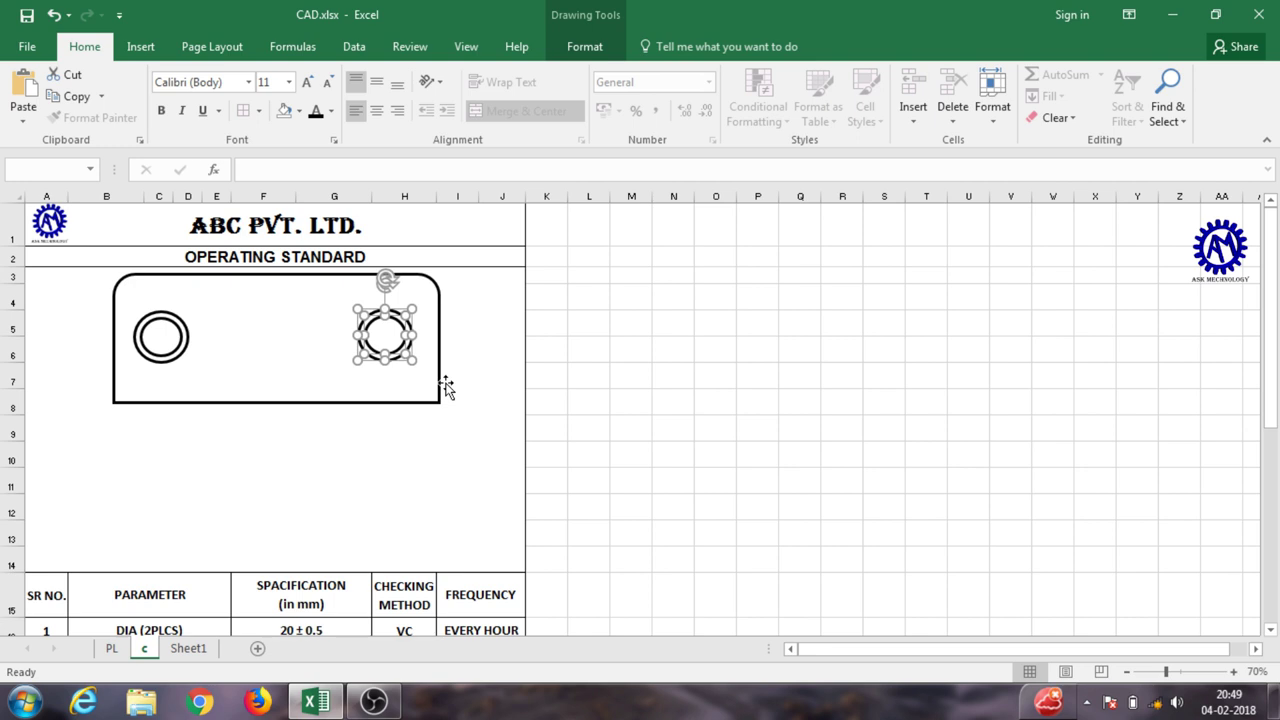
click(694, 398)
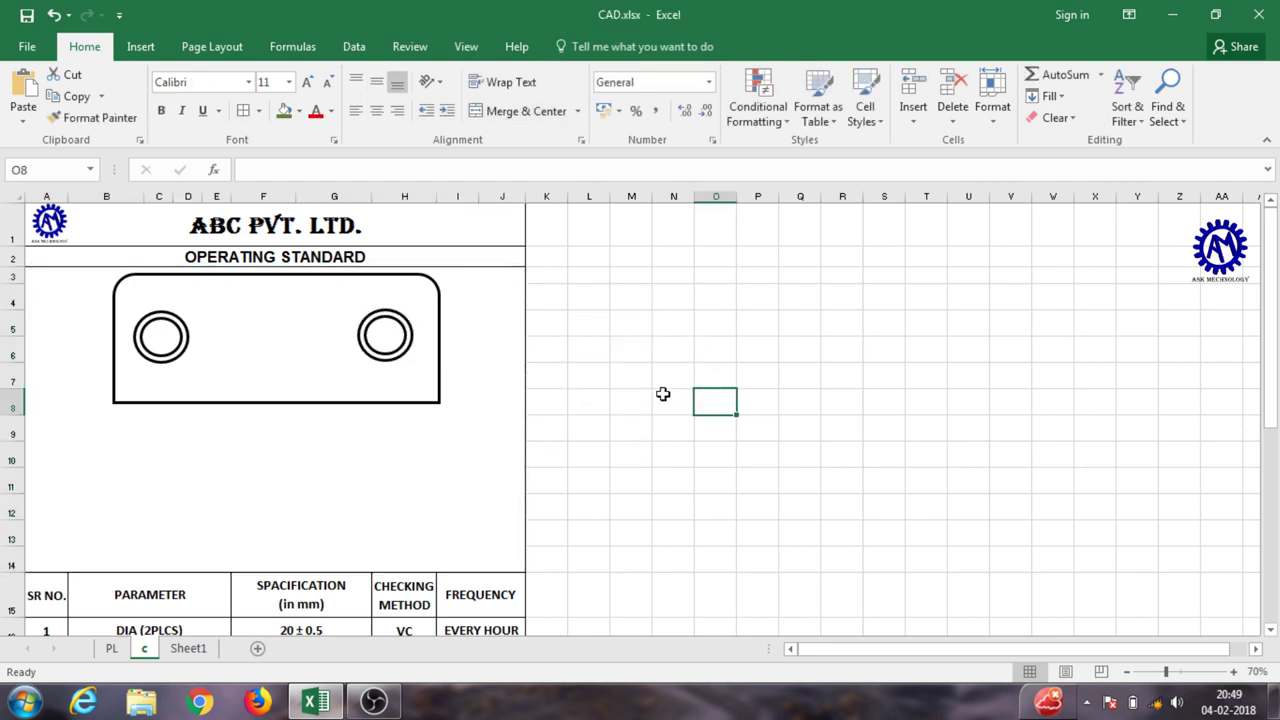
scroll(370, 467, down, 2)
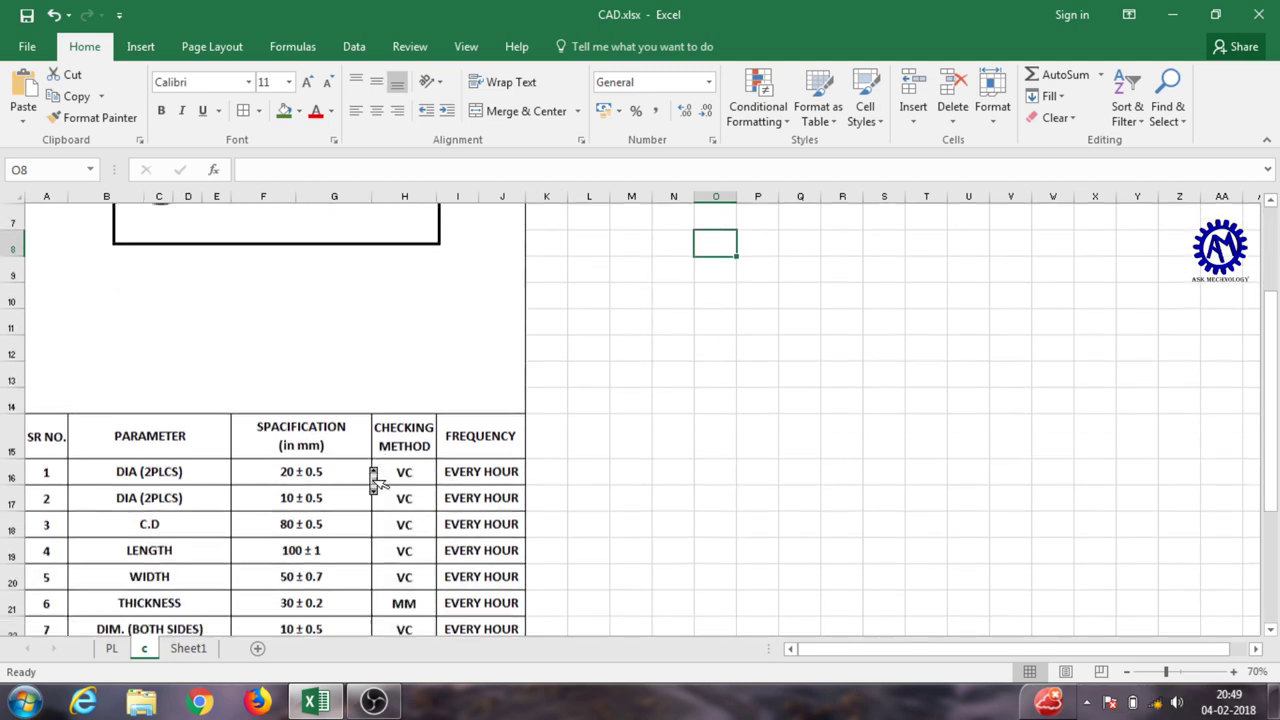
scroll(375, 480, down, 1)
scroll(372, 478, up, 1)
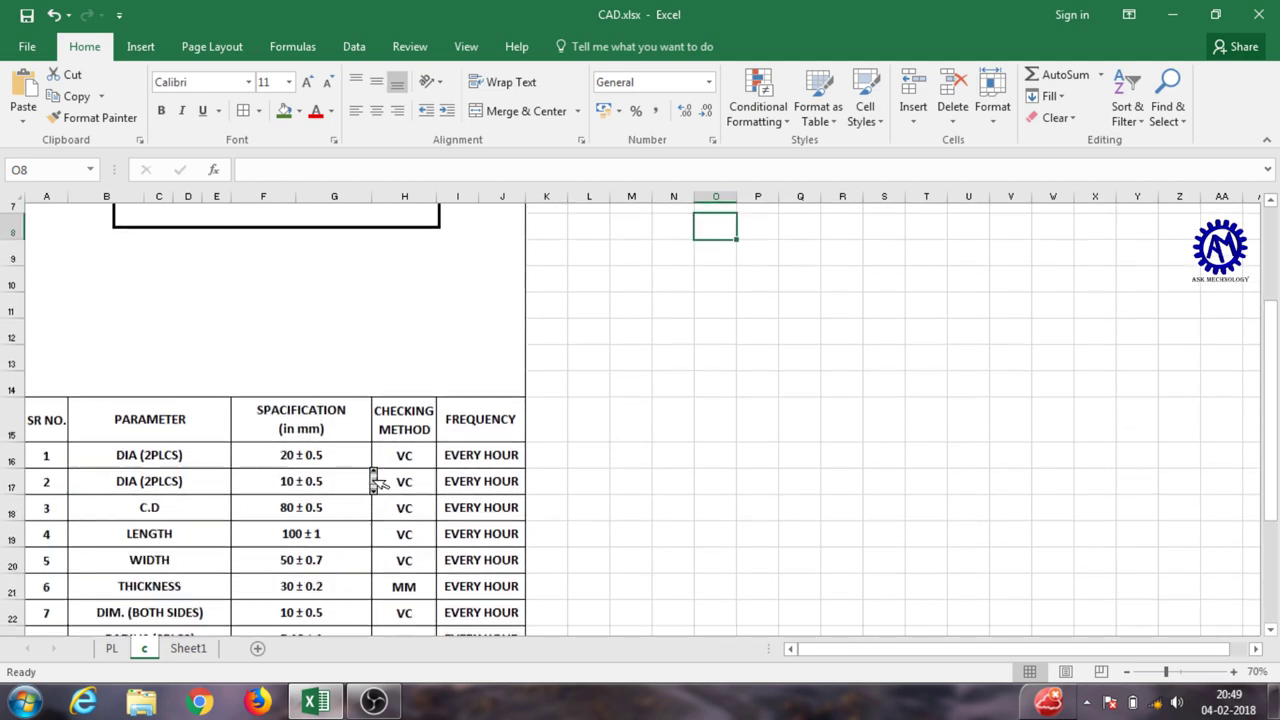
scroll(372, 478, up, 1)
scroll(371, 475, up, 1)
scroll(372, 475, down, 1)
scroll(370, 468, up, 1)
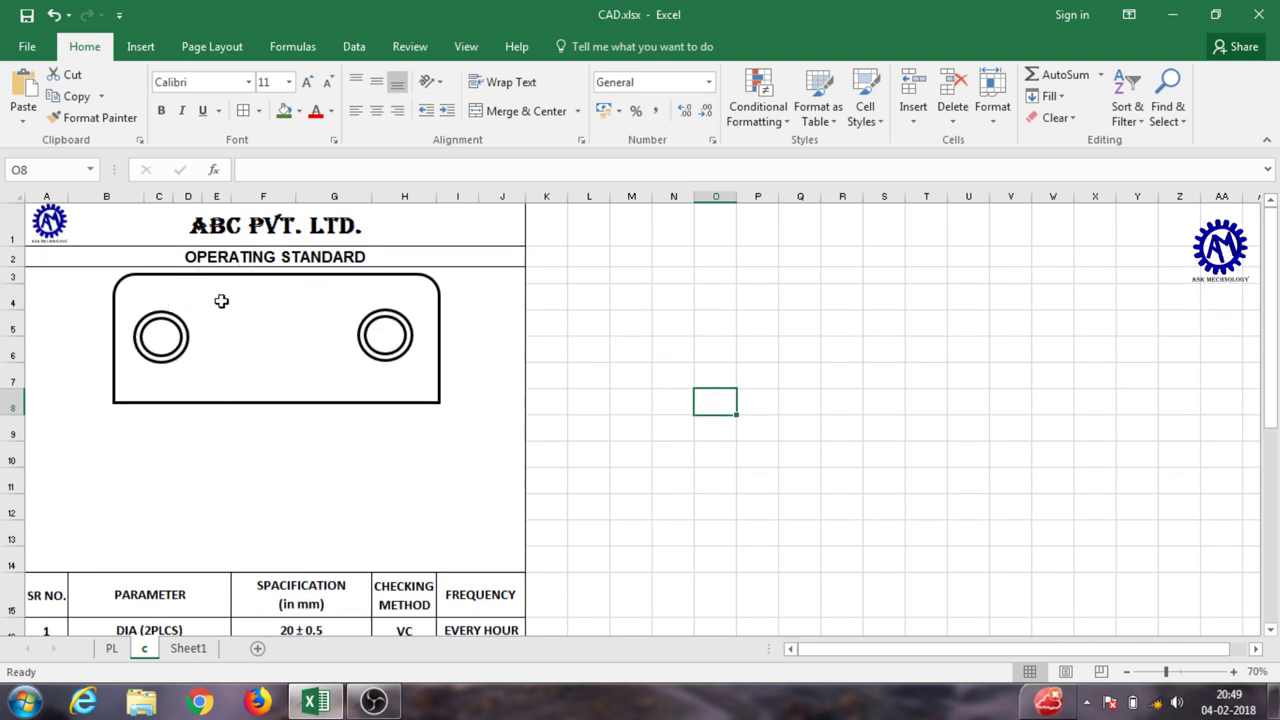
click(141, 47)
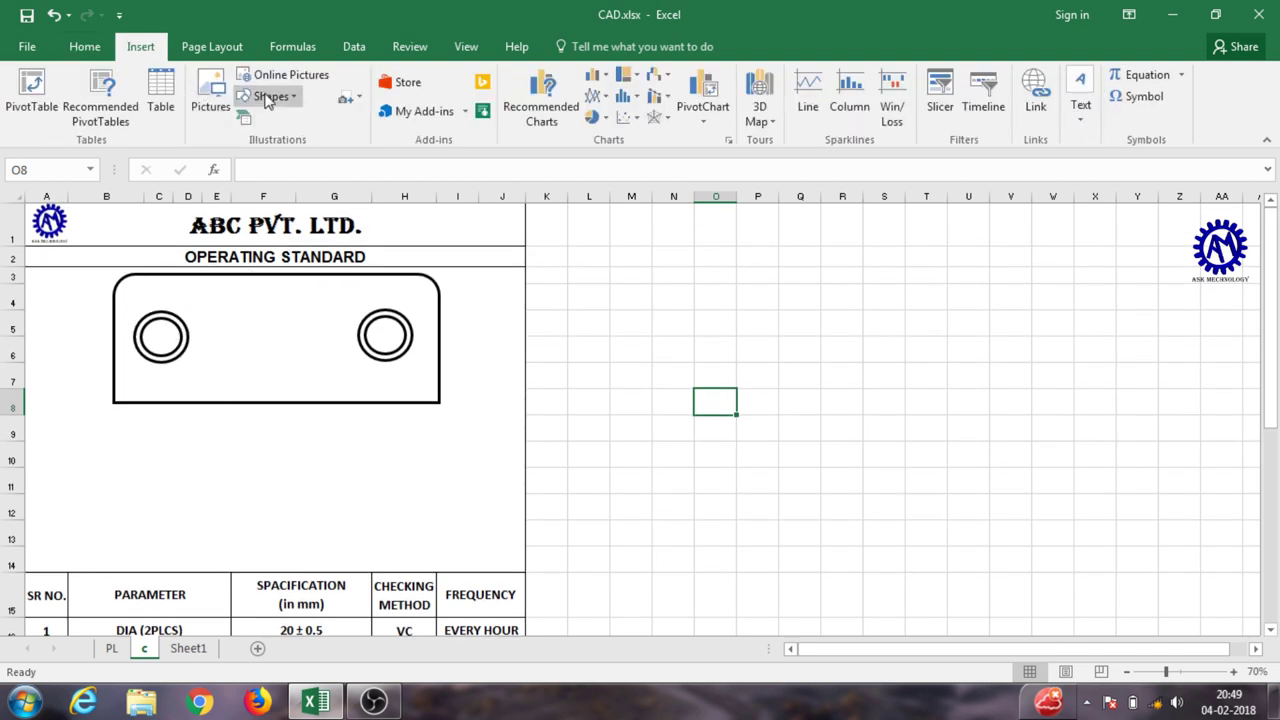
Step: Draw a short black 2¼ pt vertical line below the plate's left corner
click(280, 97)
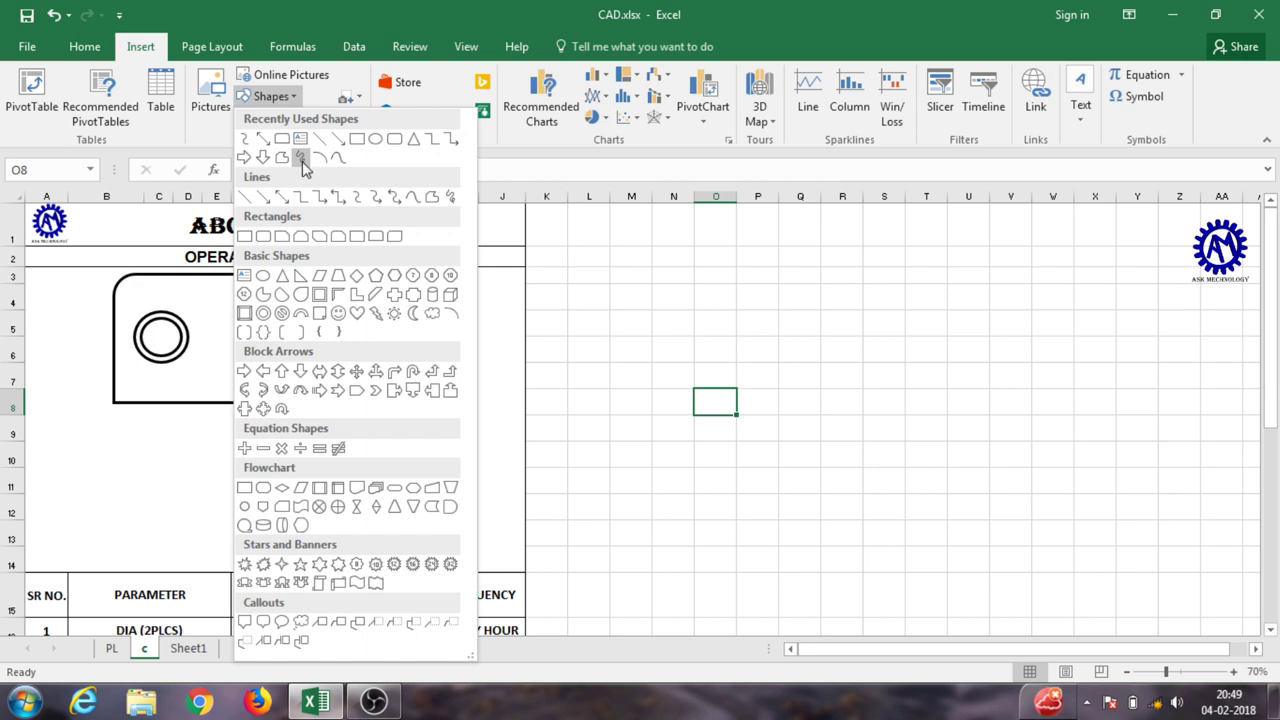
click(250, 199)
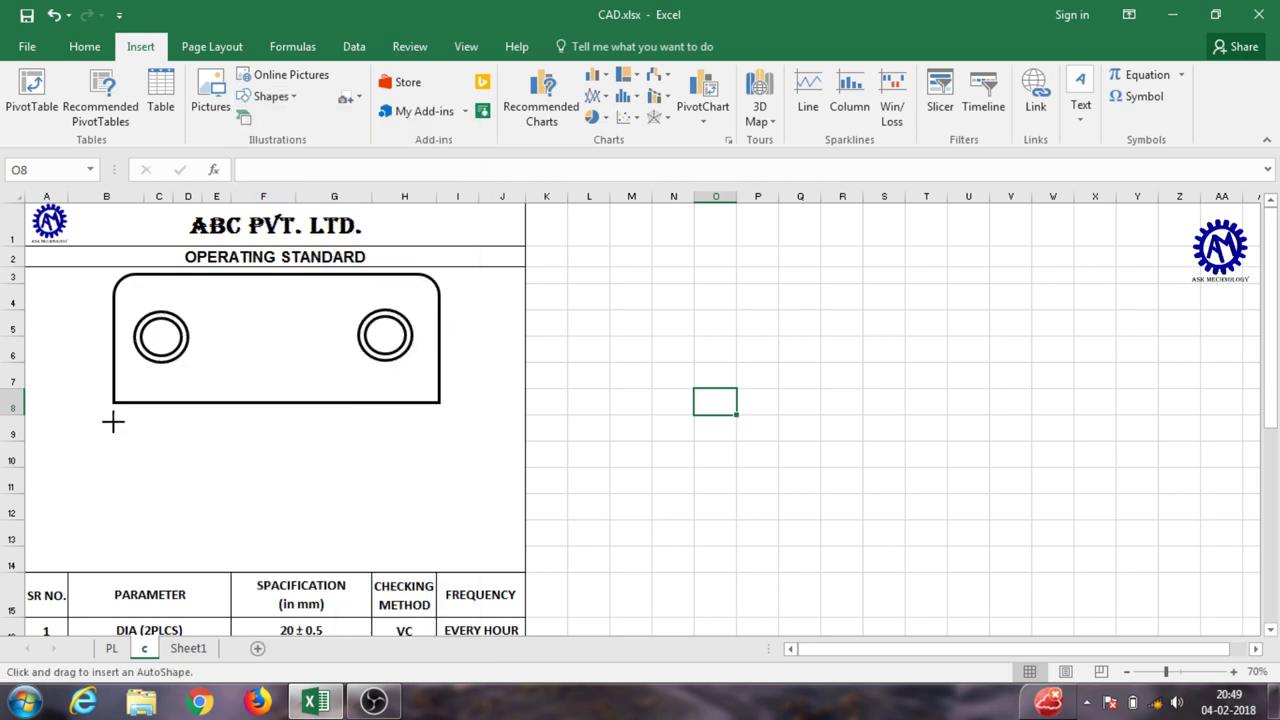
drag(113, 435, 113, 437)
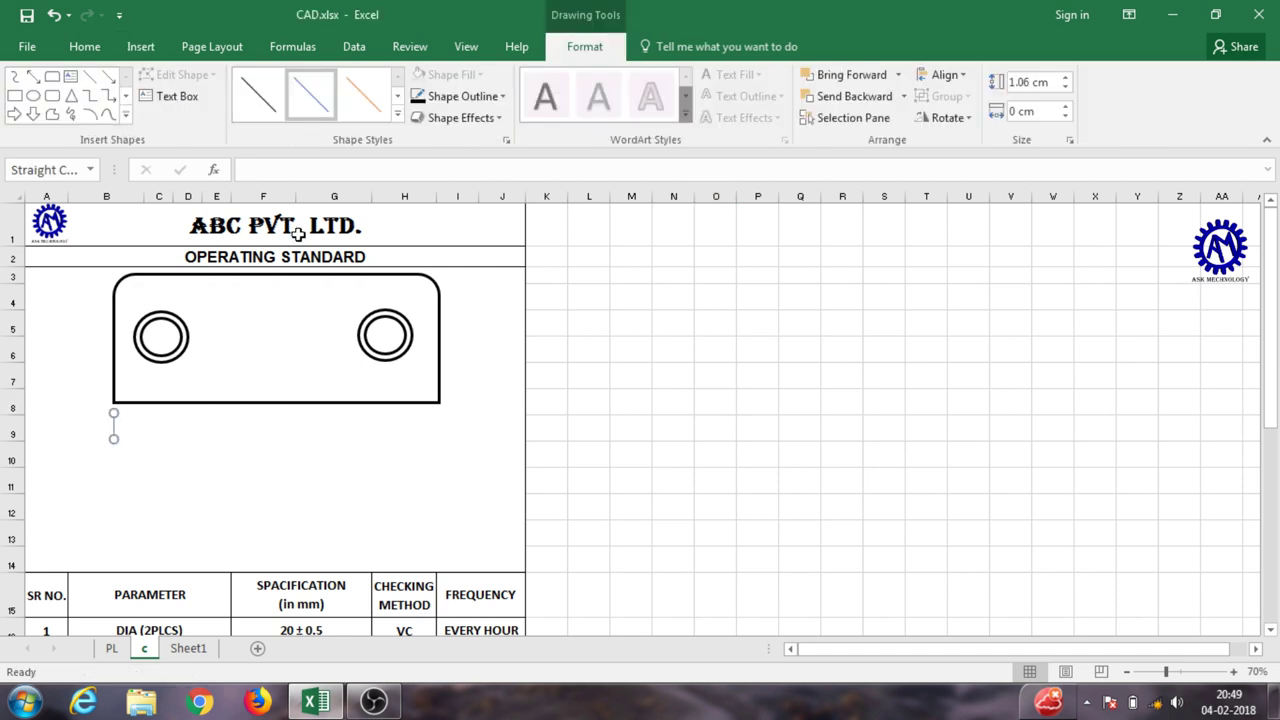
click(474, 97)
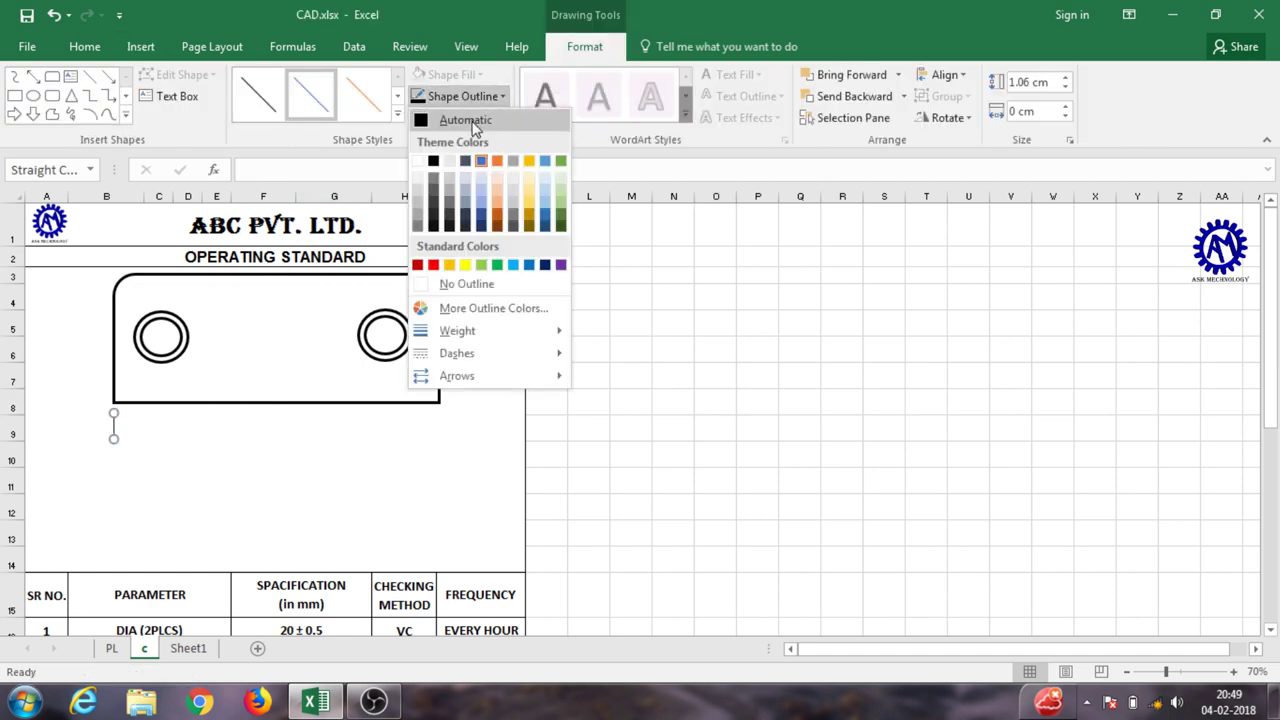
click(474, 120)
click(490, 96)
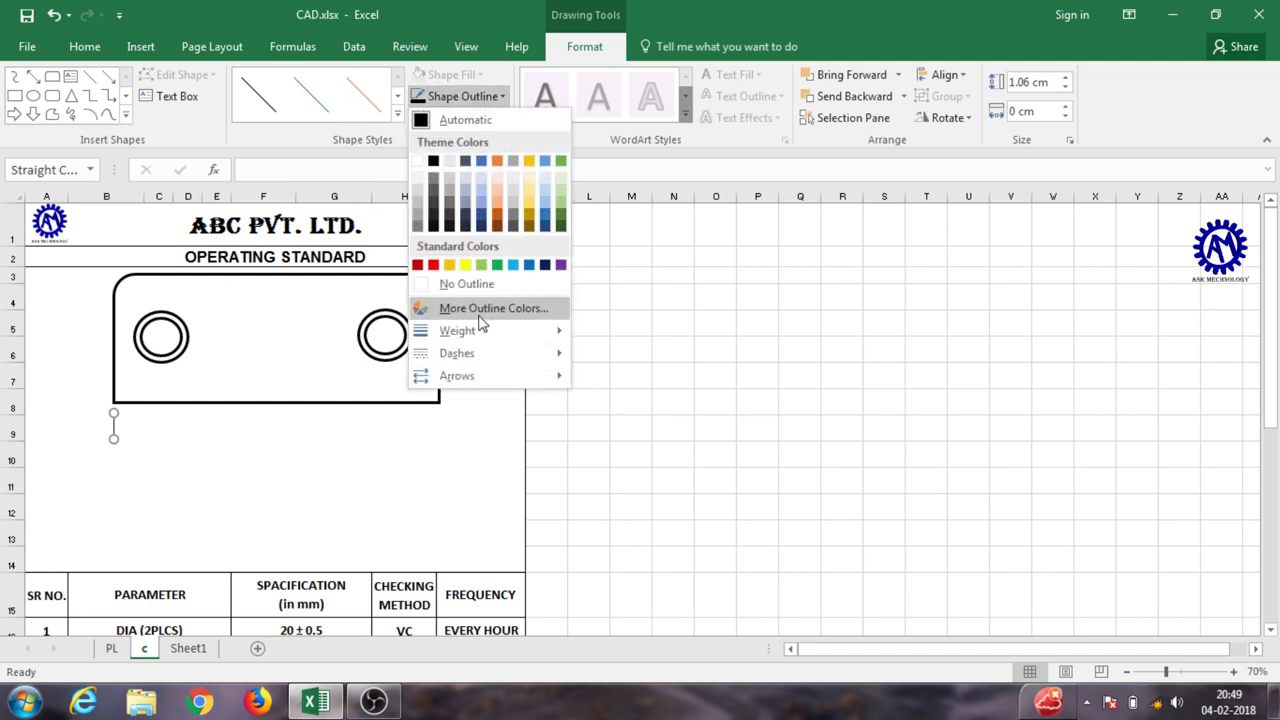
mouse_move(482, 332)
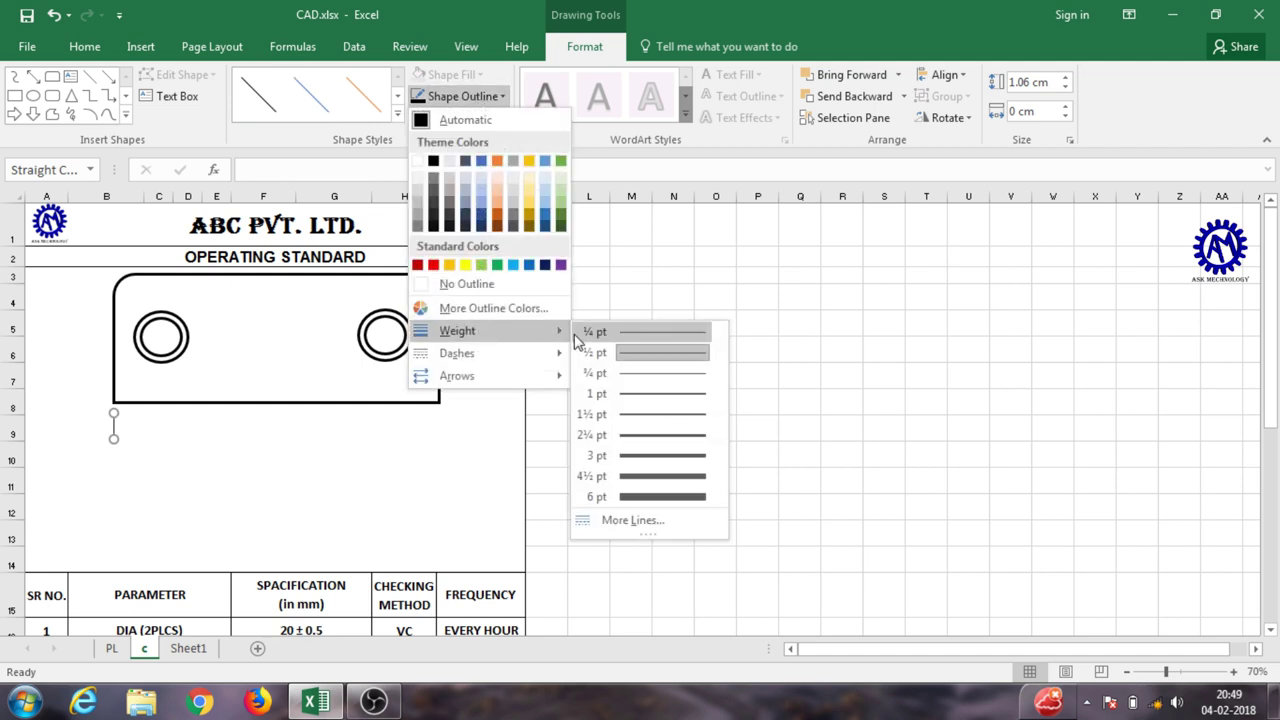
click(645, 437)
click(166, 449)
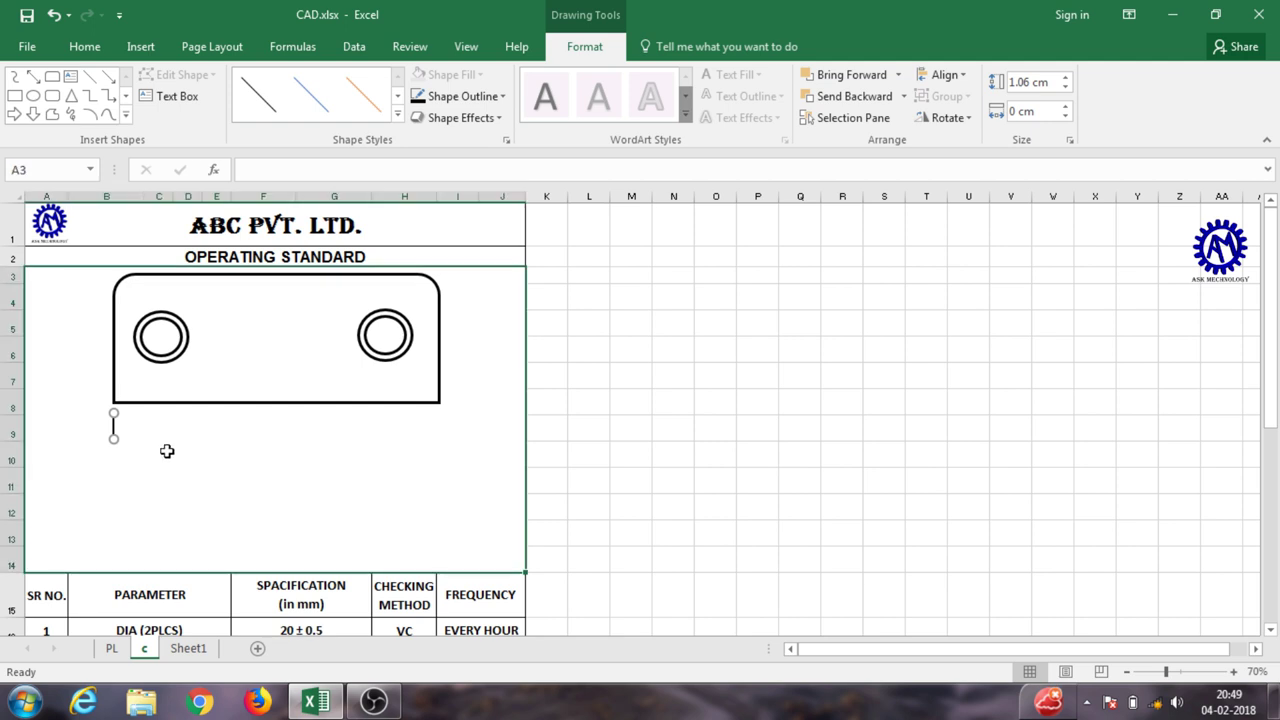
Step: Copy the short line under the plate's right corner and align it with the left one
click(114, 427)
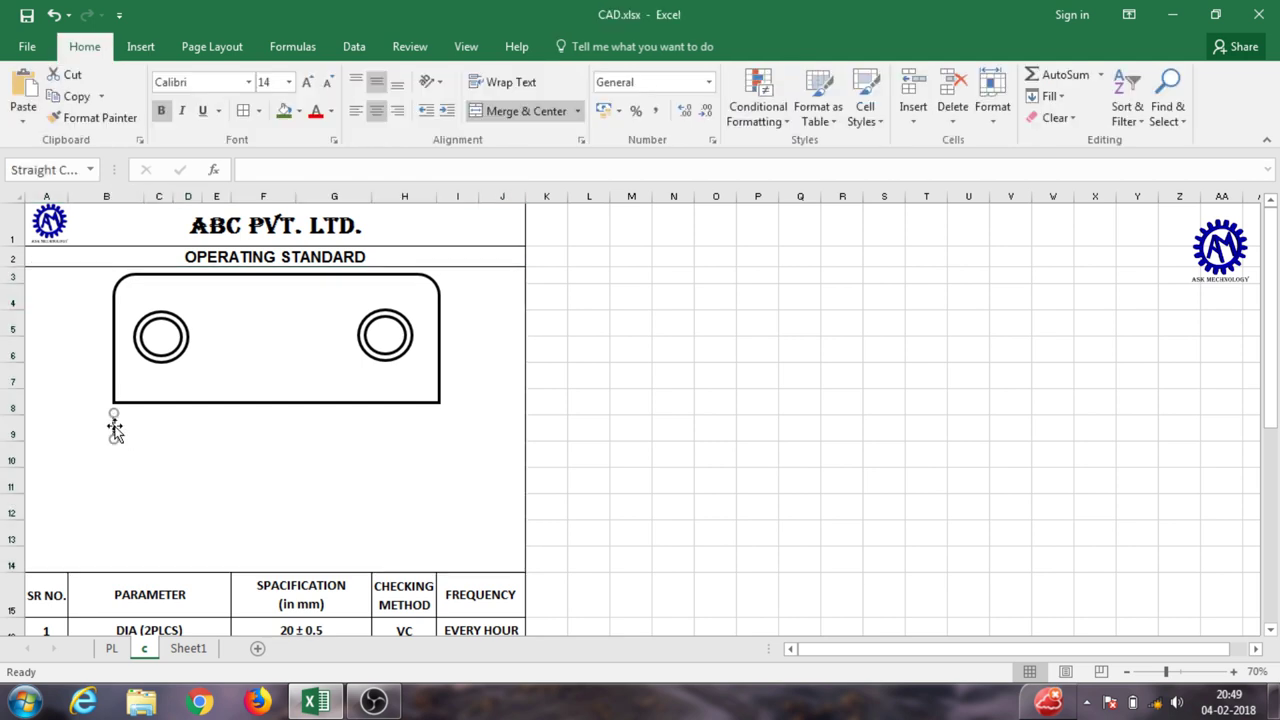
drag(117, 435, 450, 422)
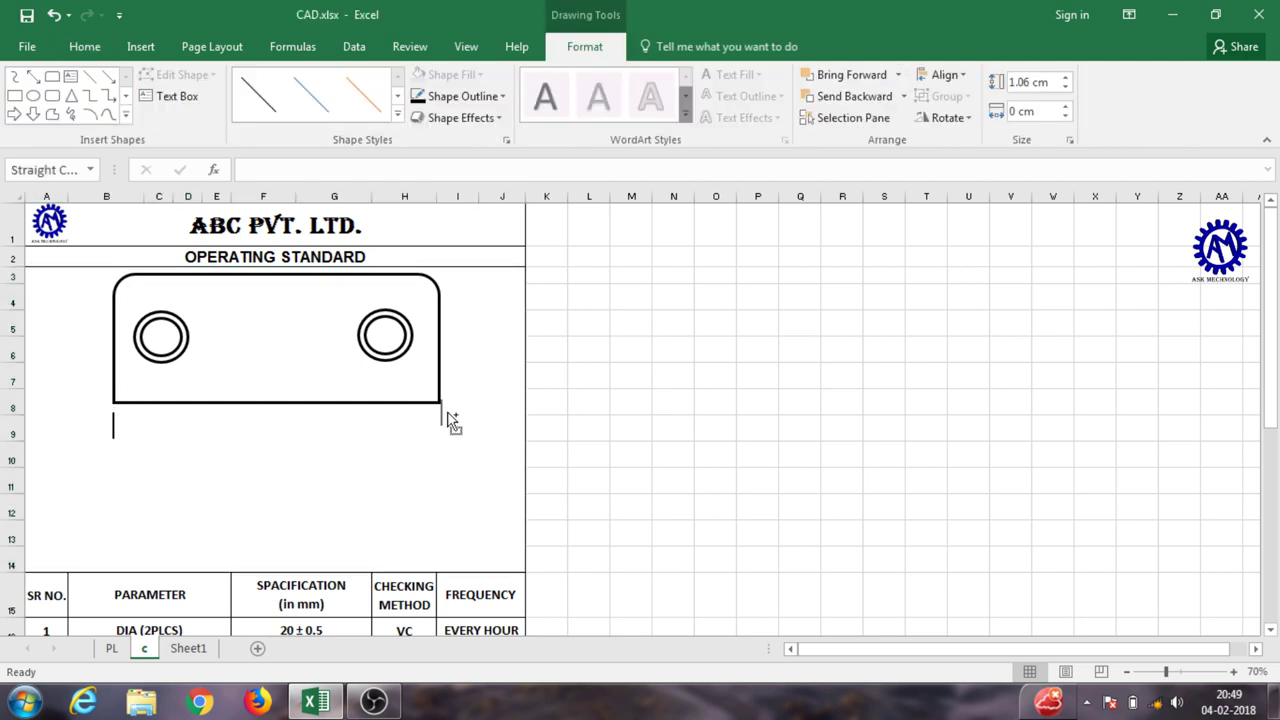
drag(450, 422, 444, 426)
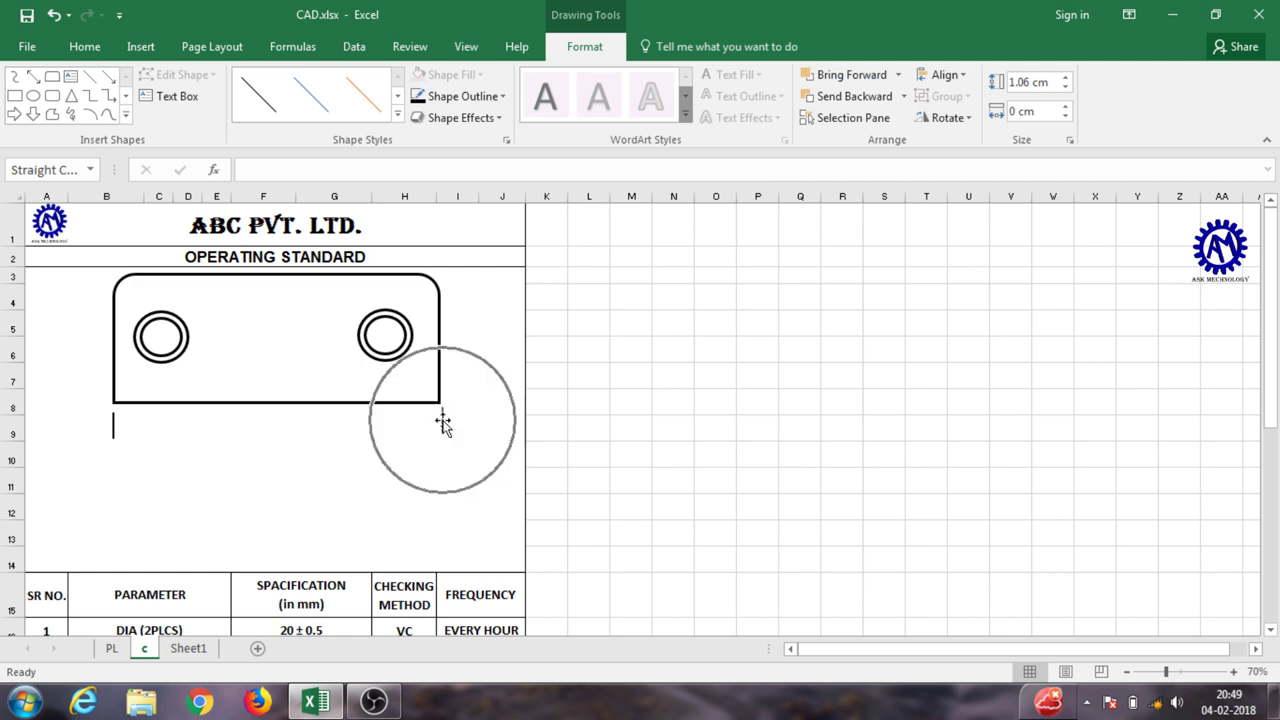
key(Left)
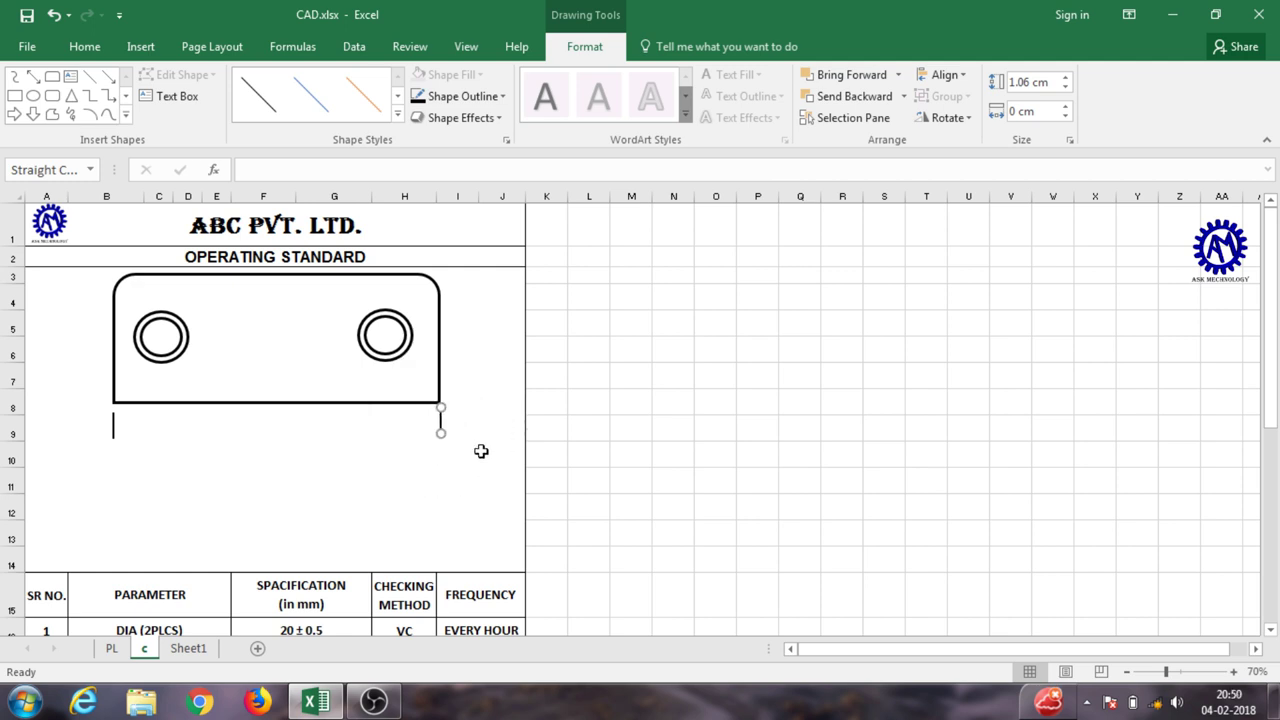
click(501, 469)
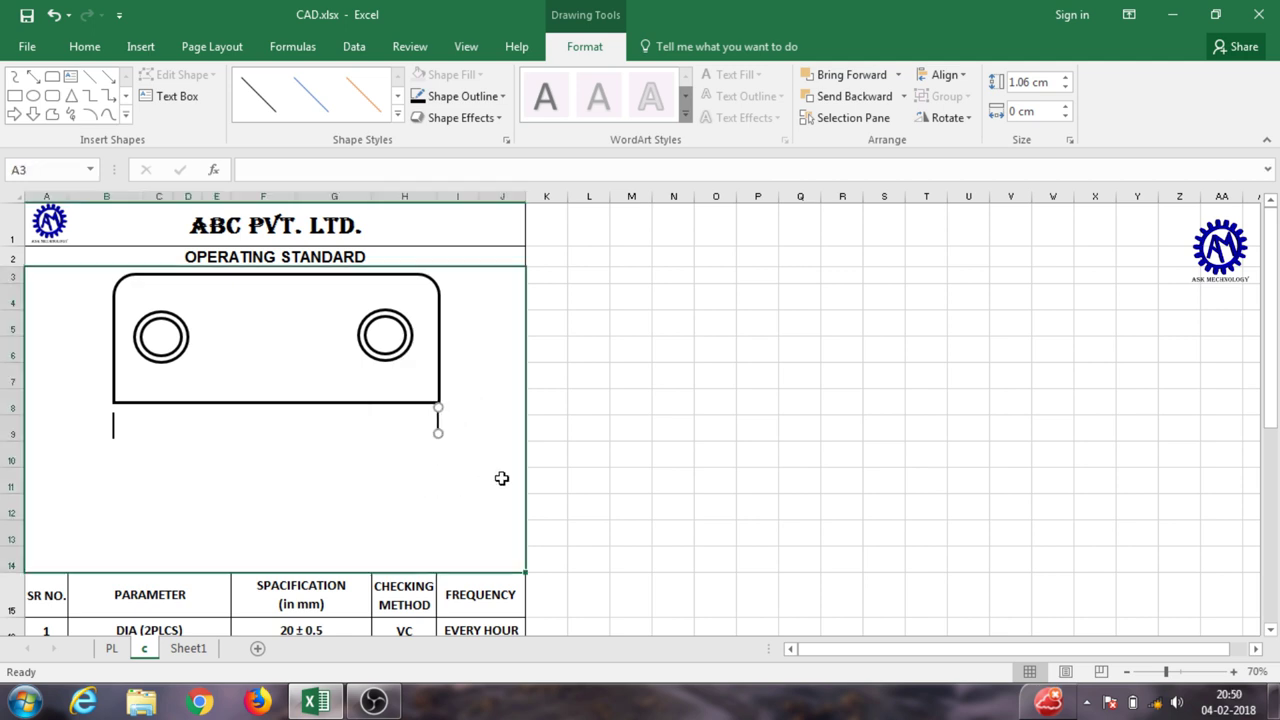
click(116, 427)
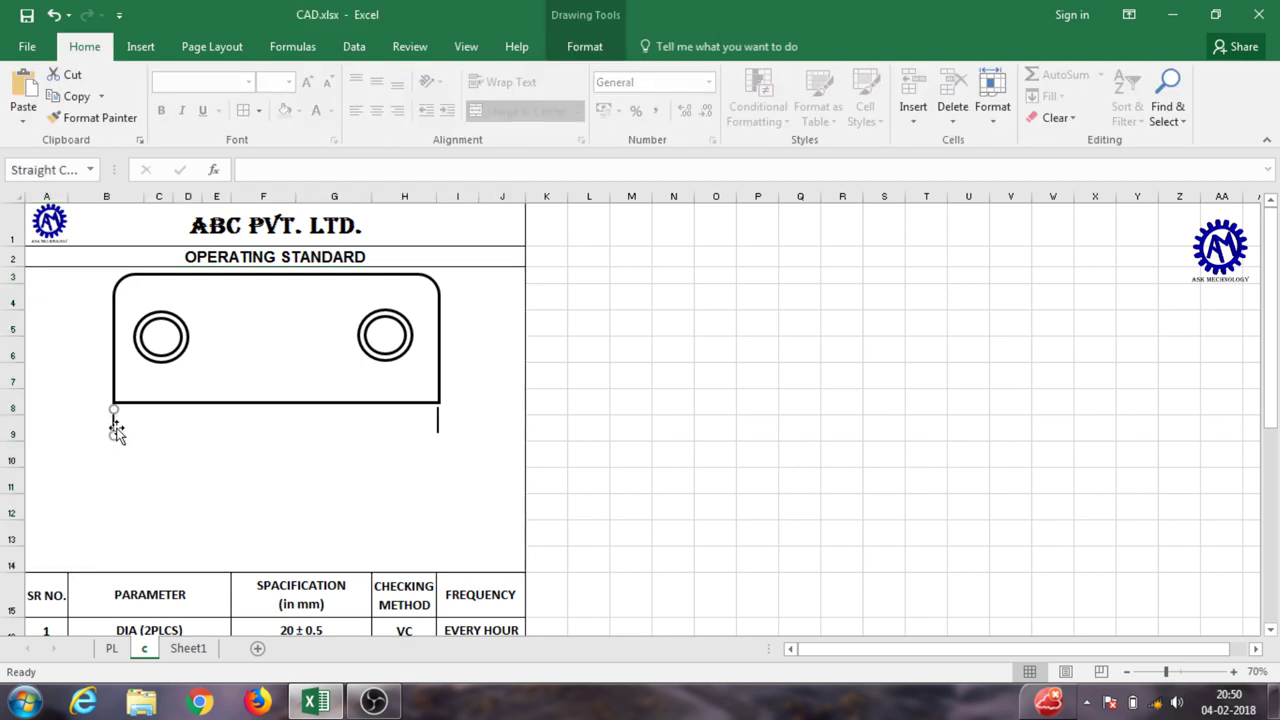
click(146, 450)
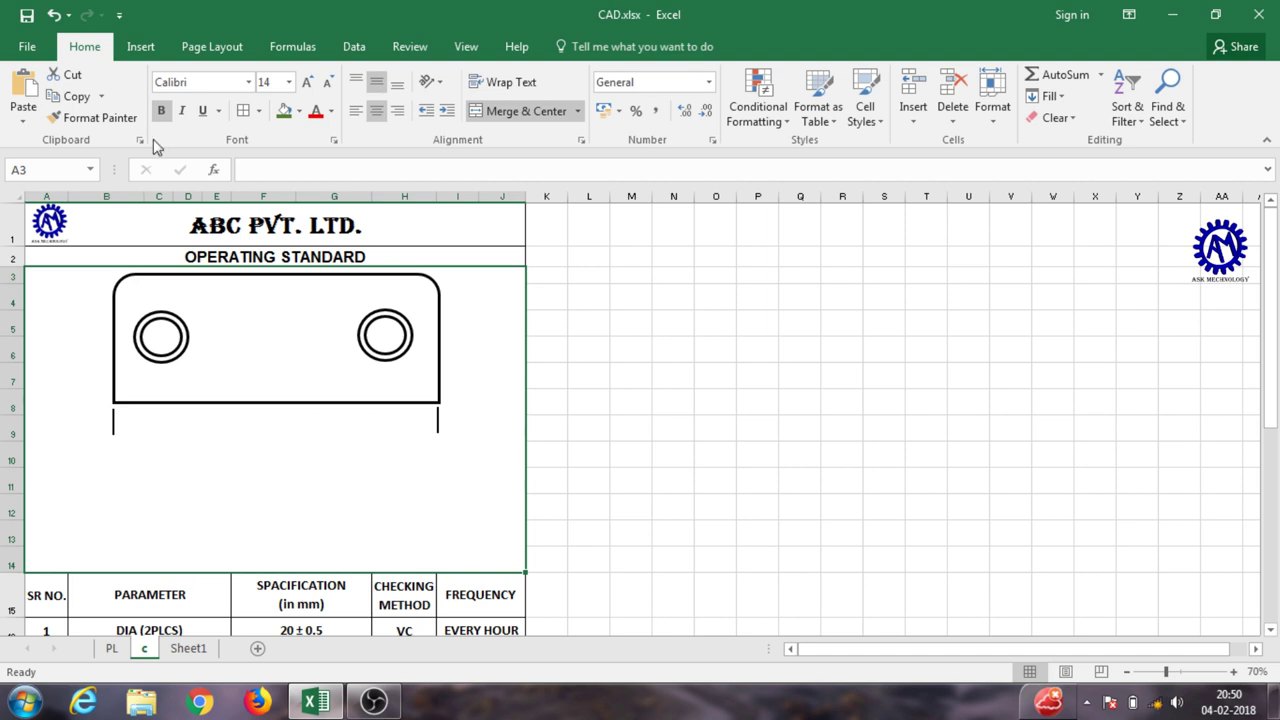
click(141, 47)
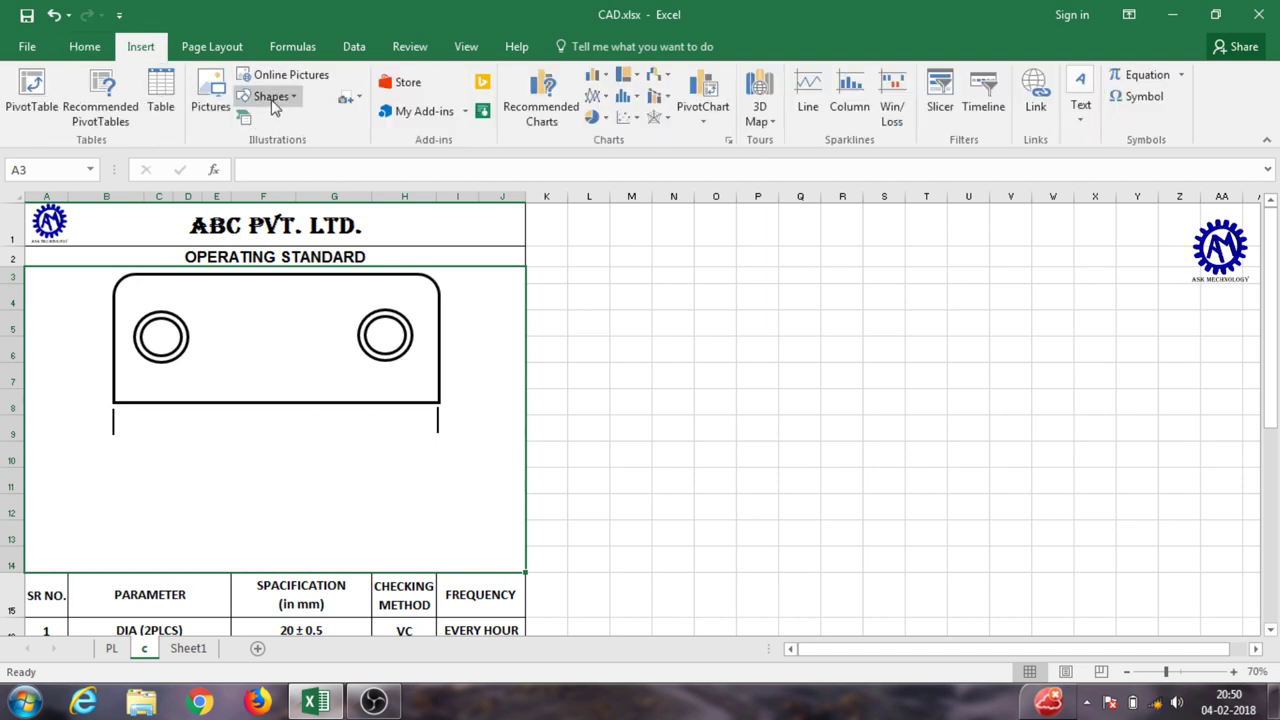
Step: Draw a double-arrow line spanning between the two extension lines under the plate
click(272, 96)
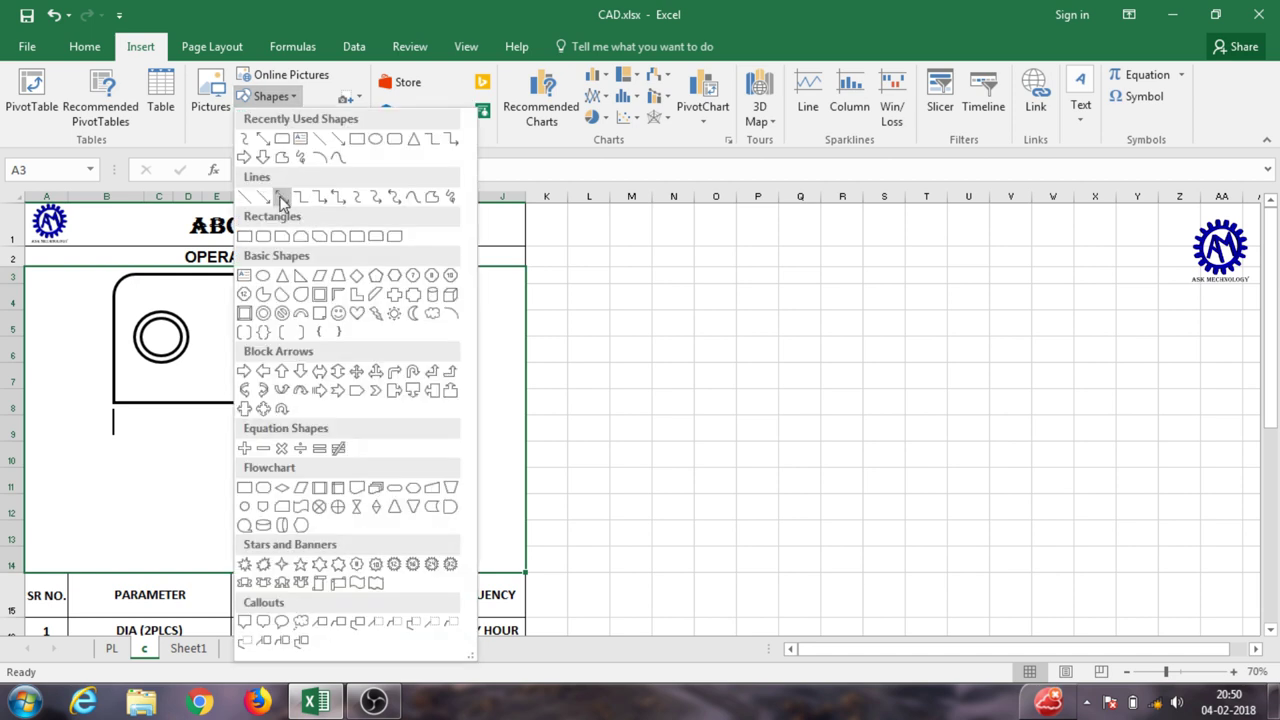
click(281, 196)
mouse_move(124, 425)
mouse_down()
mouse_move(113, 424)
mouse_move(432, 424)
mouse_up()
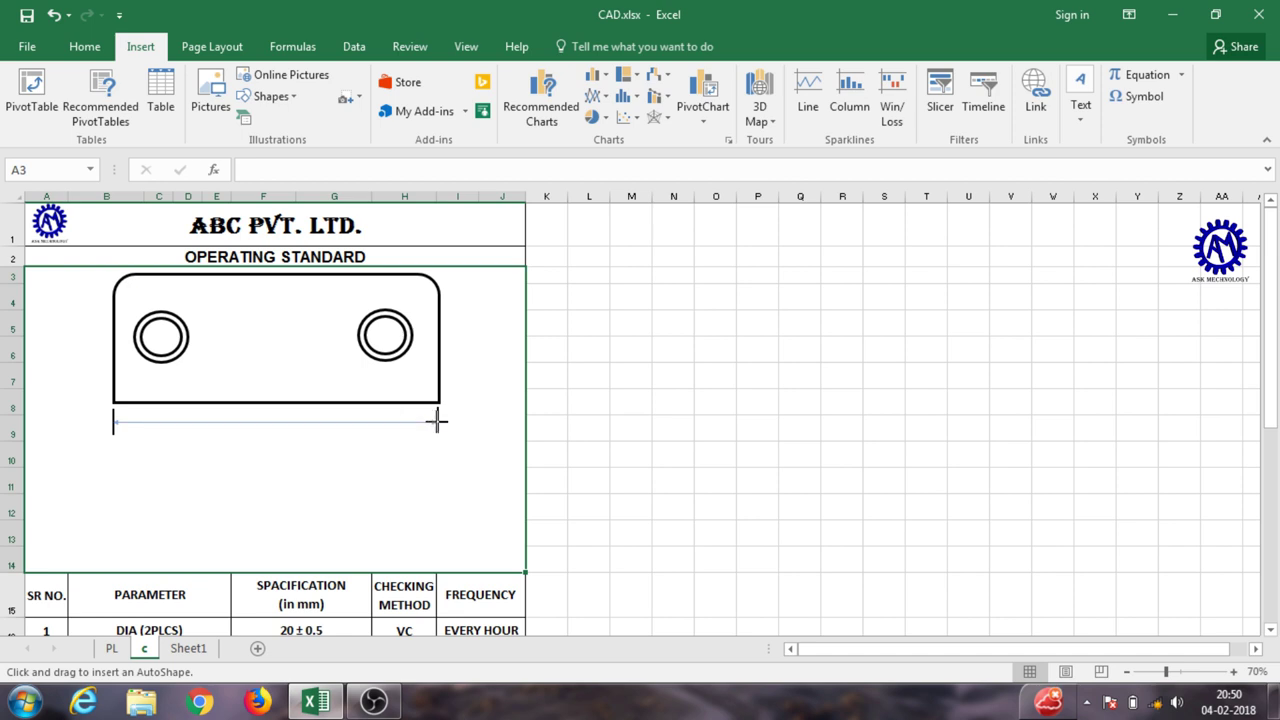
drag(437, 421, 437, 422)
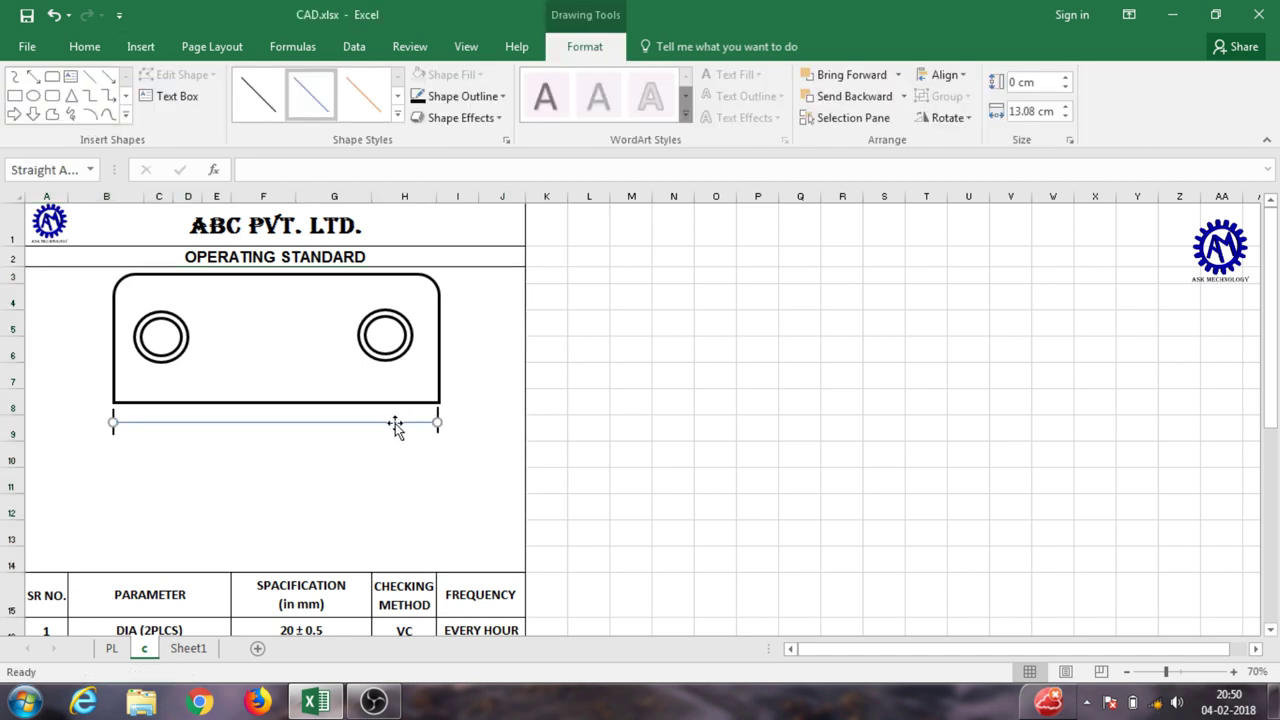
Step: Set the dimension line's weight to 2¼ pt
click(486, 96)
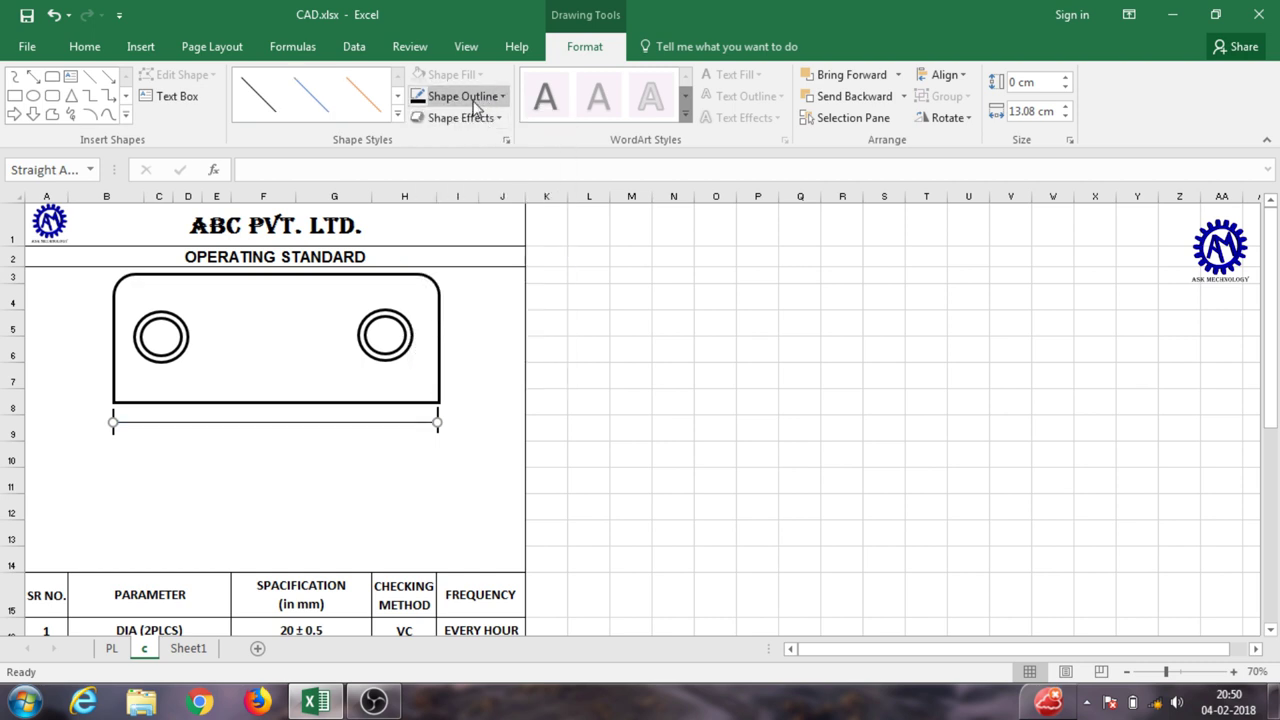
click(460, 96)
mouse_move(509, 327)
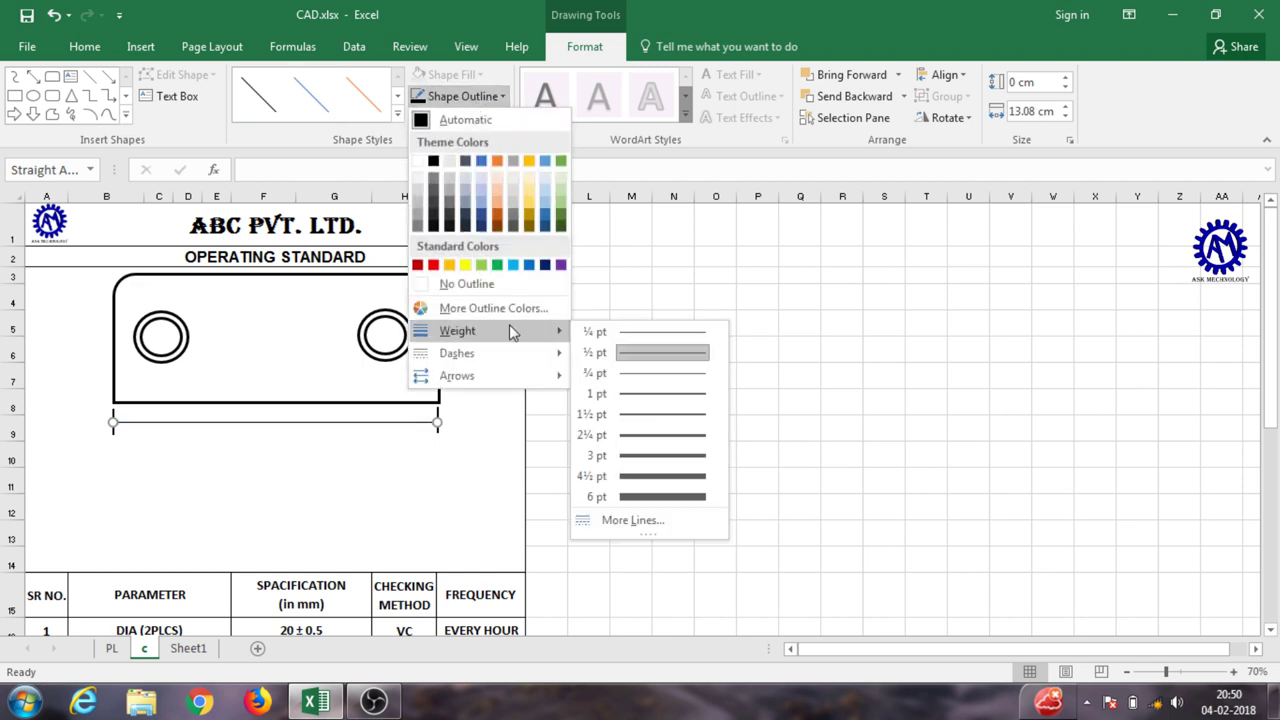
click(648, 436)
click(476, 474)
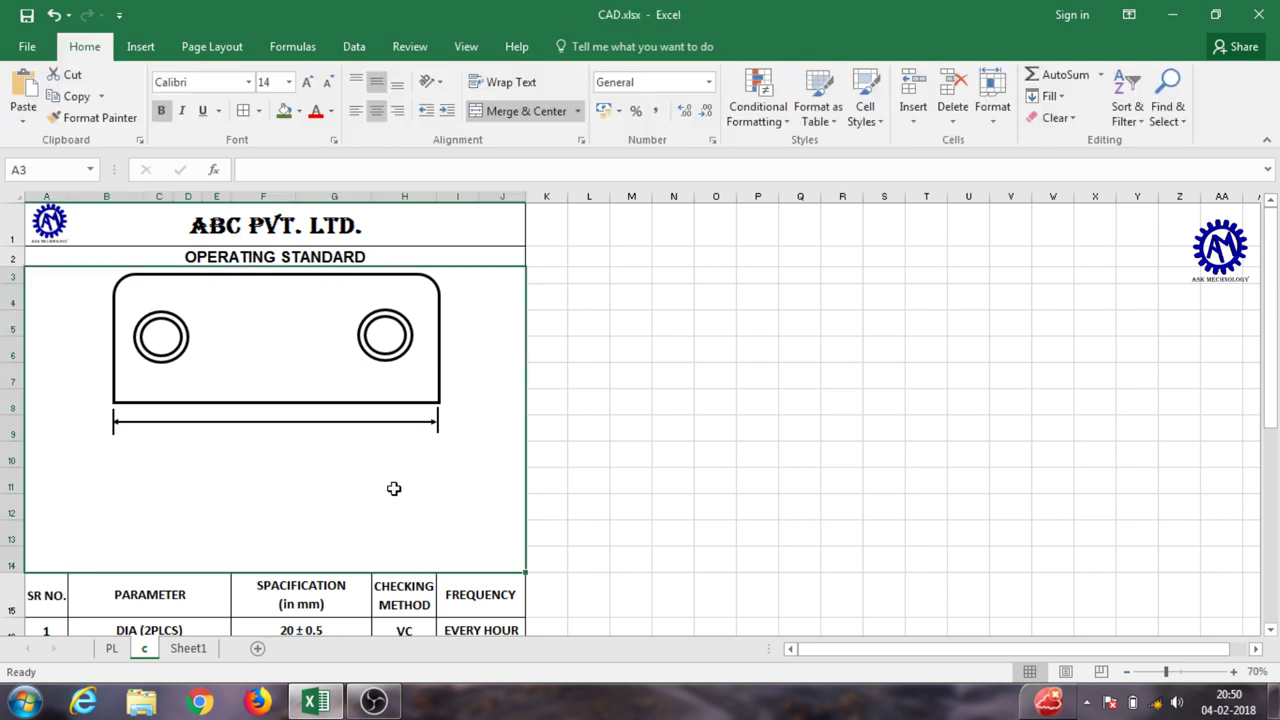
click(407, 421)
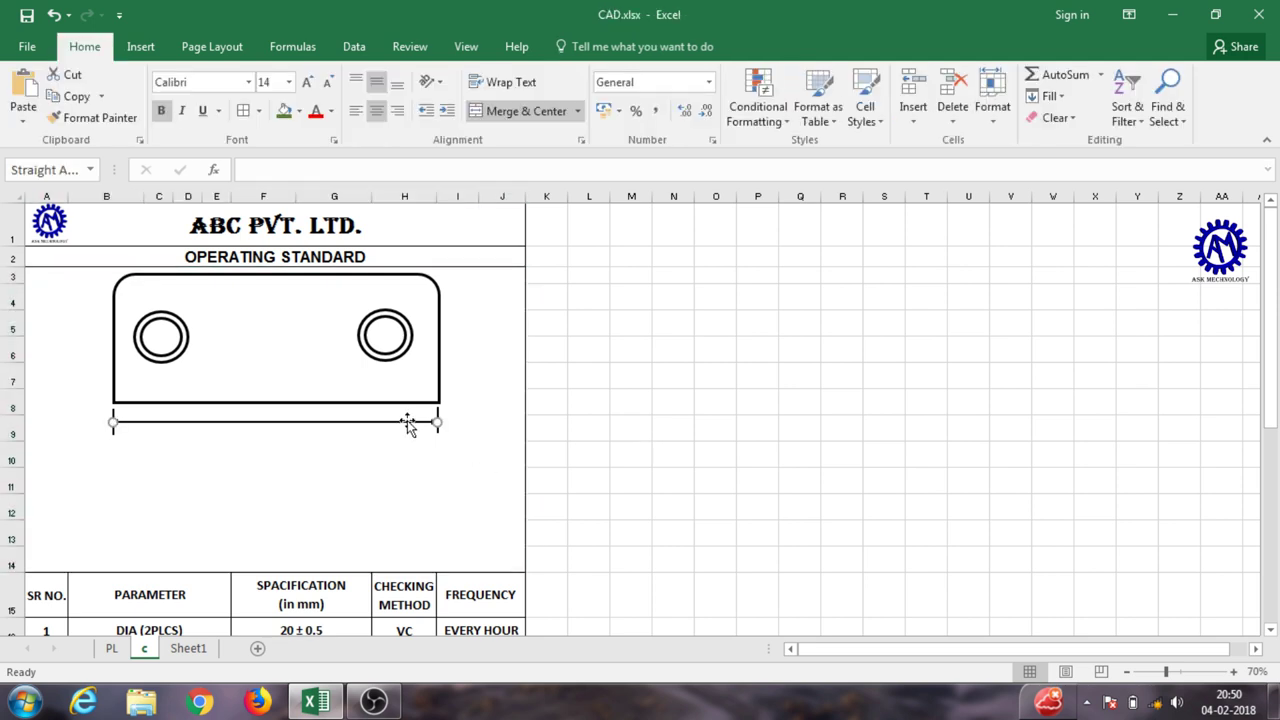
click(420, 445)
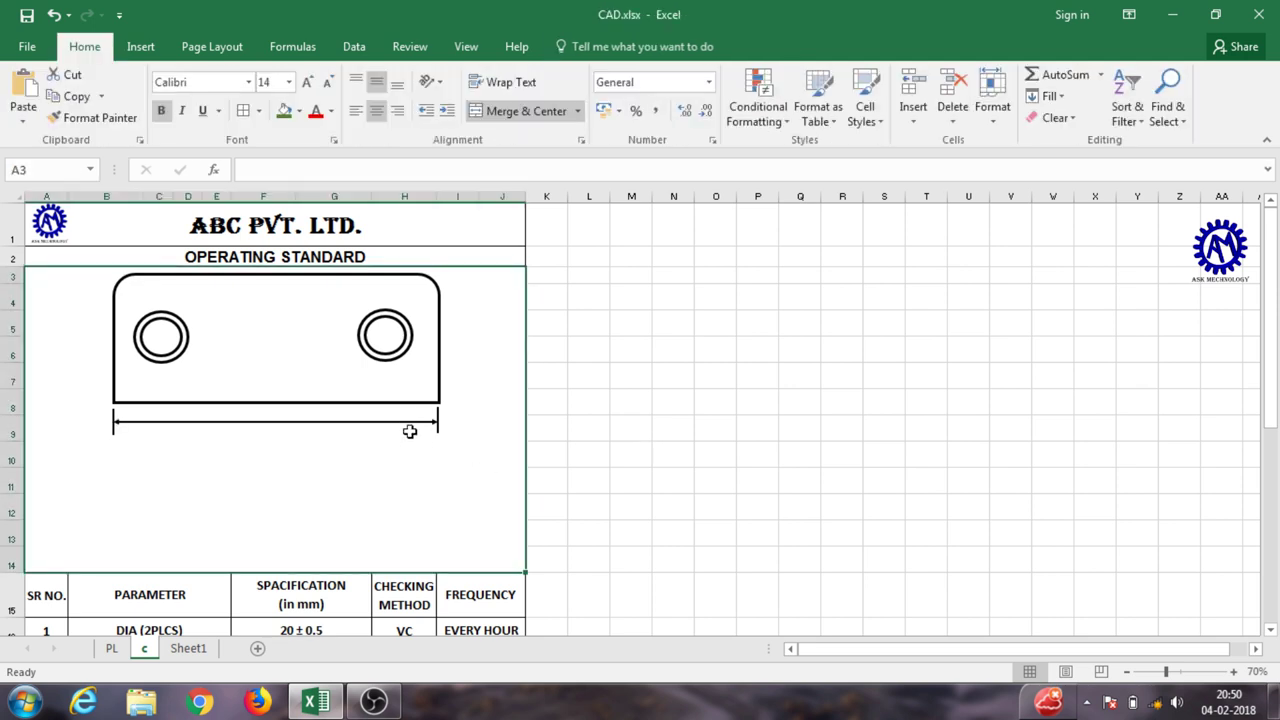
click(715, 427)
scroll(666, 442, down, 2)
Step: Check the parameter table, then arm Text Box drawing from Insert > Text
scroll(666, 442, up, 2)
scroll(666, 445, down, 3)
scroll(668, 458, down, 1)
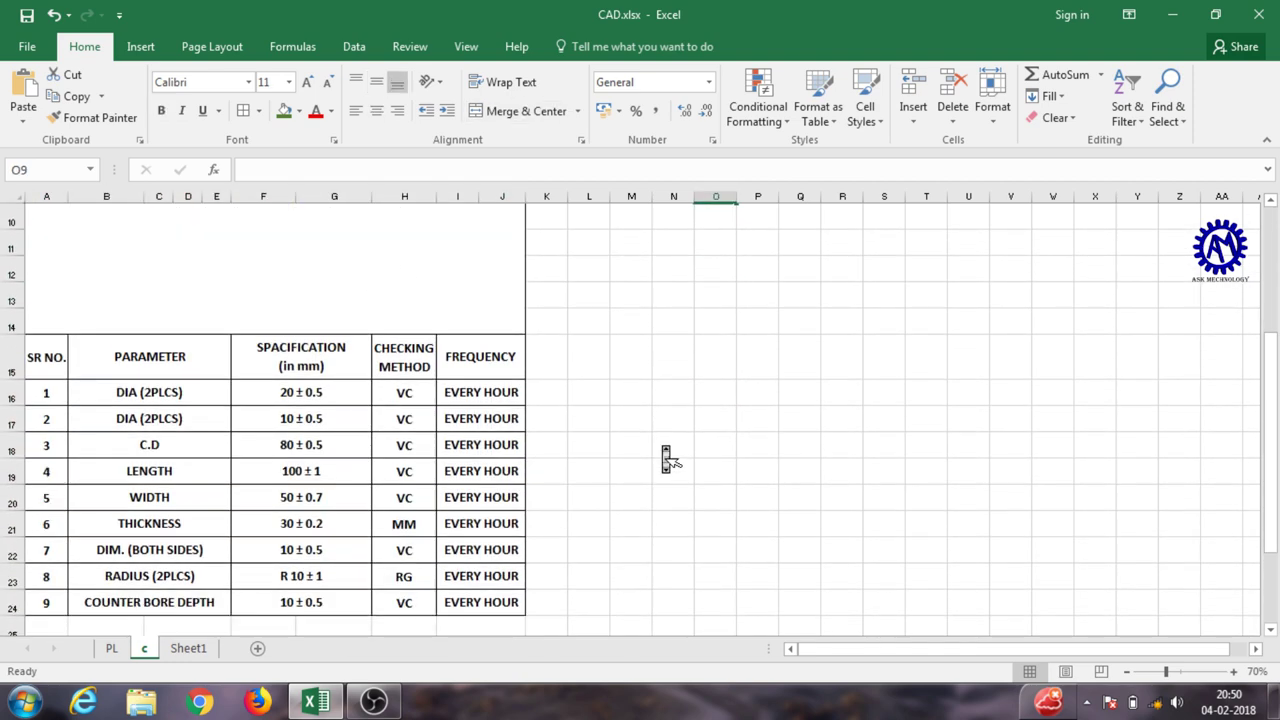
scroll(664, 450, up, 3)
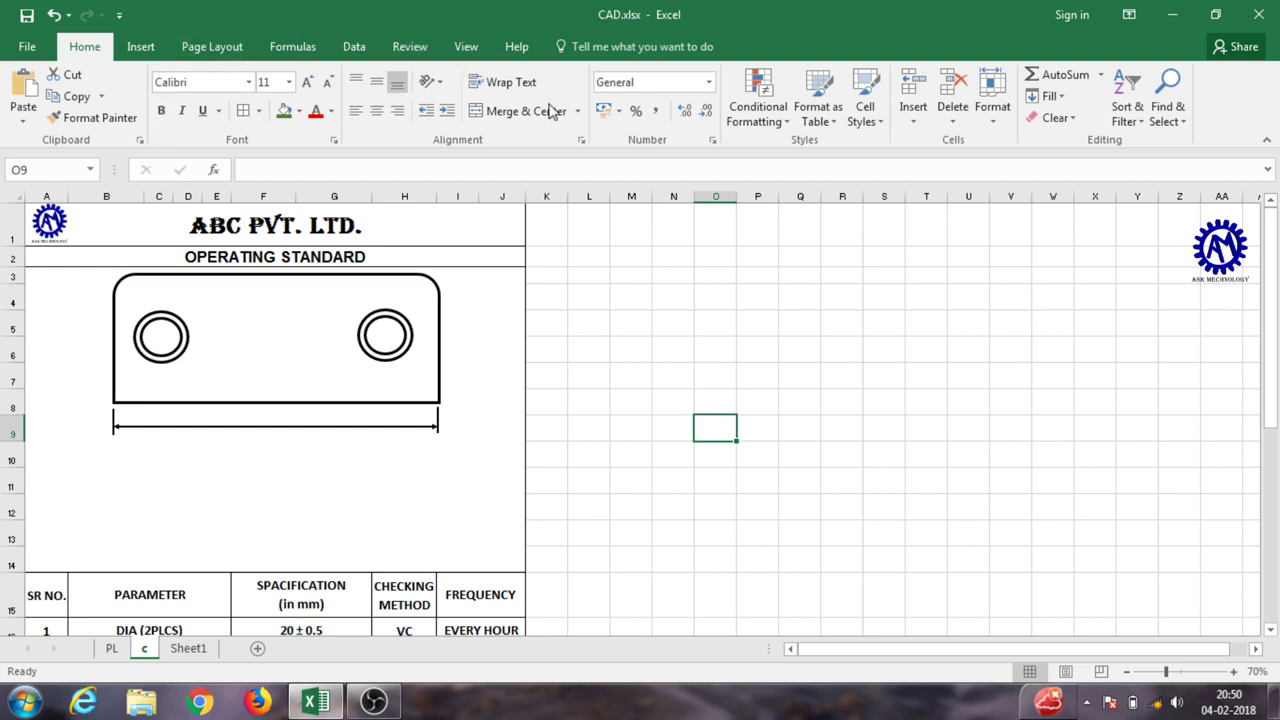
click(137, 52)
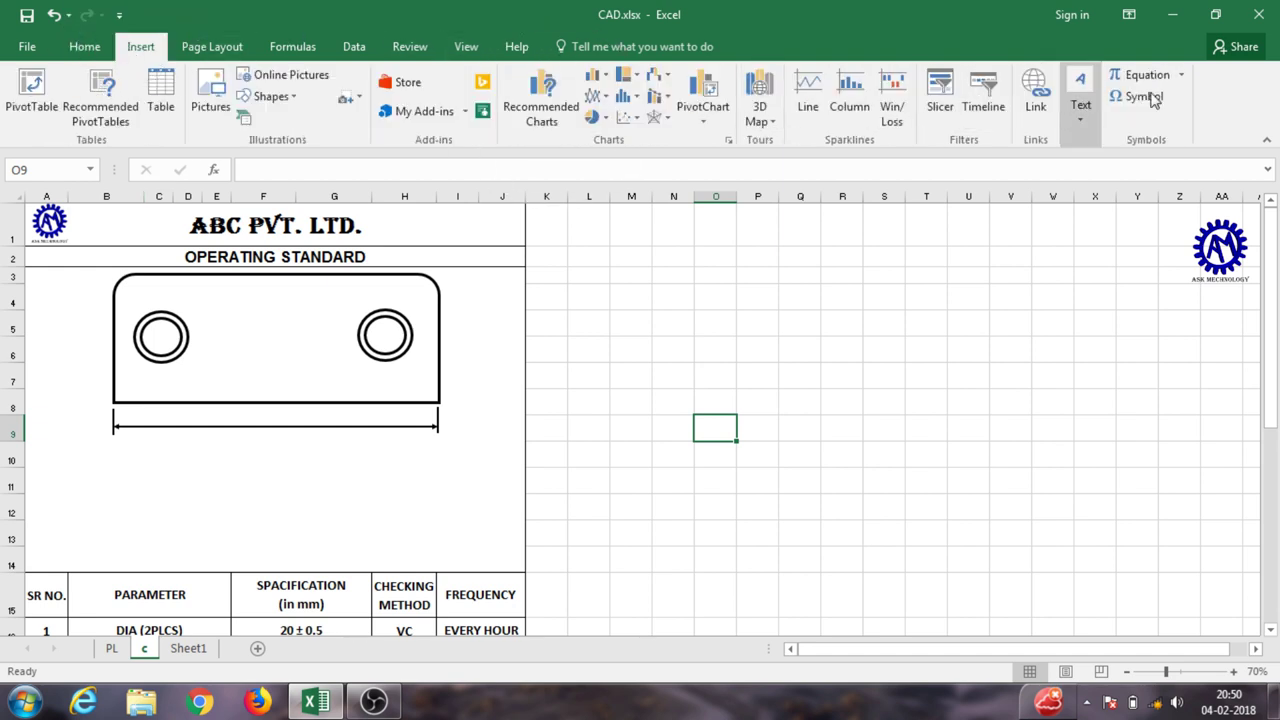
click(1090, 115)
click(1068, 185)
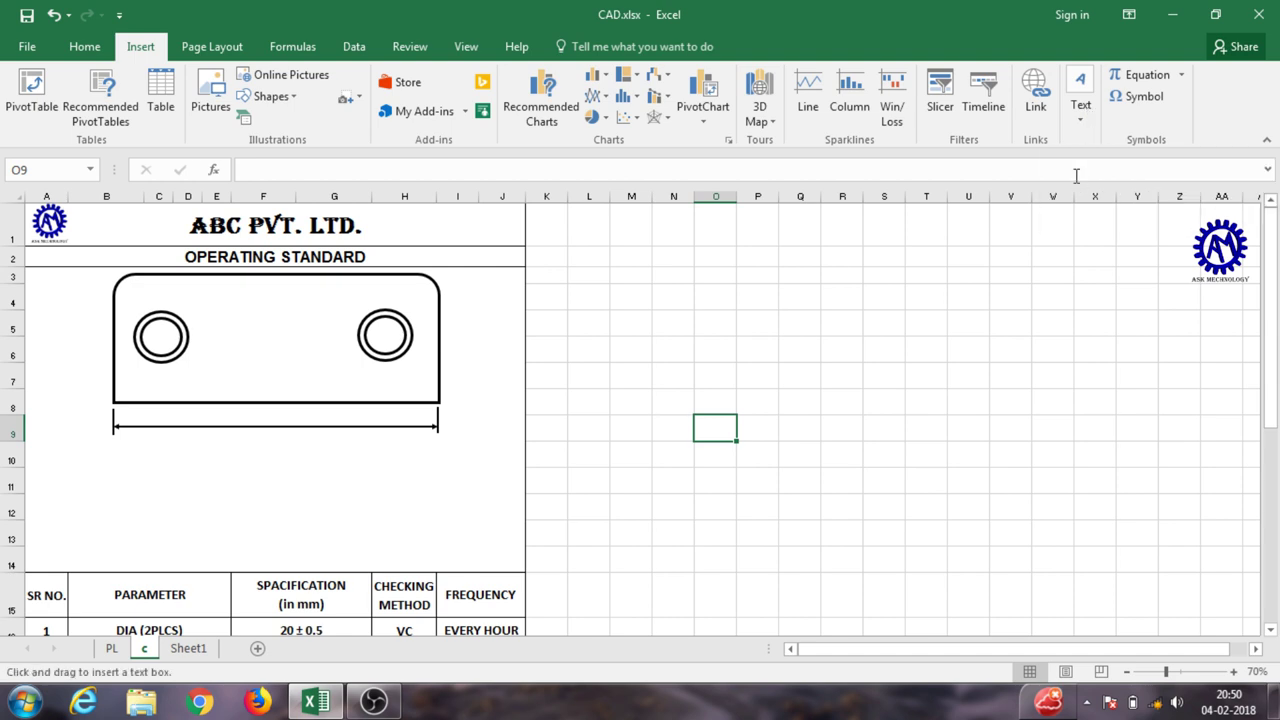
Step: Draw a text box on the dimension line reading 100 with font enlarged to 18
drag(219, 406, 308, 428)
text(100)
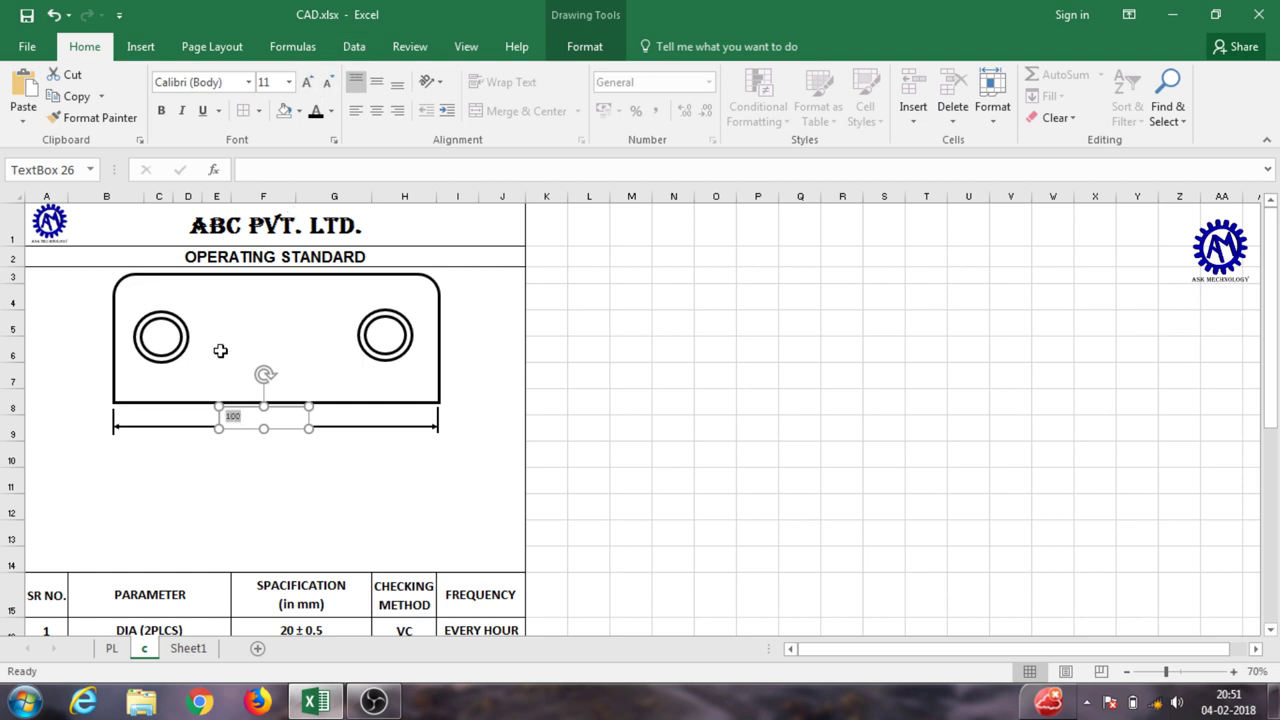
click(309, 82)
click(309, 82)
click(309, 82)
click(309, 82)
click(310, 429)
Step: Give the 100 label no fill and no outline, and nudge it right to centre it
right_click(310, 430)
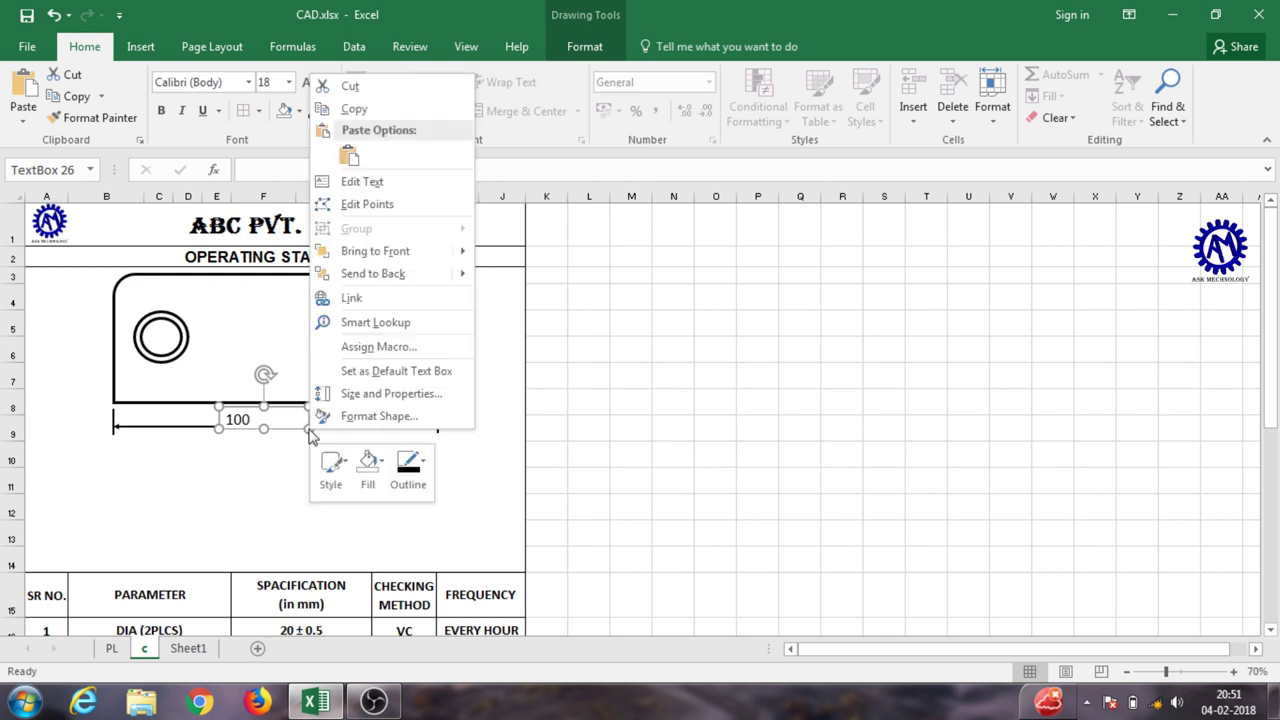
click(368, 462)
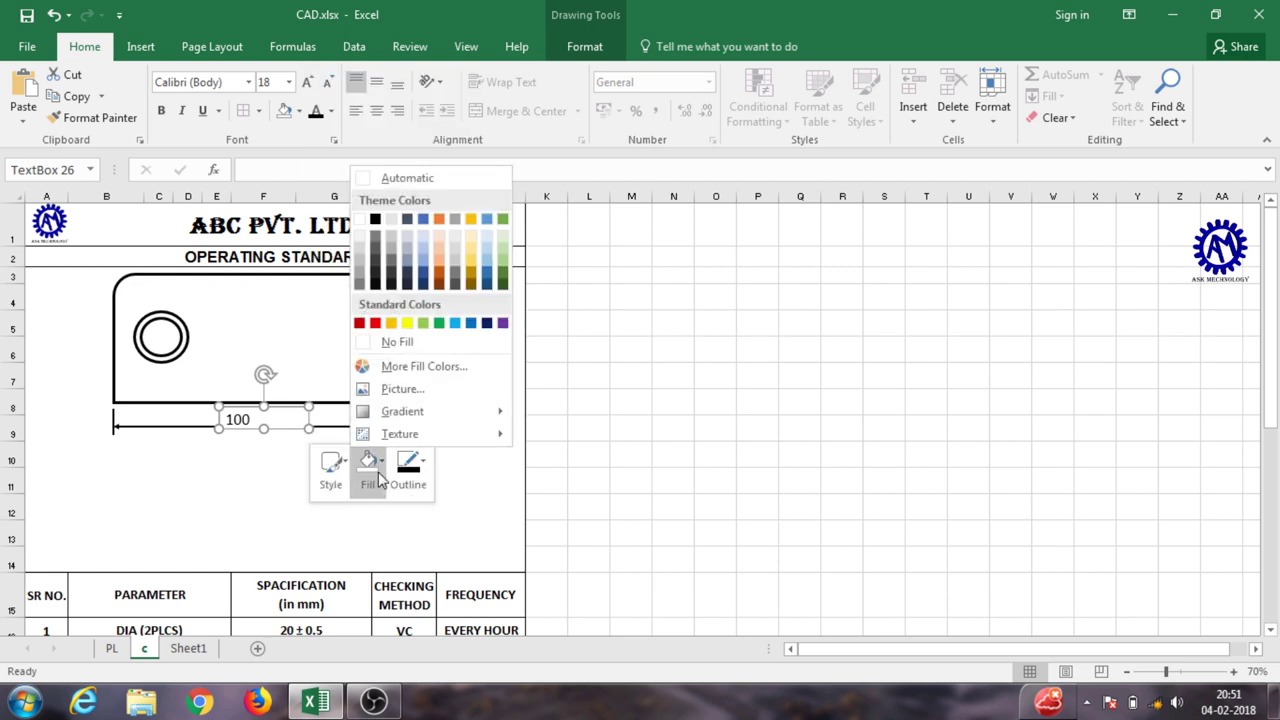
click(413, 342)
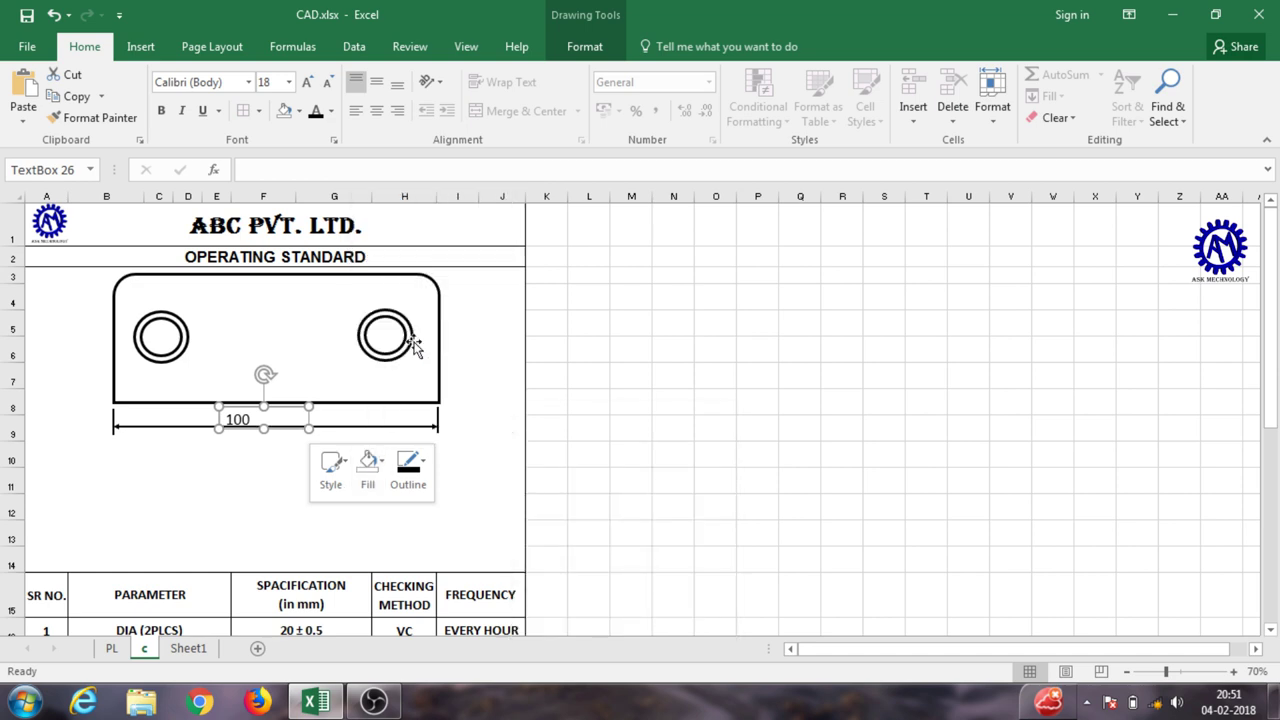
click(428, 468)
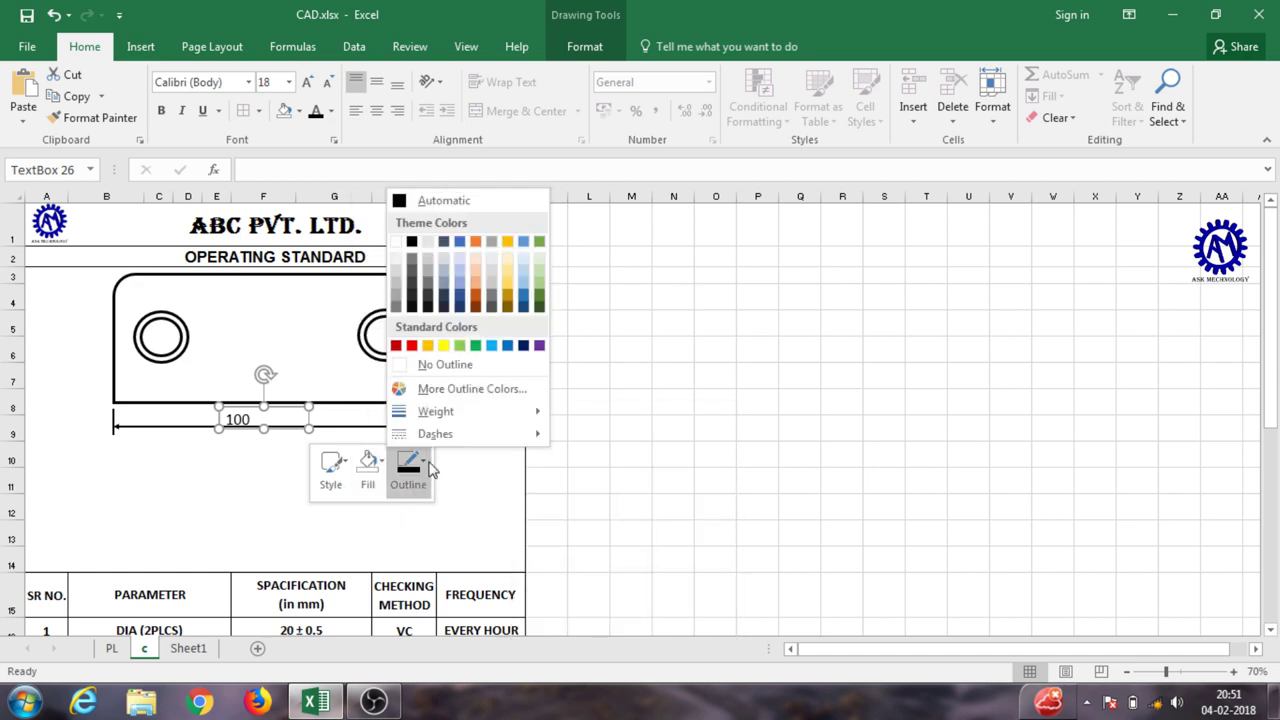
click(460, 365)
key(Right)
key(Right)
key(Right)
key(Right)
key(Right)
key(Right)
key(Right)
key(Right)
key(Right)
key(Right)
key(Right)
key(Right)
key(Right)
key(Right)
key(Right)
key(Right)
key(Right)
click(457, 514)
click(697, 480)
key(ctrl+Page_Up)
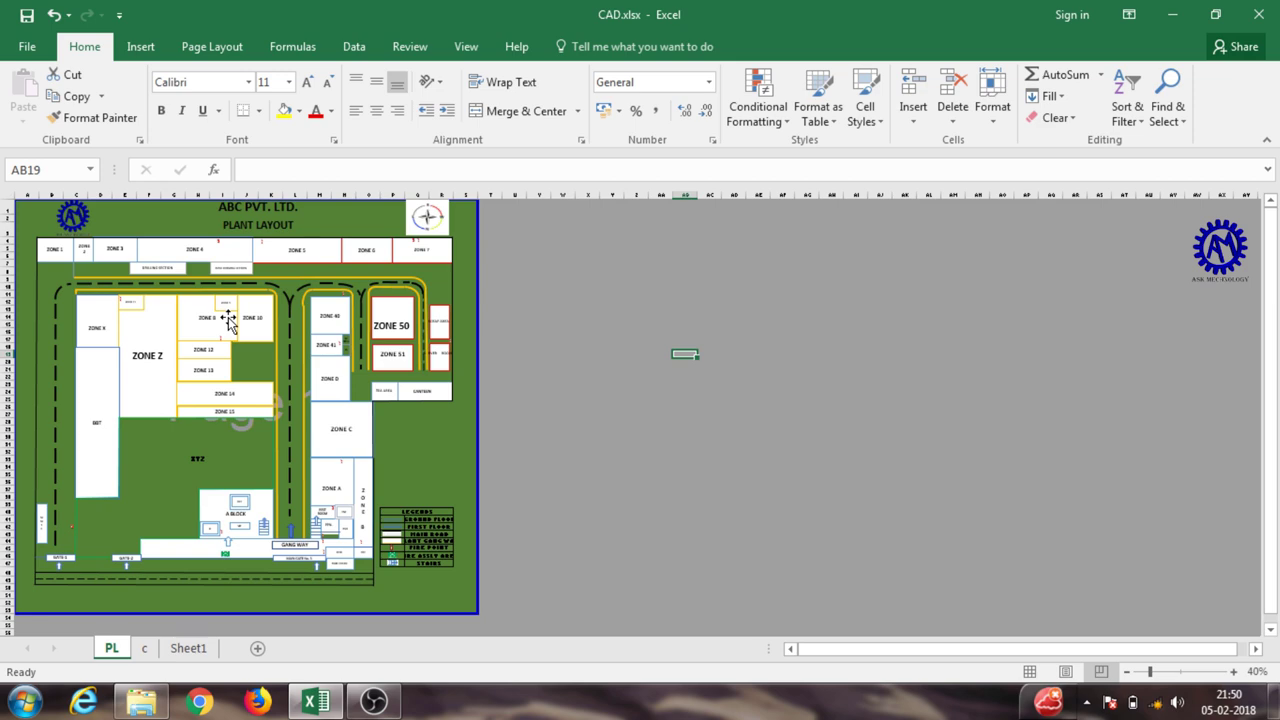
scroll(228, 318, up, 1)
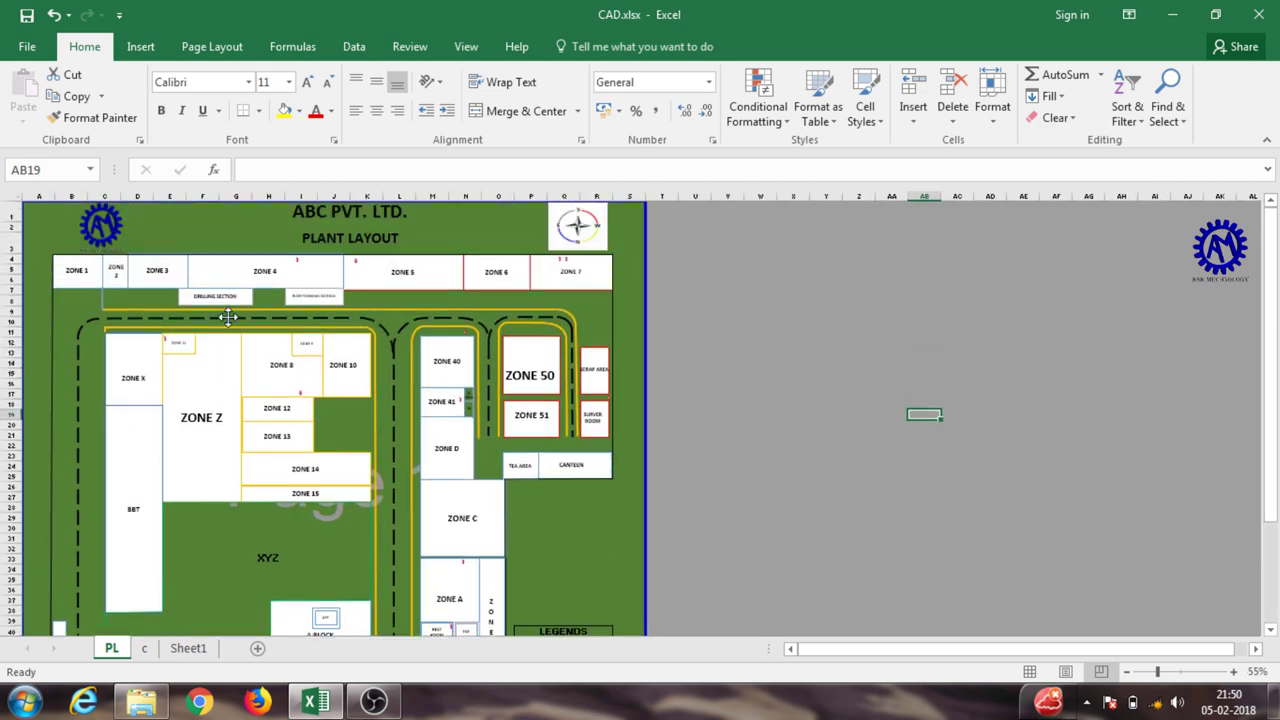
scroll(228, 318, up, 1)
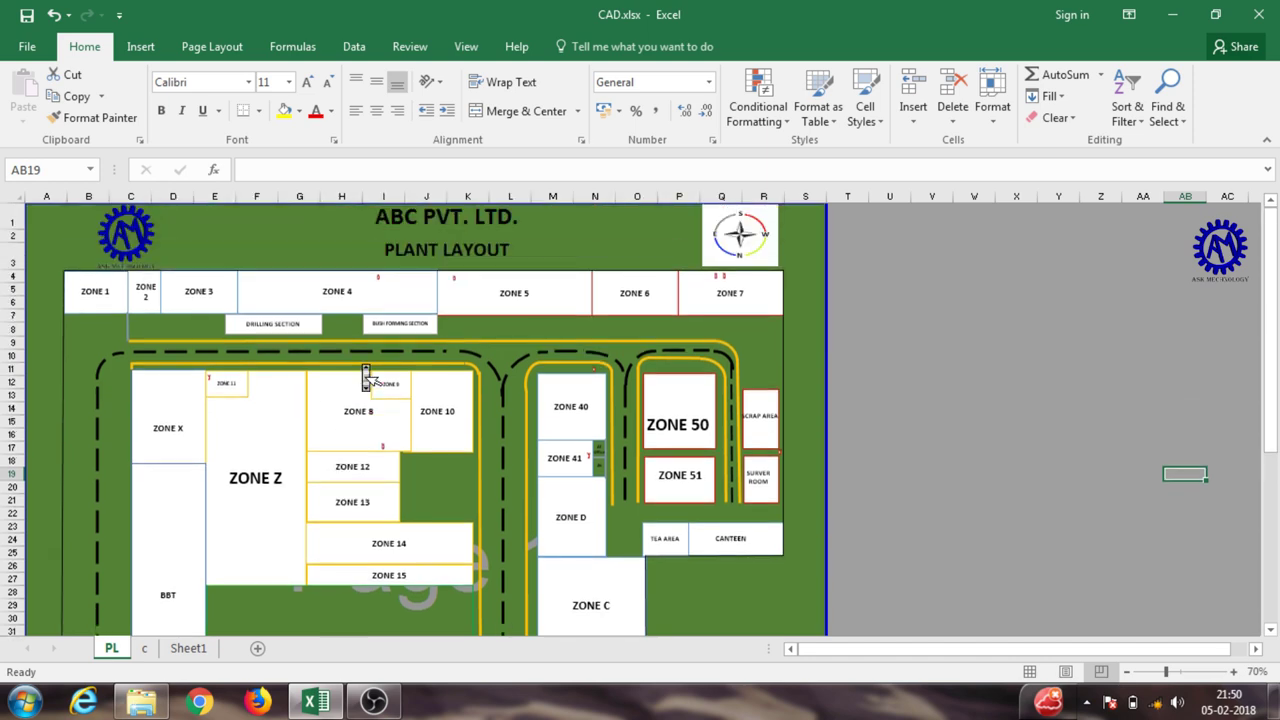
scroll(366, 372, down, 3)
scroll(361, 363, down, 3)
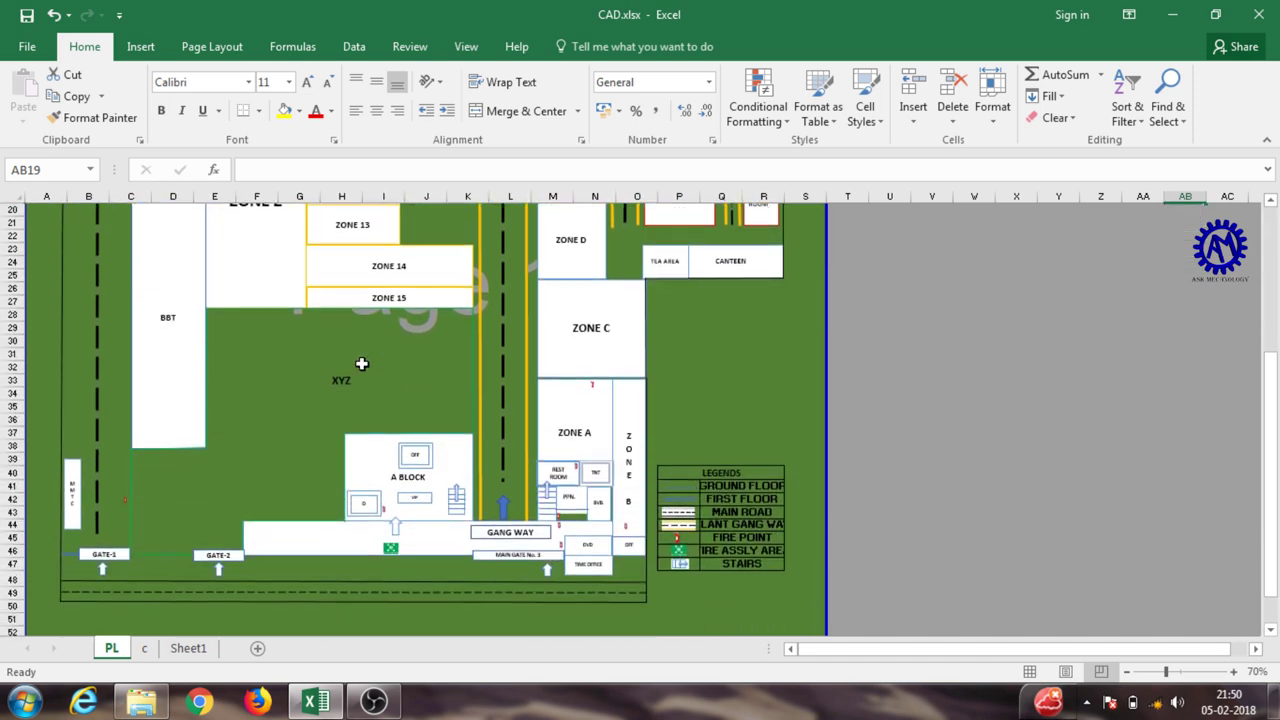
scroll(593, 426, up, 1)
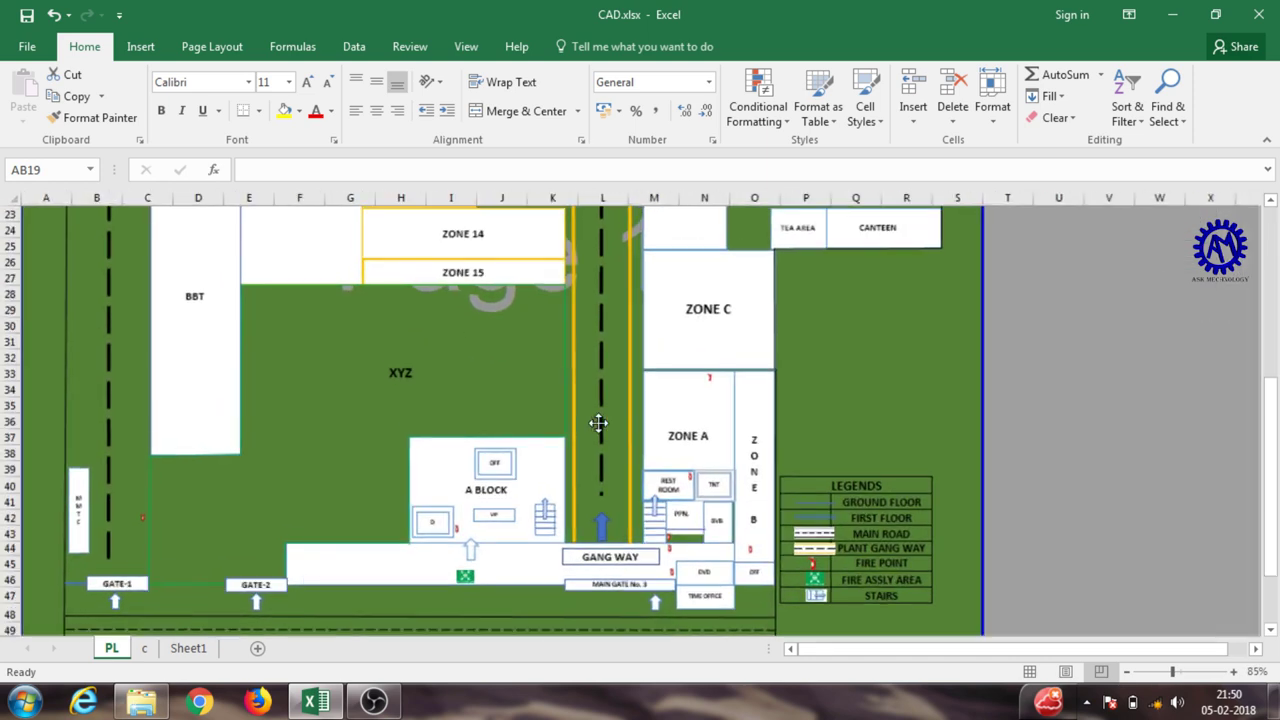
scroll(626, 436, up, 3)
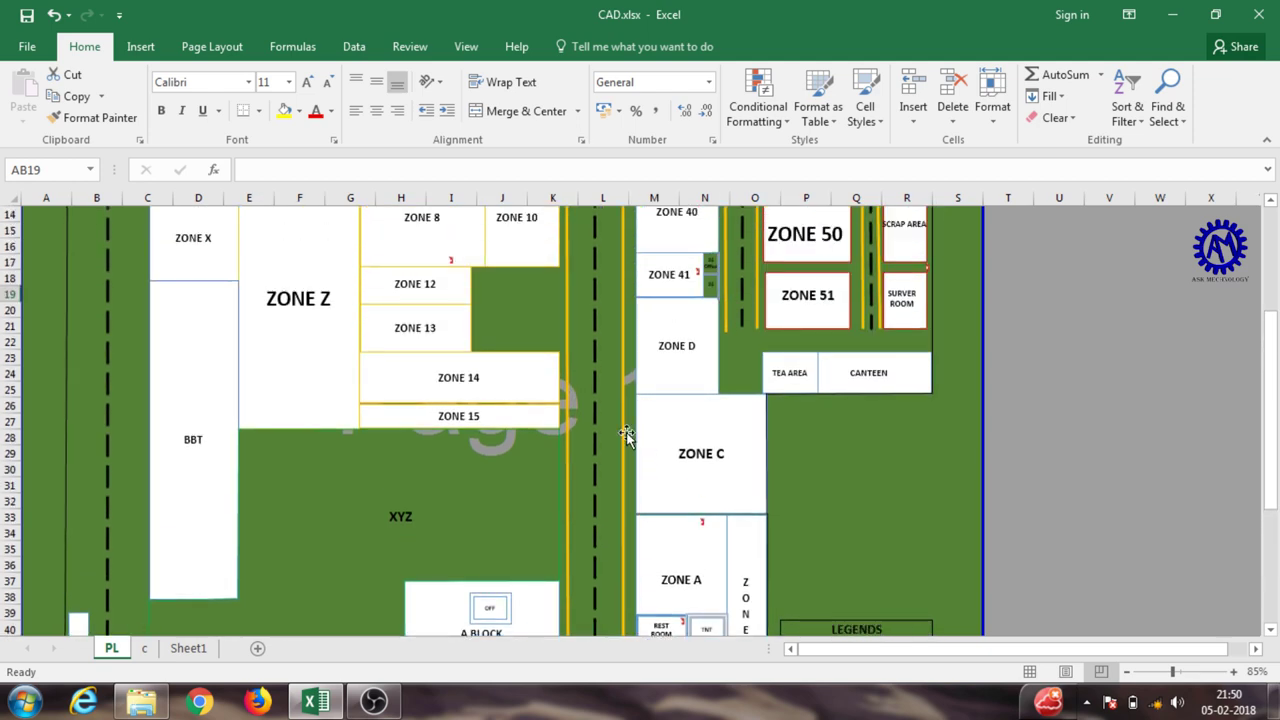
scroll(630, 444, up, 3)
scroll(630, 444, up, 1)
scroll(631, 446, up, 1)
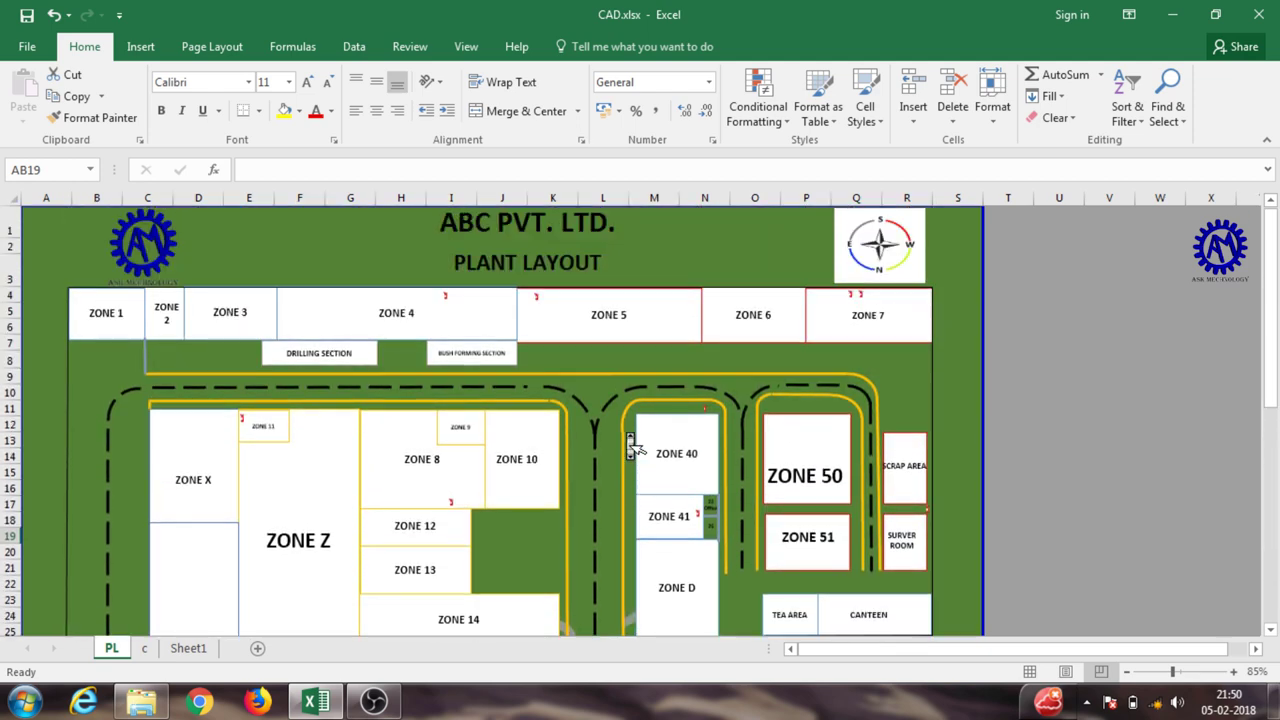
scroll(626, 435, down, 1)
scroll(626, 435, up, 1)
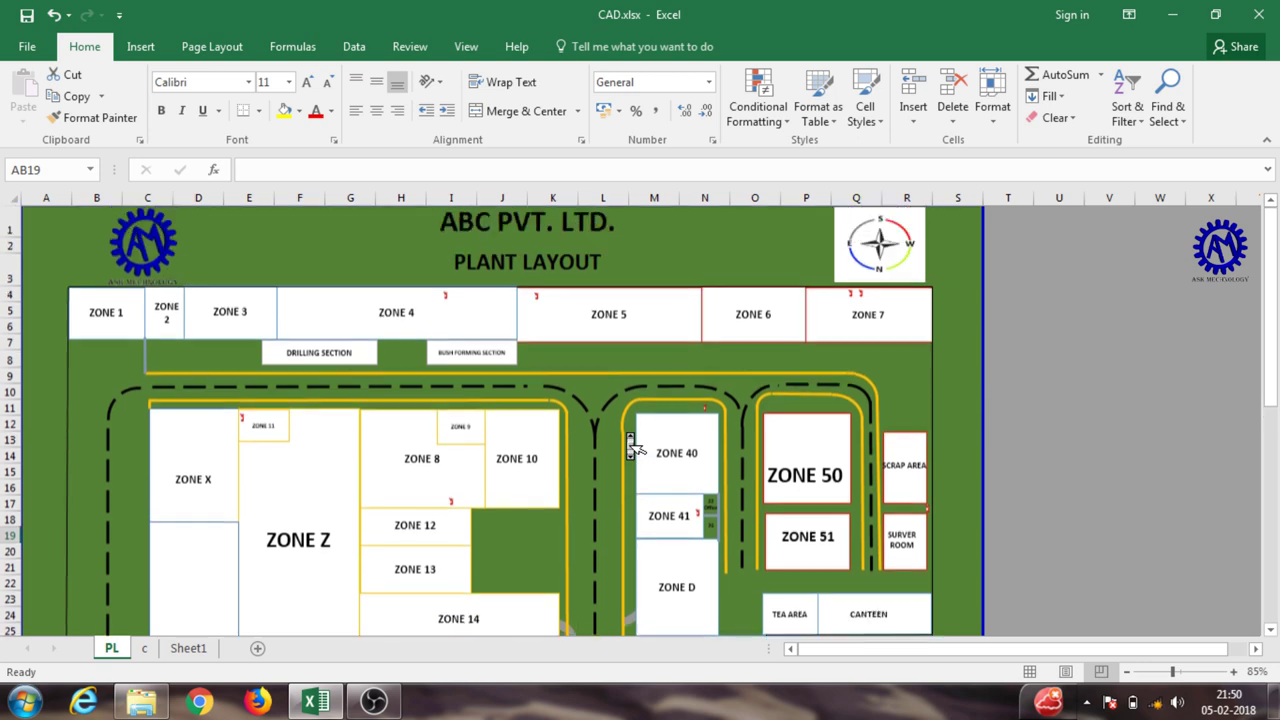
scroll(630, 440, down, 1)
scroll(626, 434, down, 2)
scroll(626, 434, down, 2)
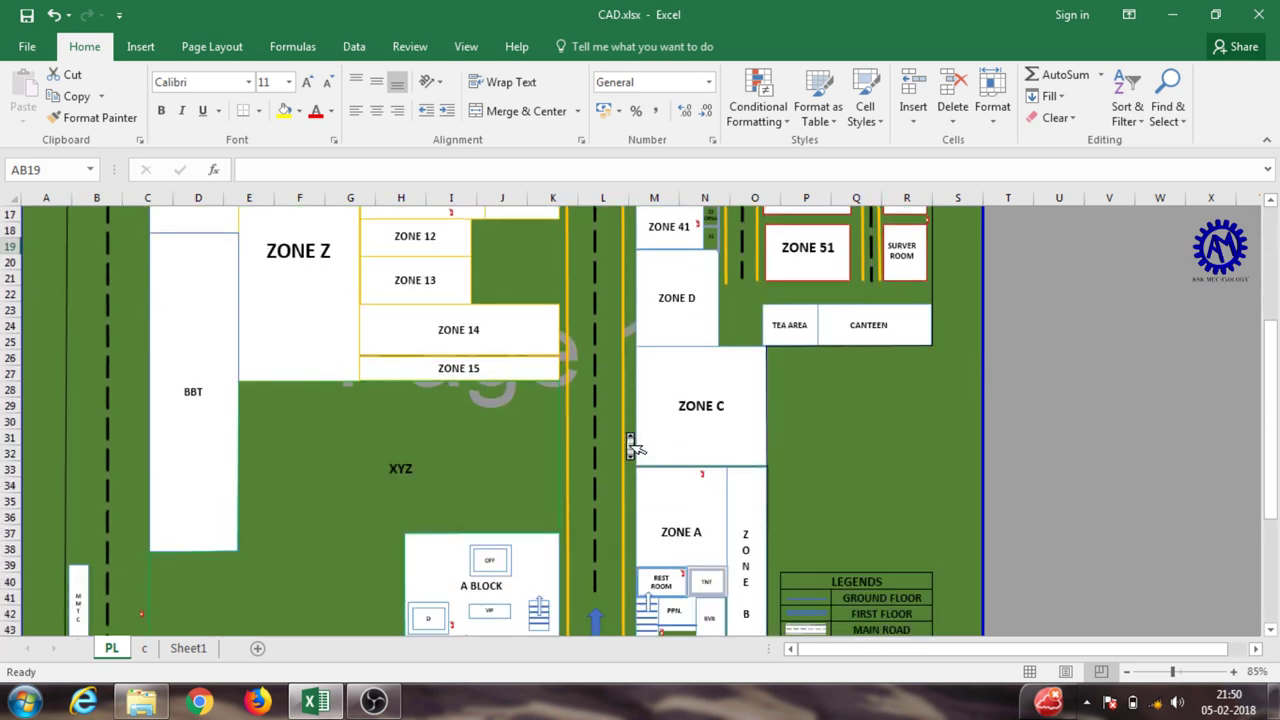
scroll(626, 434, down, 2)
scroll(551, 314, up, 7)
scroll(551, 314, down, 1)
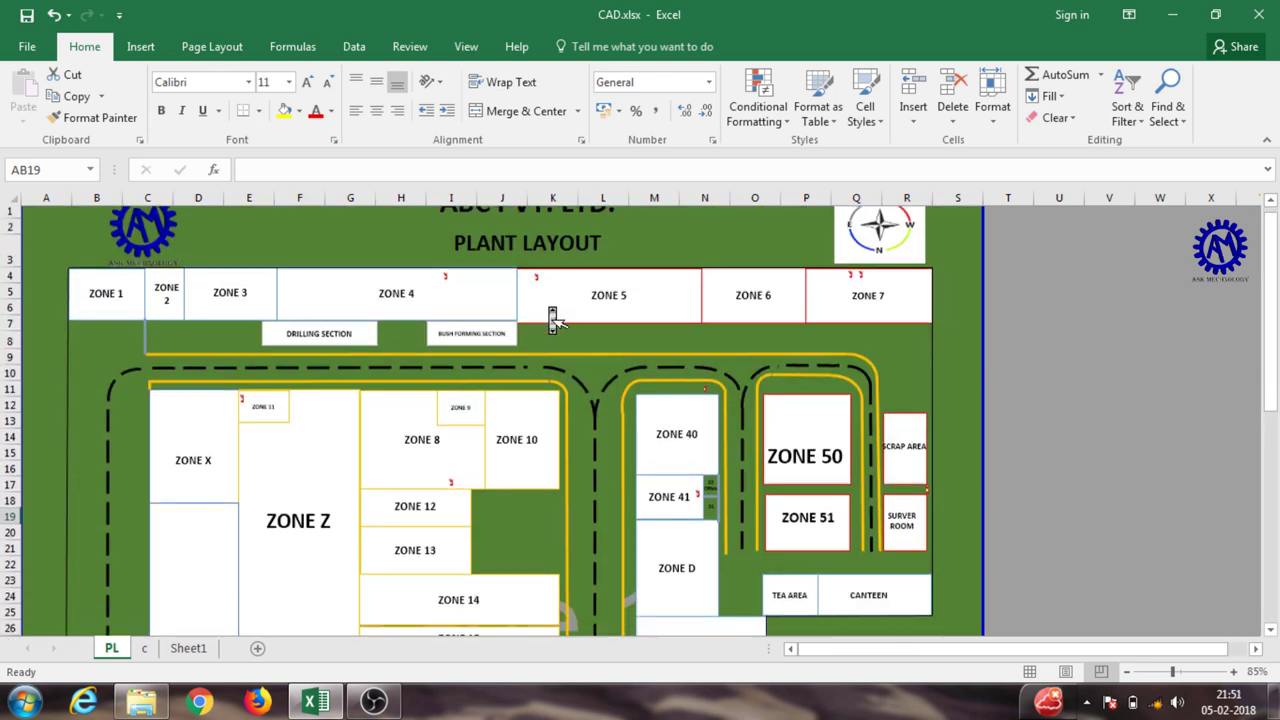
scroll(550, 313, up, 1)
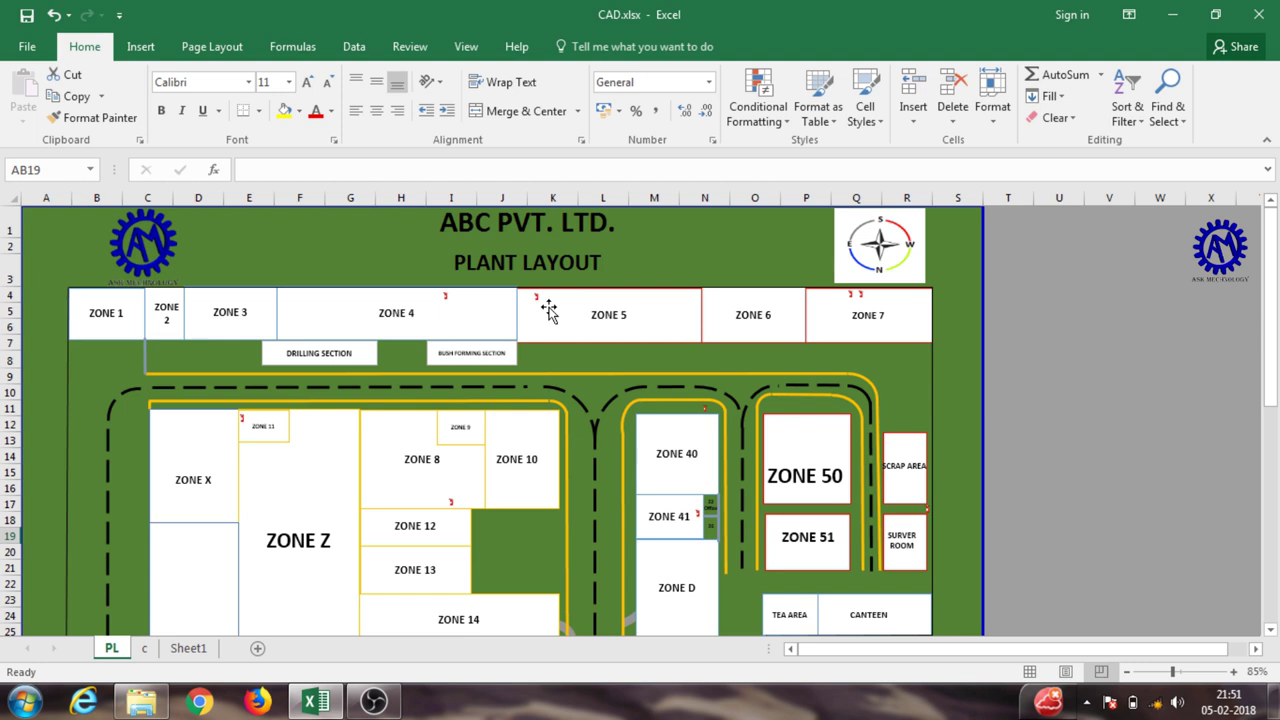
click(440, 269)
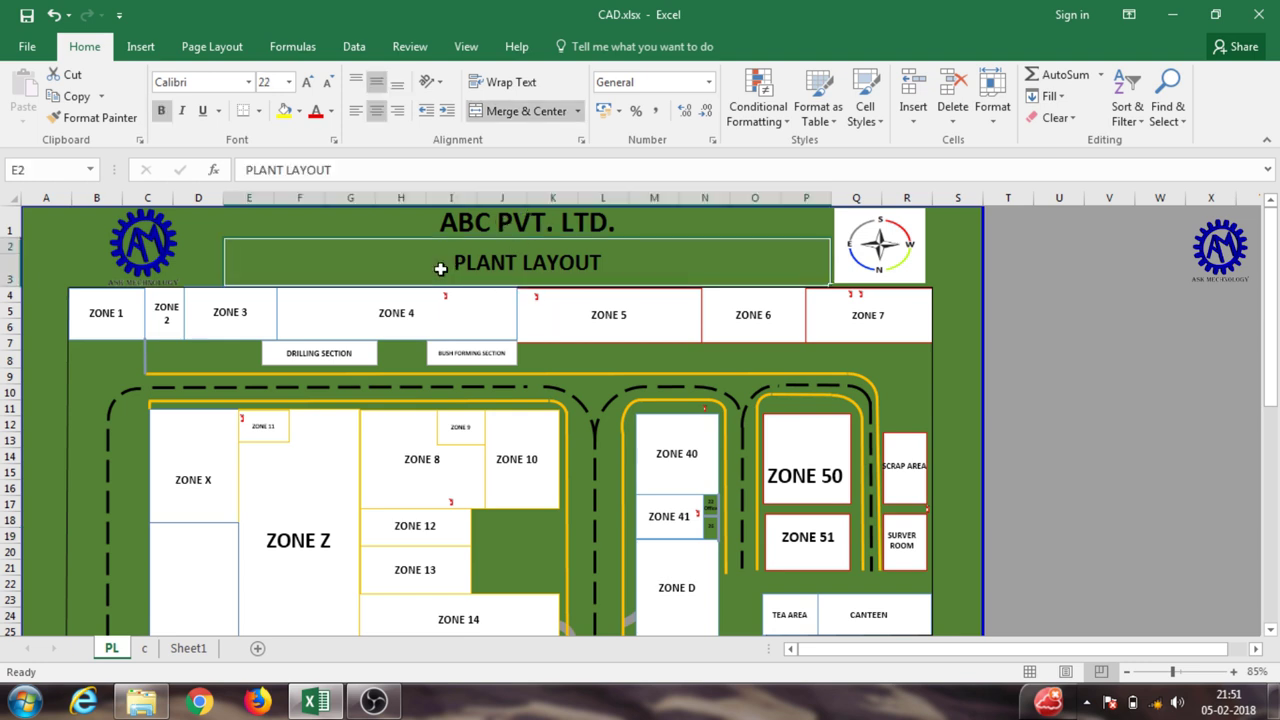
click(550, 356)
click(519, 548)
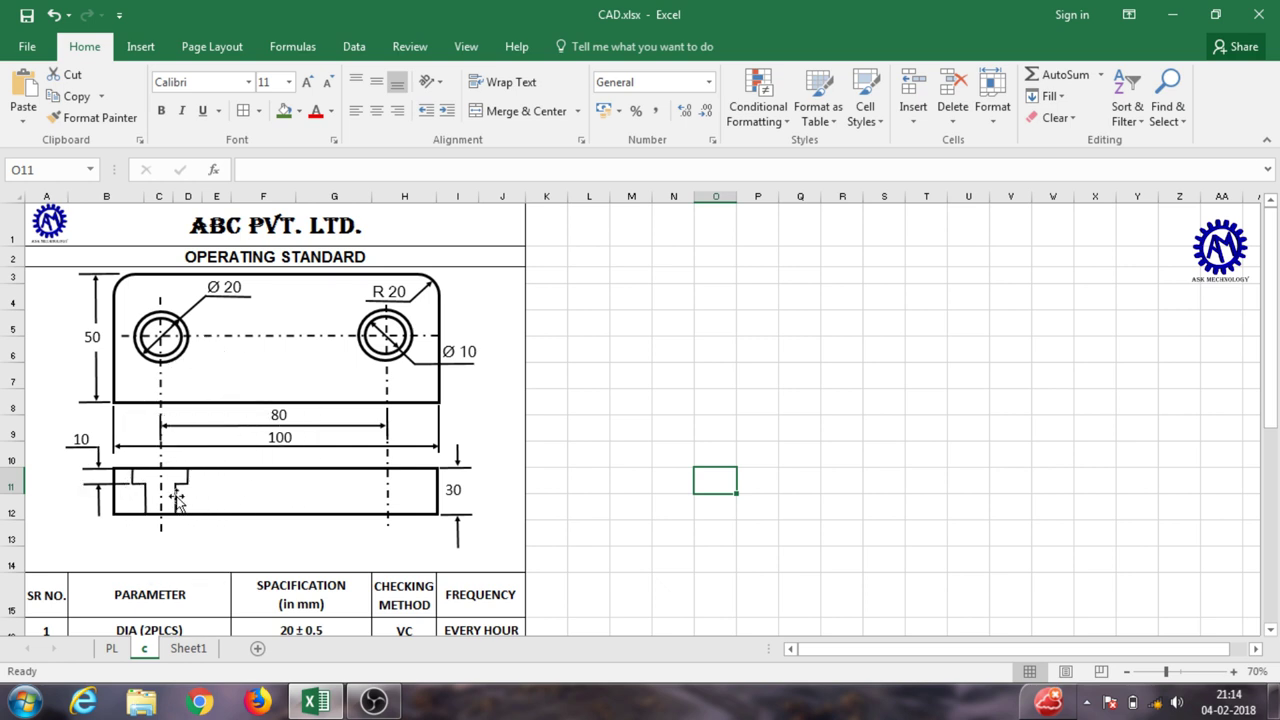
Step: Give the short vertical line in the side view's left counterbore a Square Dot dashed outline
click(176, 497)
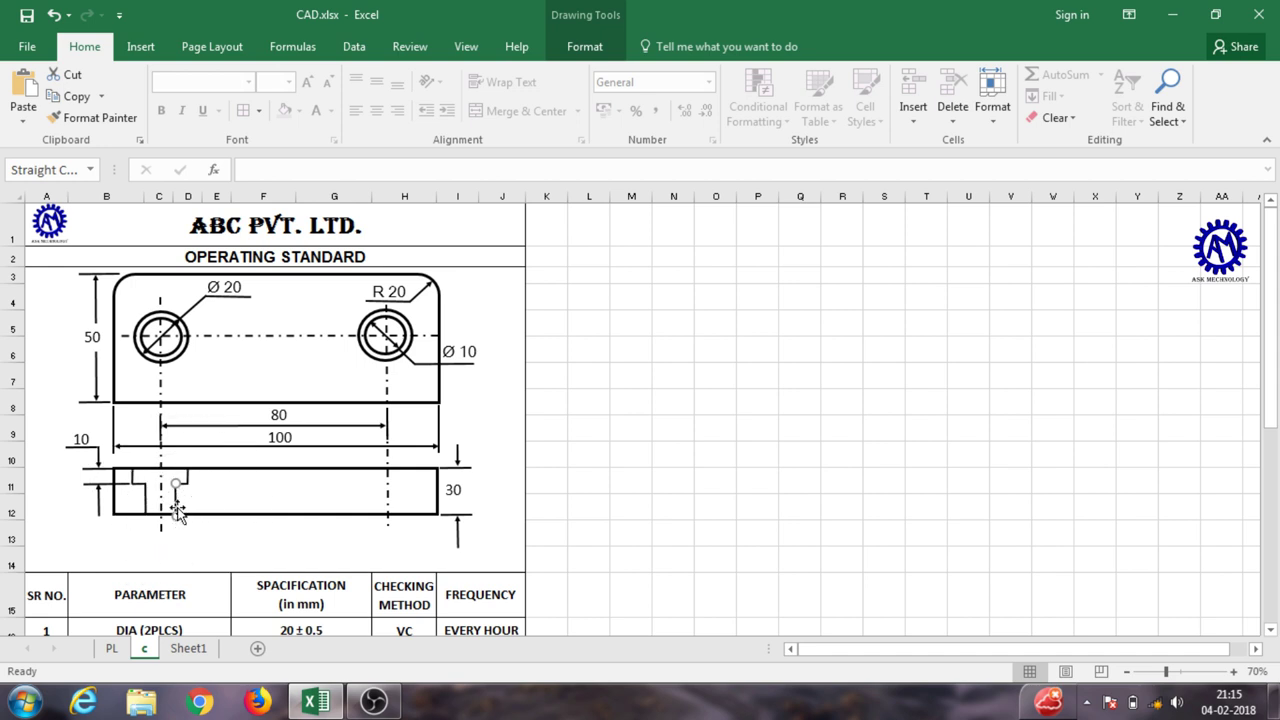
click(176, 500)
double_click(176, 500)
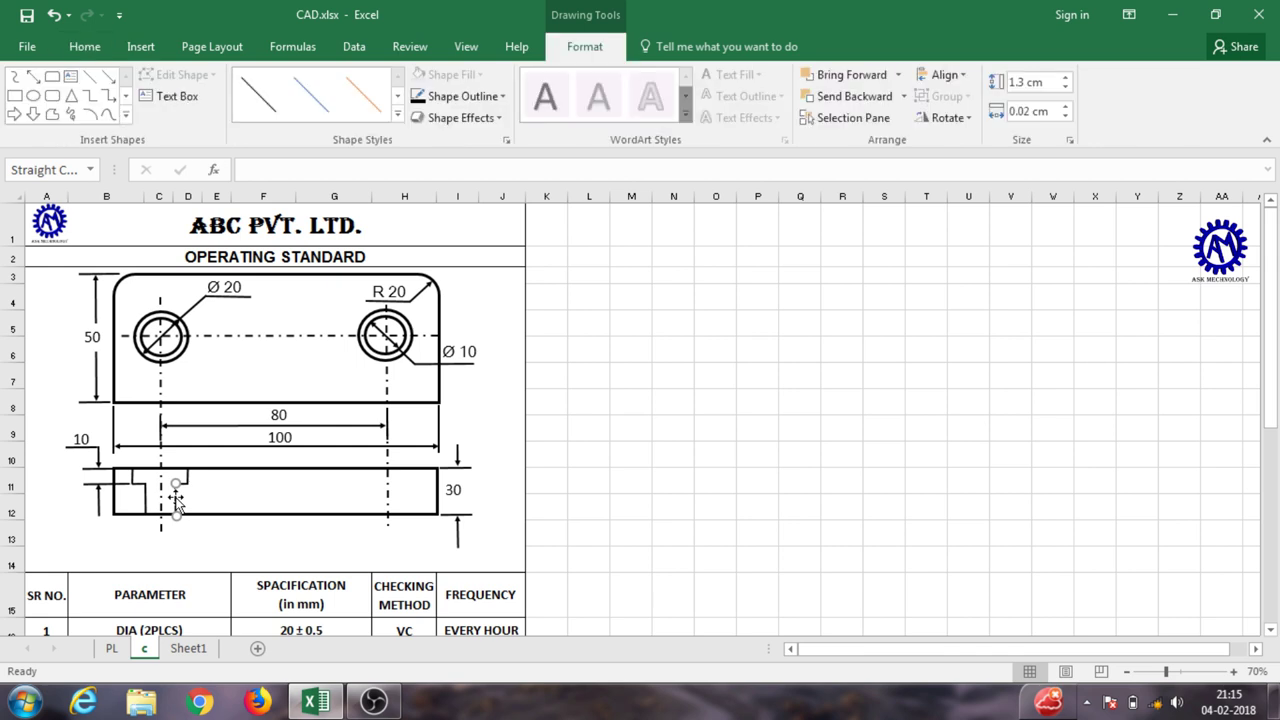
click(470, 98)
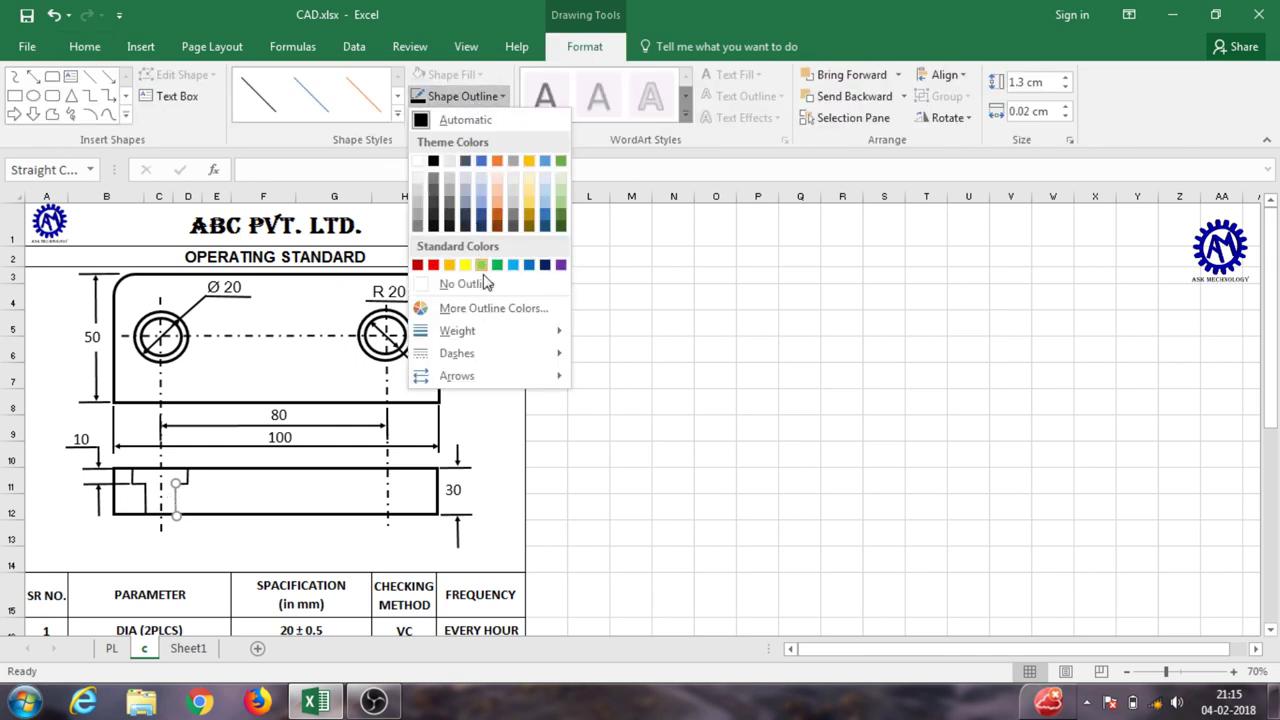
click(497, 358)
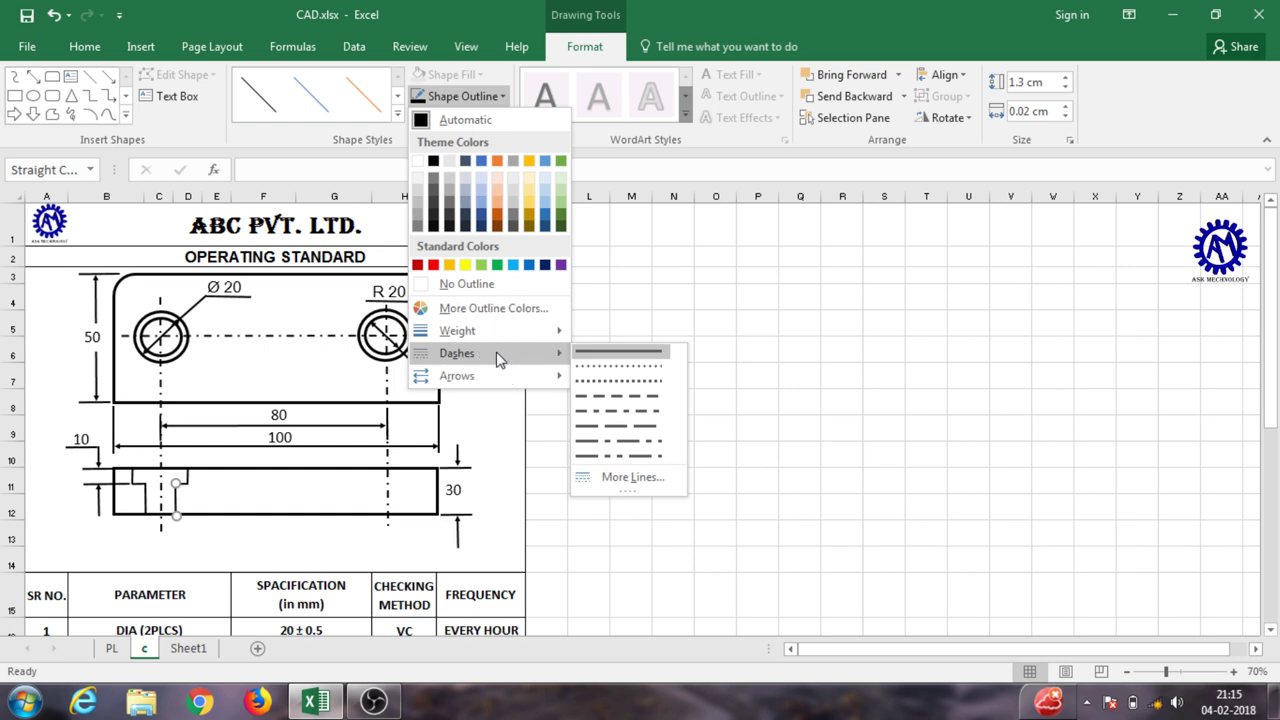
click(618, 386)
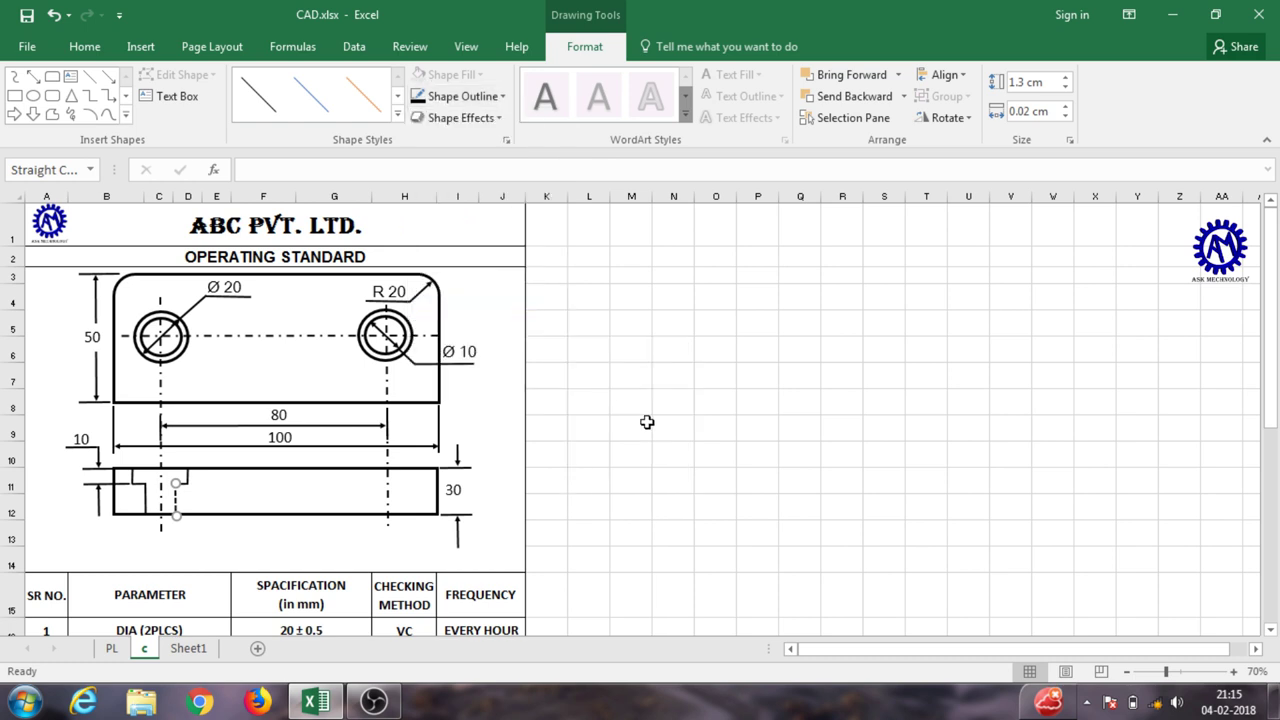
click(696, 482)
click(657, 557)
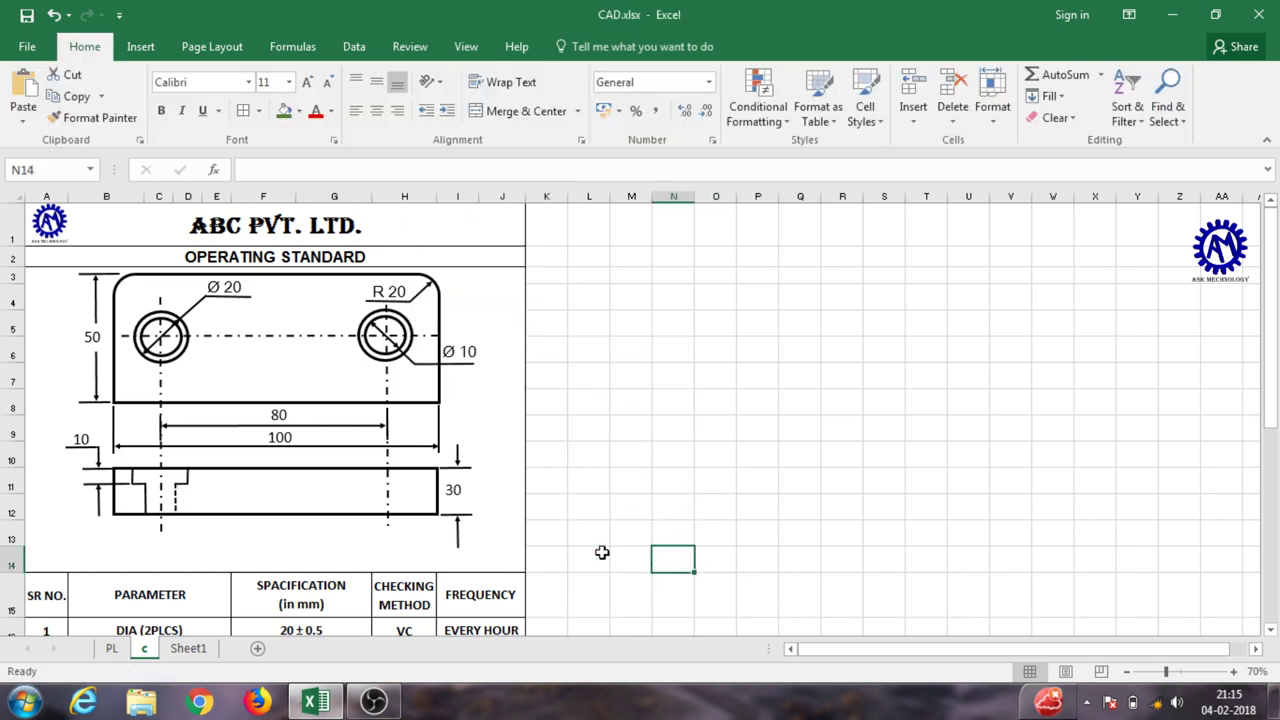
Step: Copy the dashed line beside the original to complete the left counterbore outline
click(144, 500)
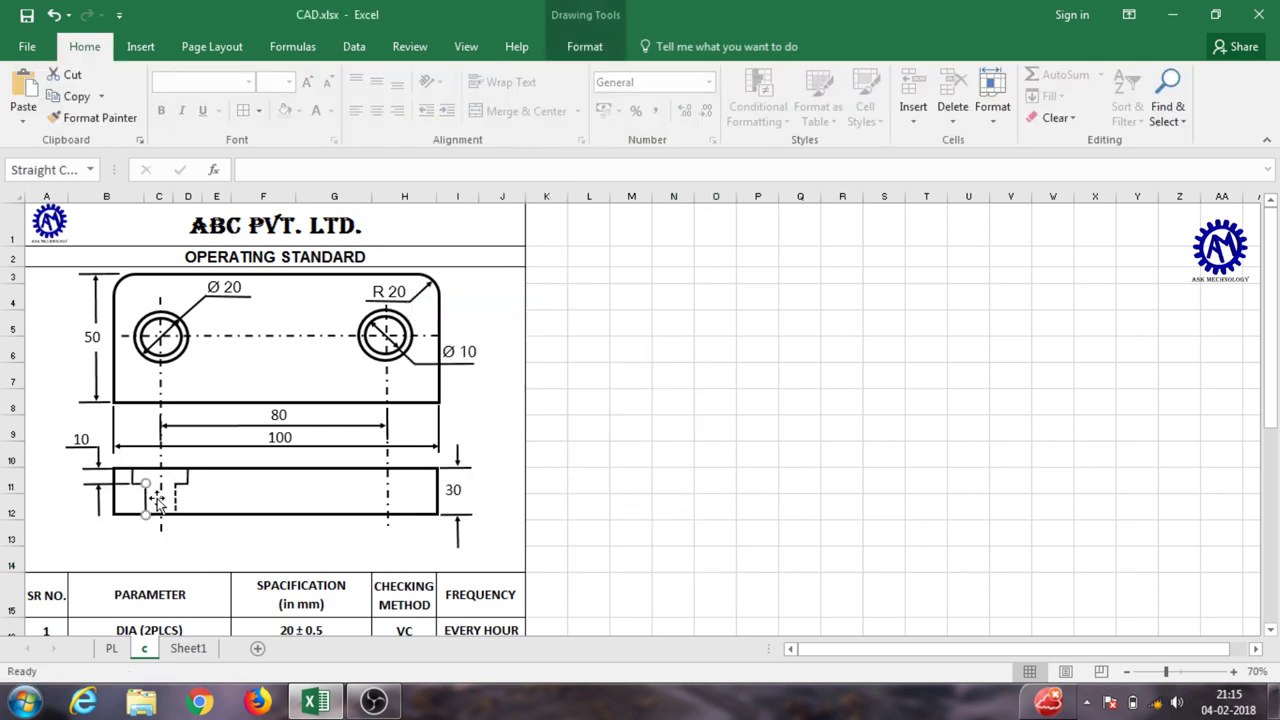
drag(184, 490, 185, 491)
click(166, 548)
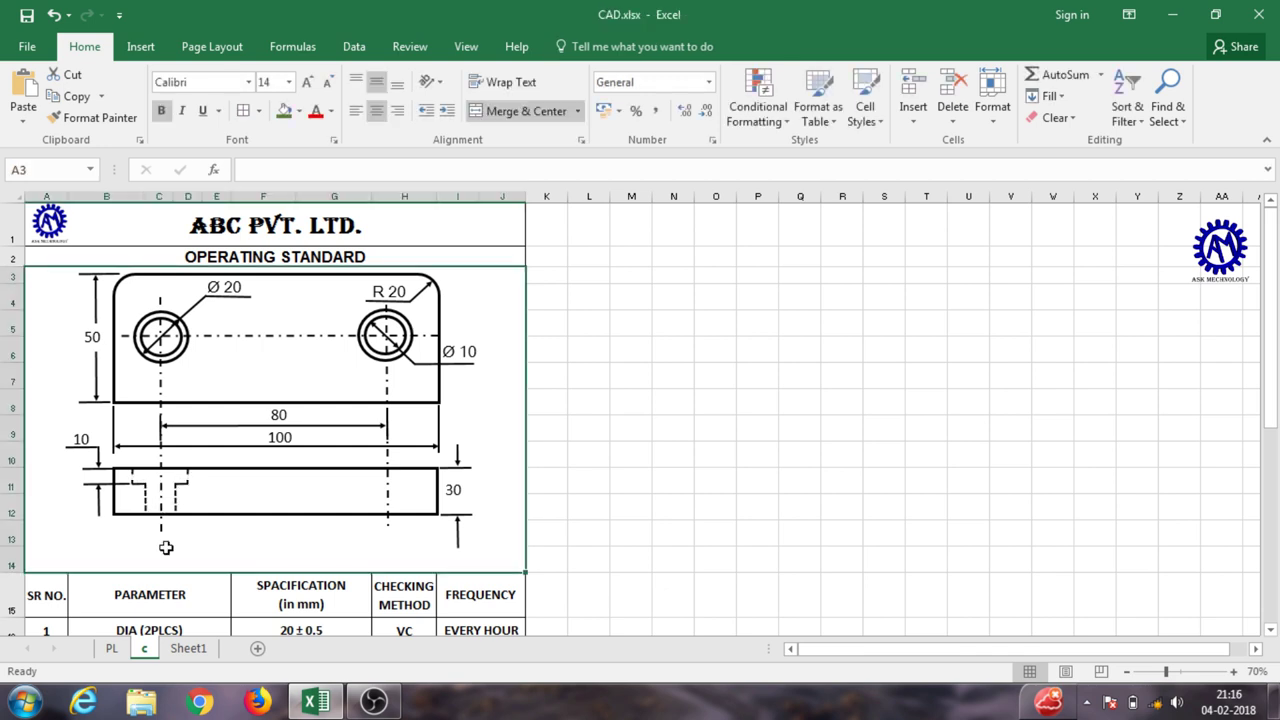
click(221, 553)
click(207, 557)
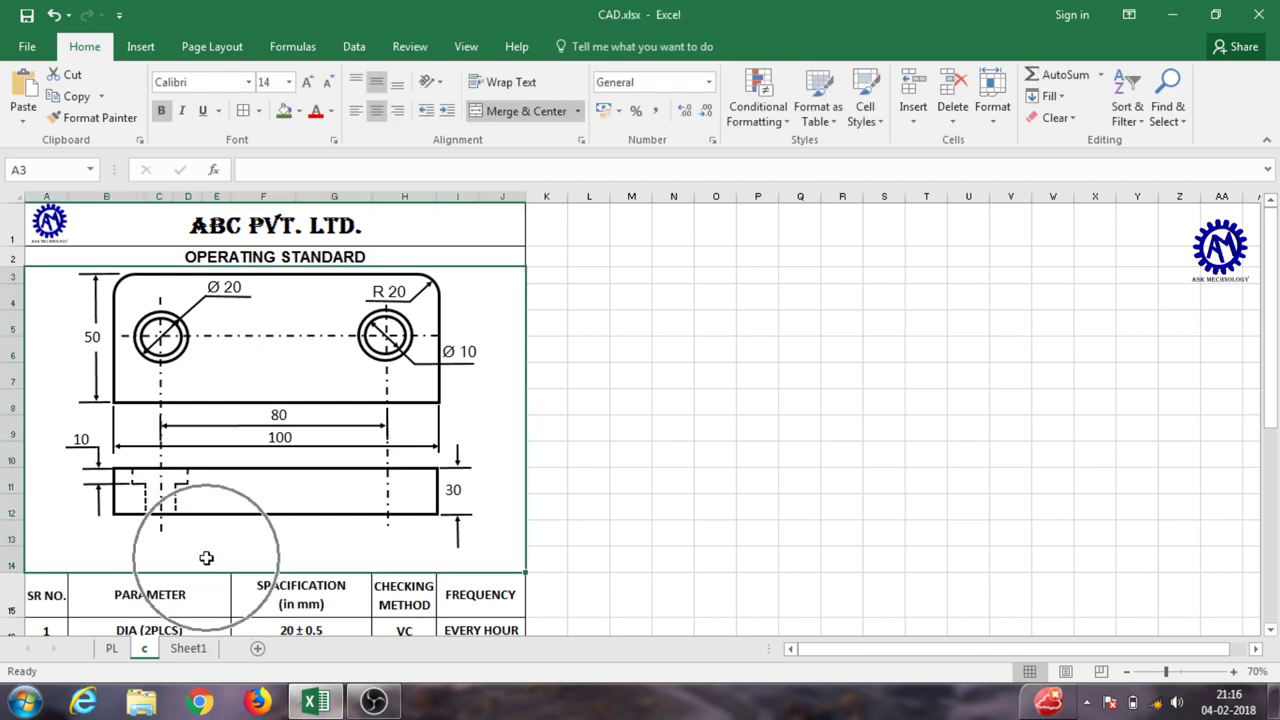
click(363, 491)
click(379, 491)
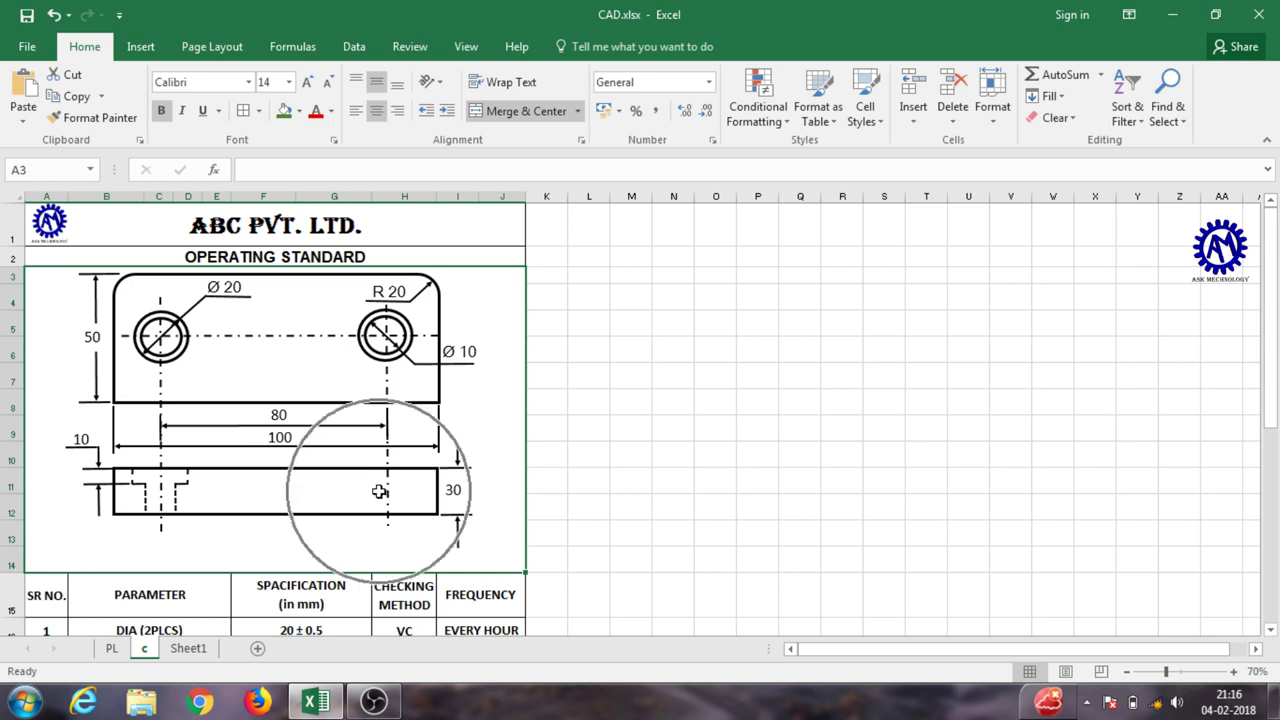
Step: Duplicate the dashed counterbore lines and nudge the copy into place under the right hole
click(187, 478)
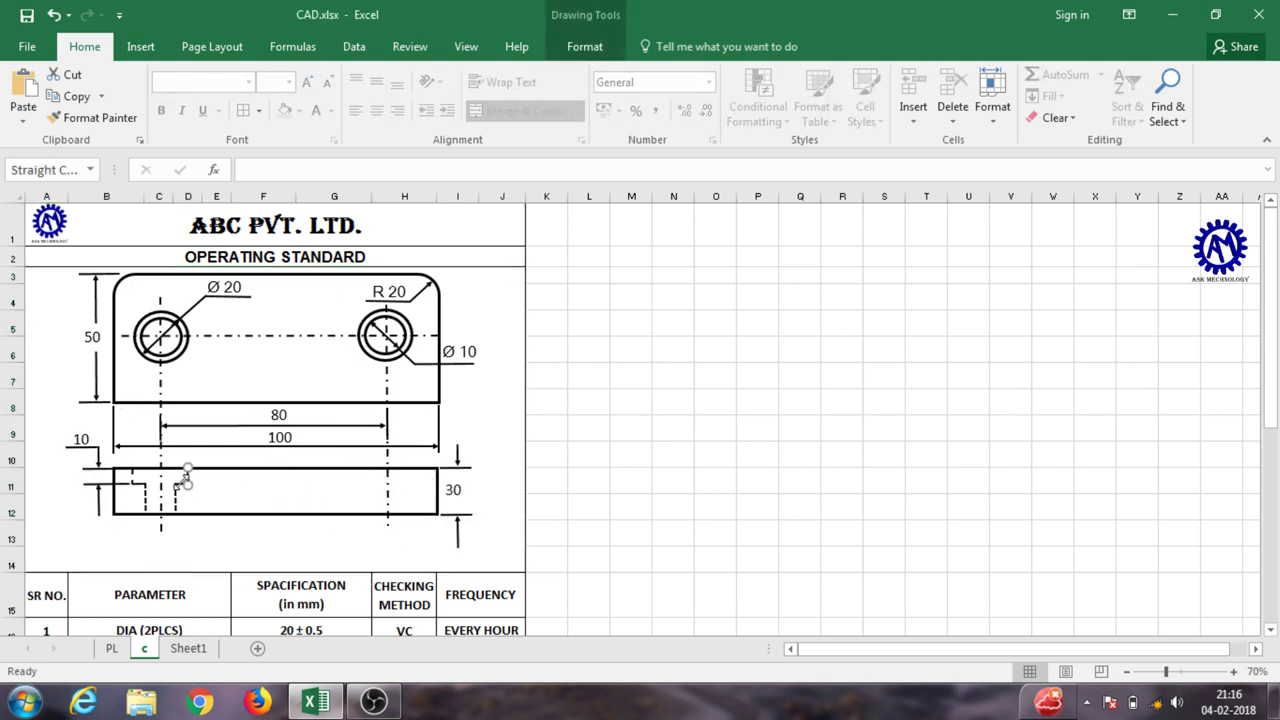
drag(187, 490, 144, 495)
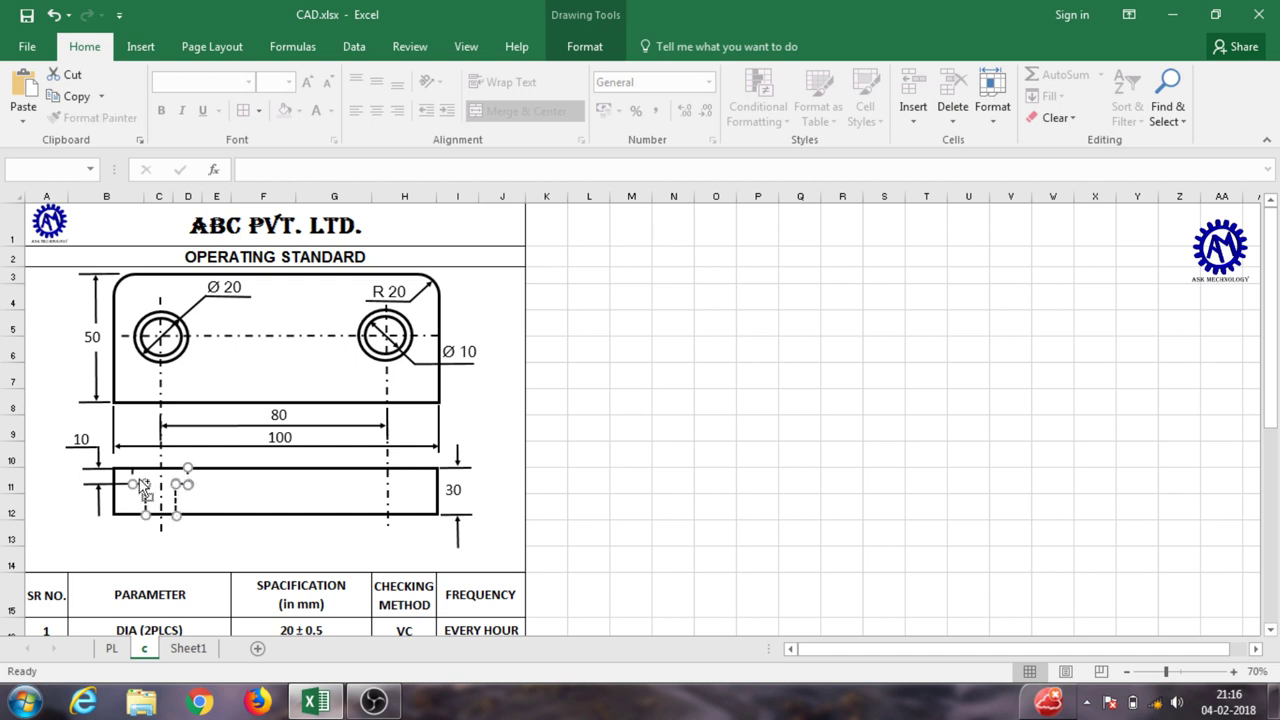
drag(143, 485, 134, 473)
key(Right)
key(Down)
key(Right)
key(Right)
key(Right)
key(Right)
key(Right)
key(Right)
key(Right)
key(Right)
key(Right)
key(Right)
key(Right)
key(Right)
key(Left)
key(Left)
key(Left)
key(Left)
key(Left)
key(Left)
key(Left)
key(Left)
key(Left)
key(Left)
key(Left)
key(Left)
key(Right)
key(Up)
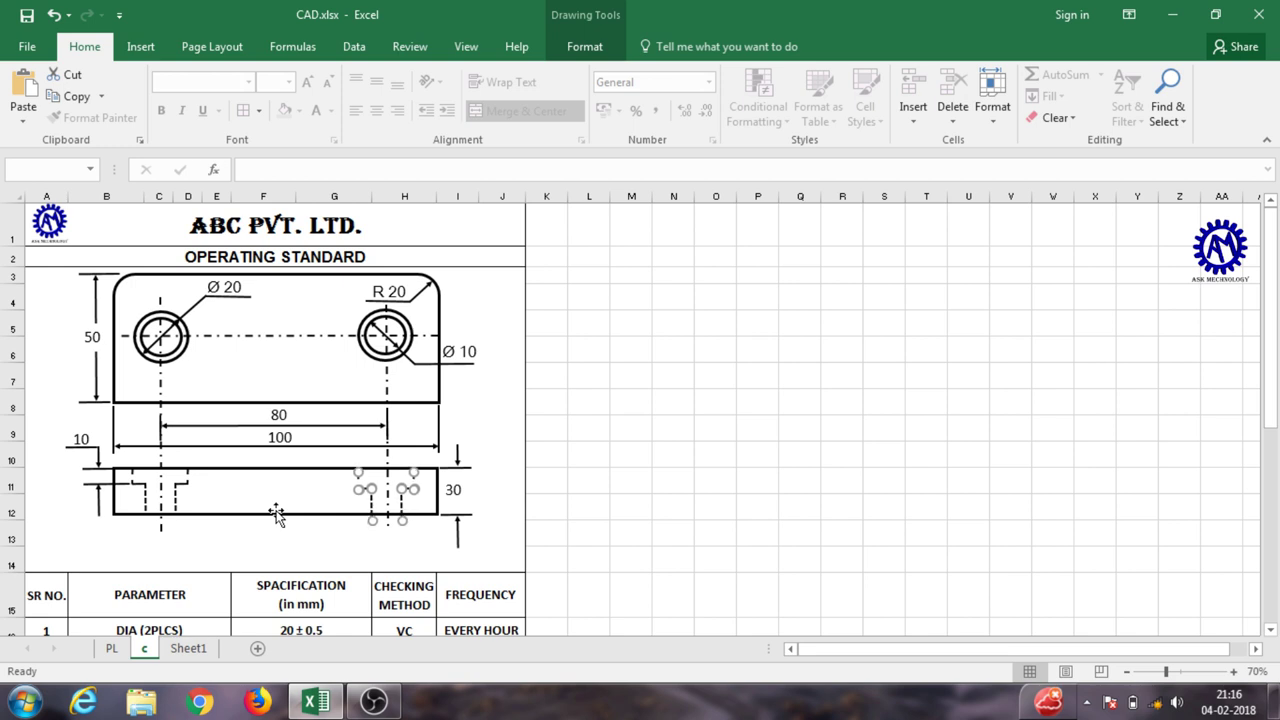
click(606, 450)
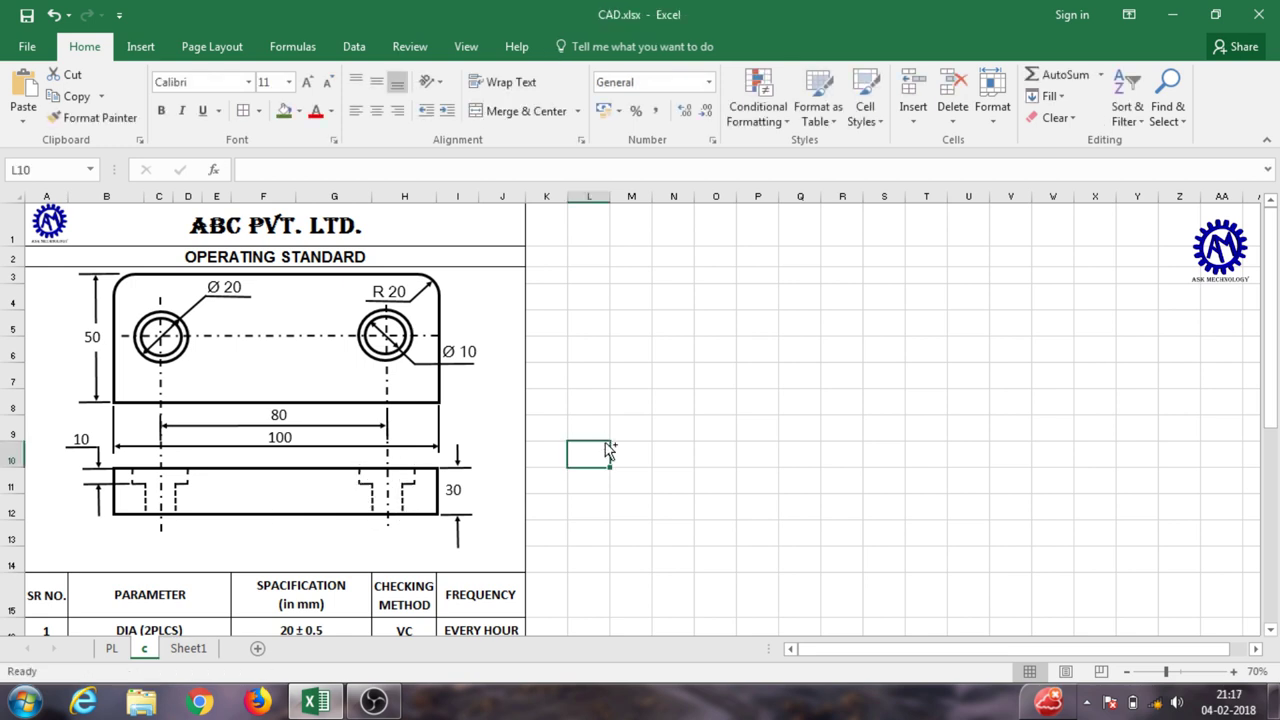
click(594, 399)
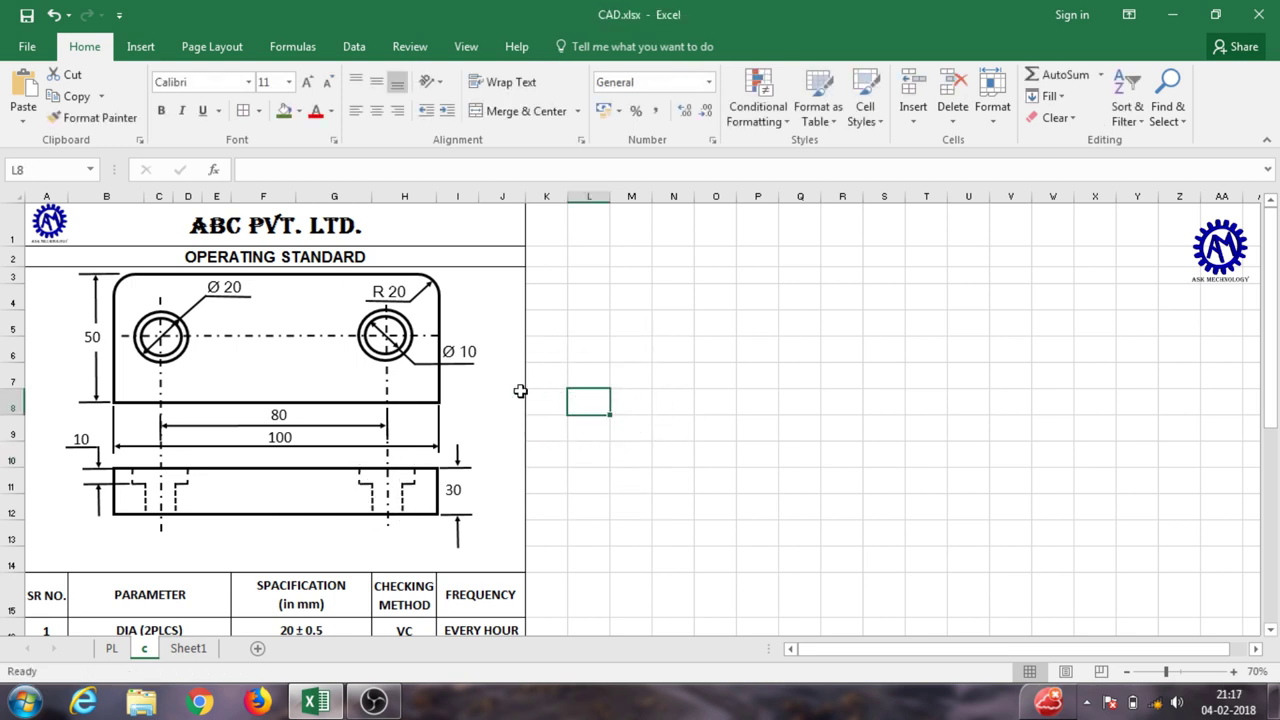
click(729, 400)
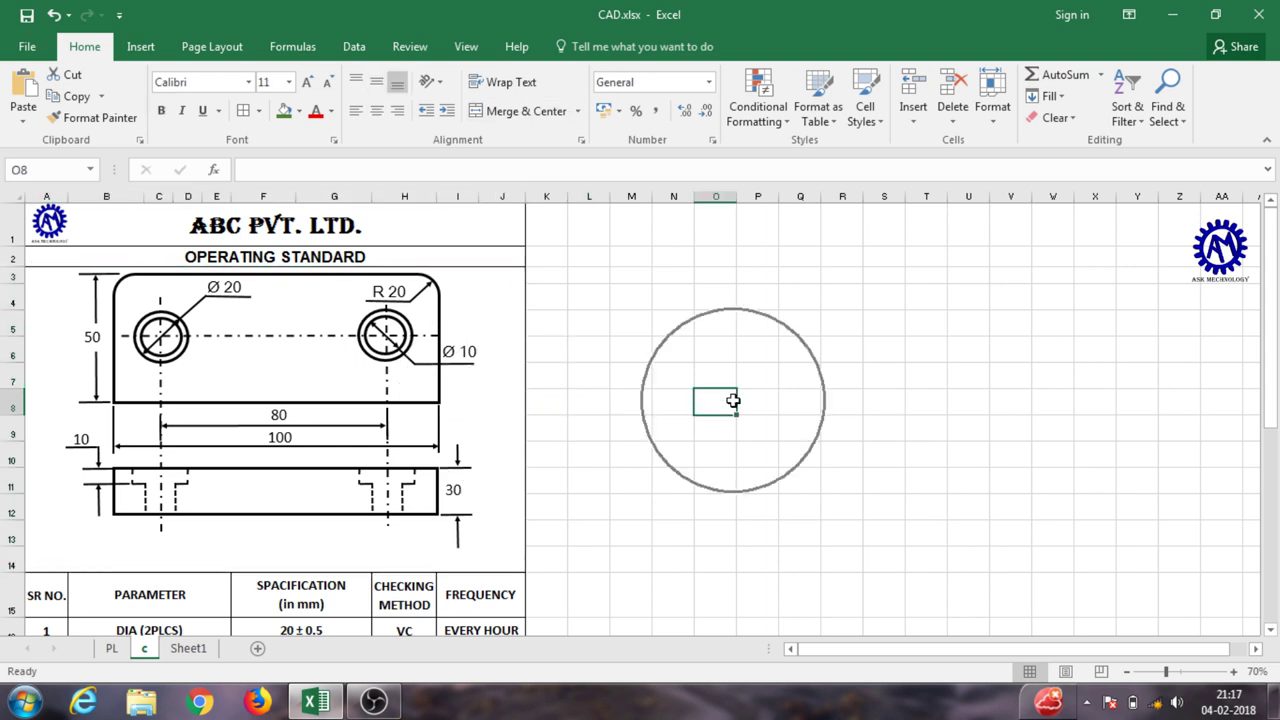
click(135, 46)
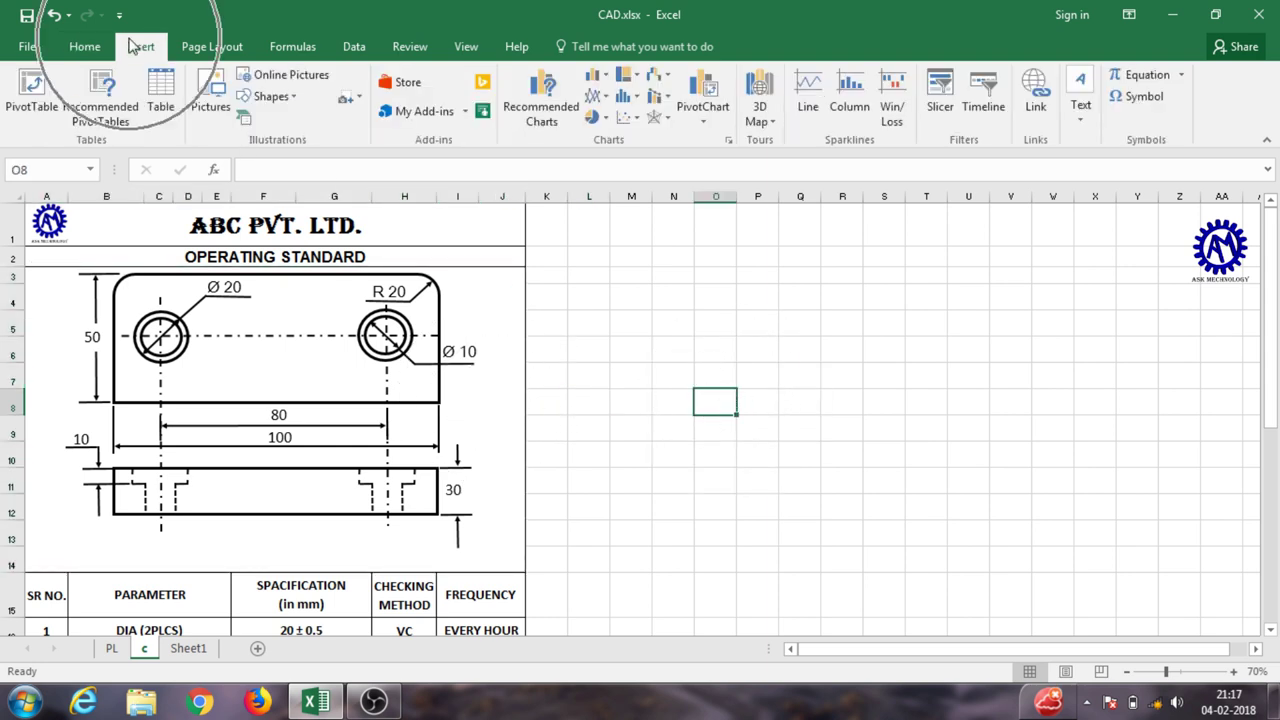
click(272, 97)
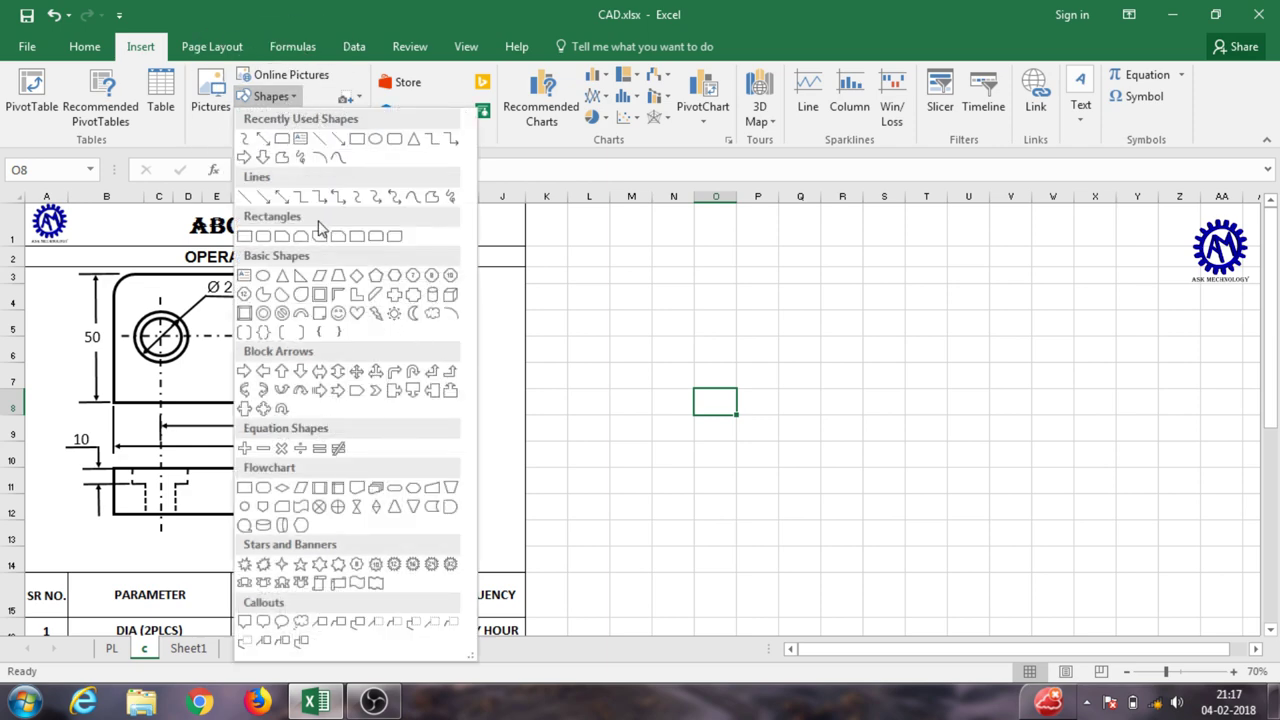
click(625, 348)
click(623, 444)
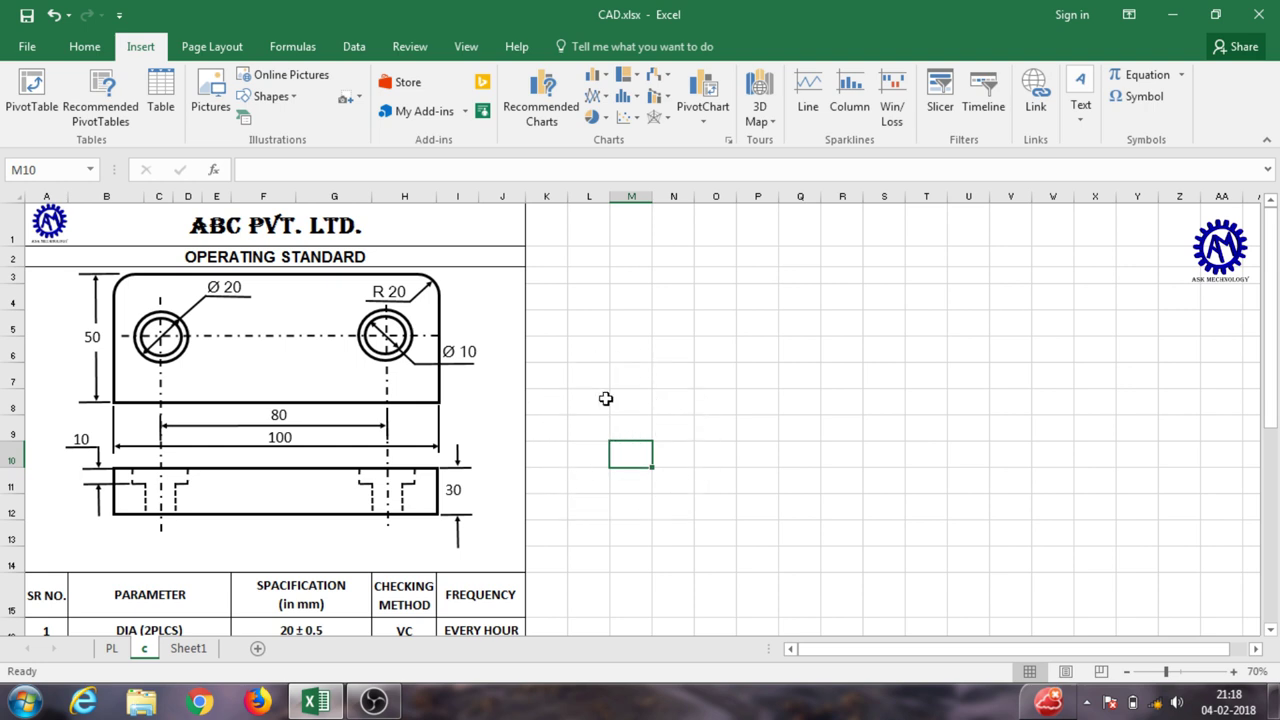
click(605, 399)
click(601, 340)
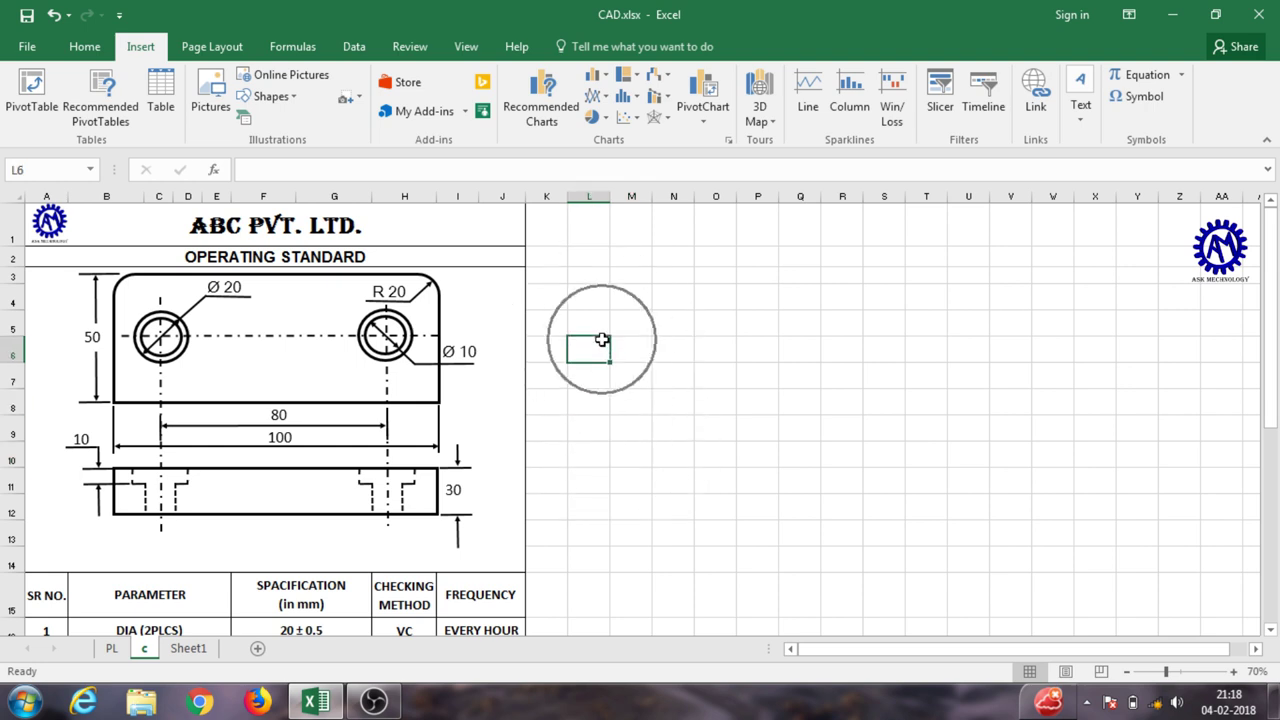
click(584, 419)
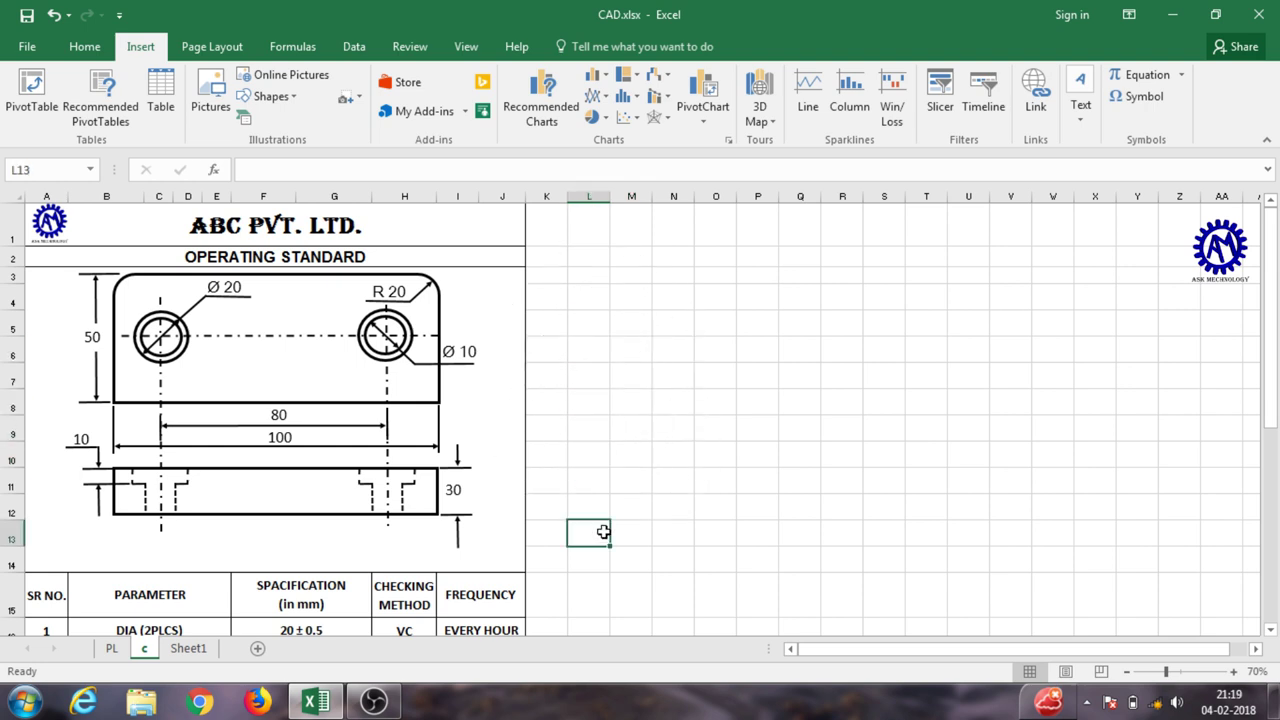